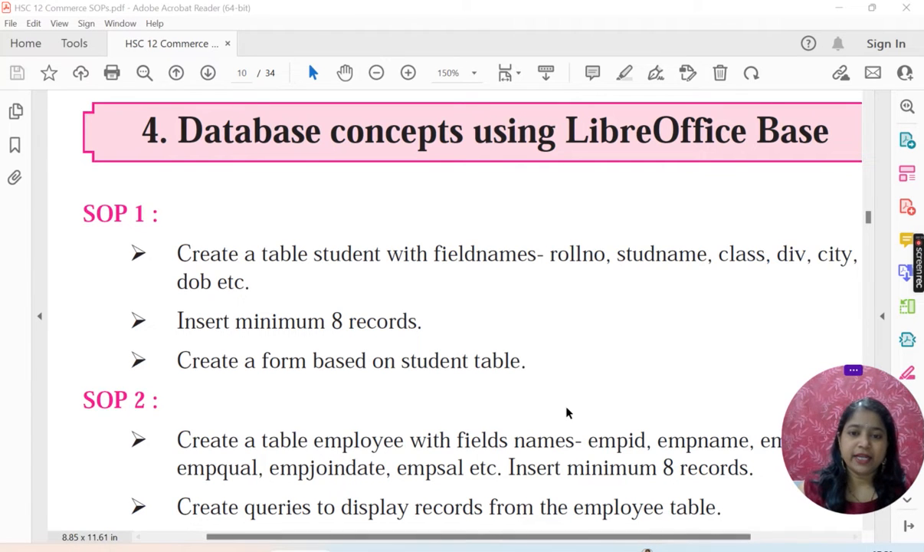
# Review the SOP 2 exercise in the PDF and highlight its employee table instruction
pyautogui.scroll(-3, 566, 408)
pyautogui.scroll(-3, 566, 409)
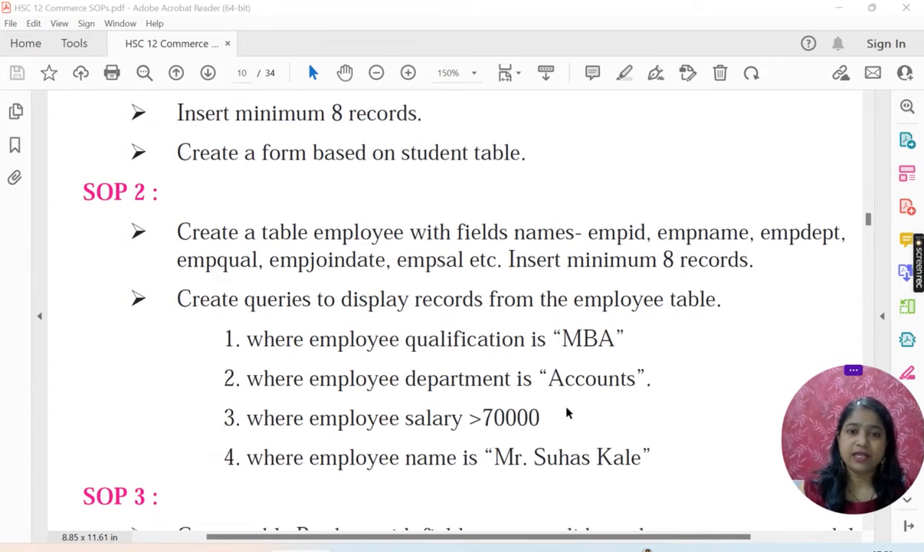
pyautogui.scroll(-1, 567, 412)
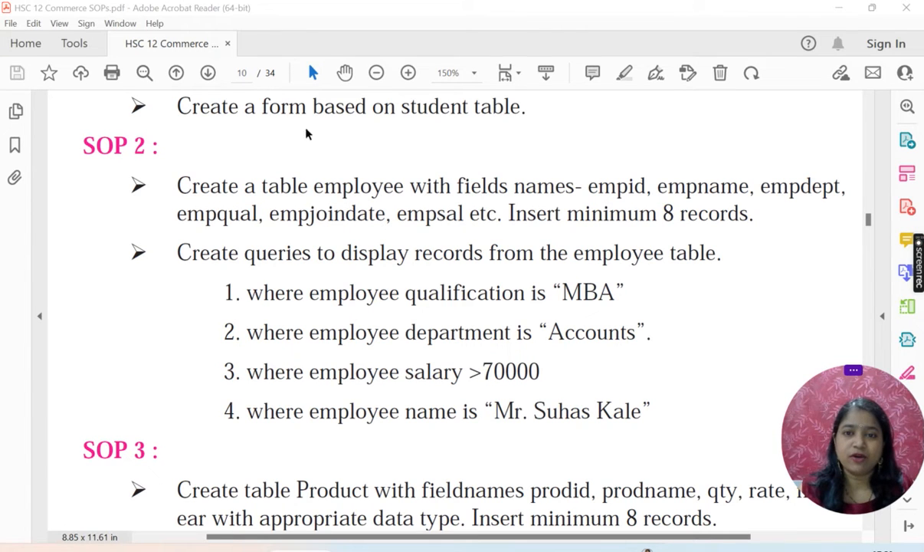
pyautogui.moveTo(179, 185); pyautogui.dragTo(764, 221)
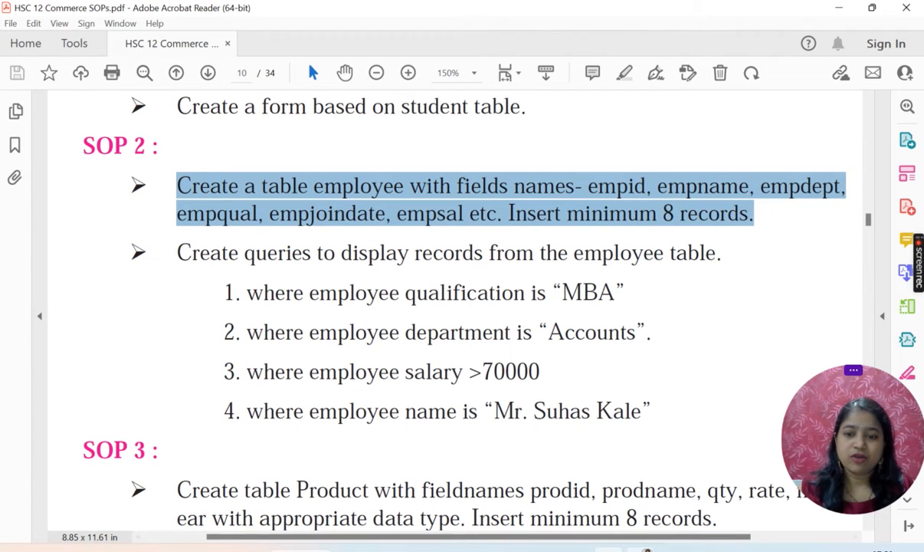
# Switch to Chrome and open the Google home page
pyautogui.click(648, 549)
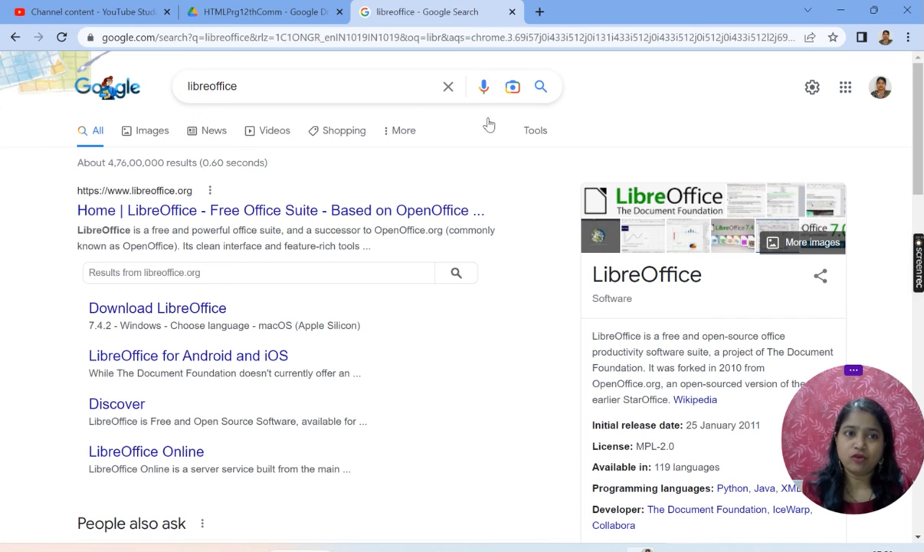
pyautogui.click(448, 87)
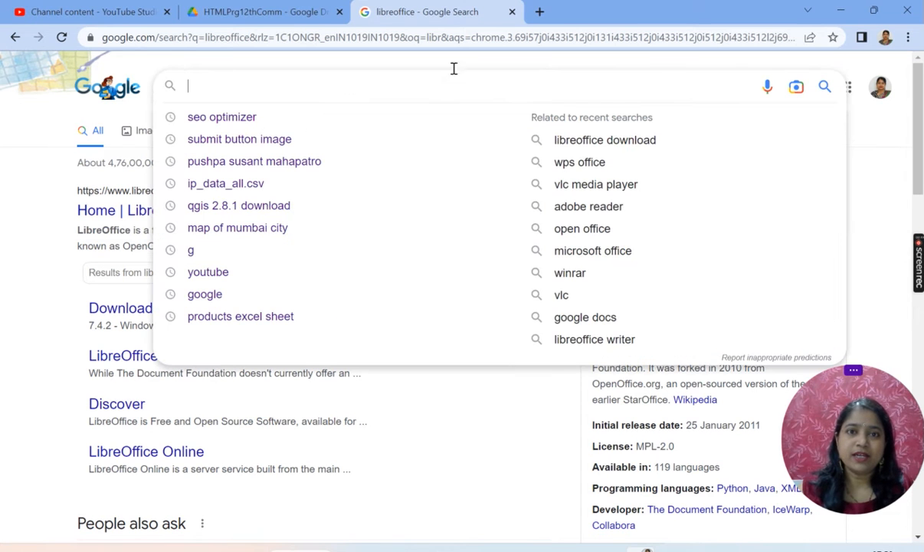
pyautogui.click(444, 37)
pyautogui.write('g')
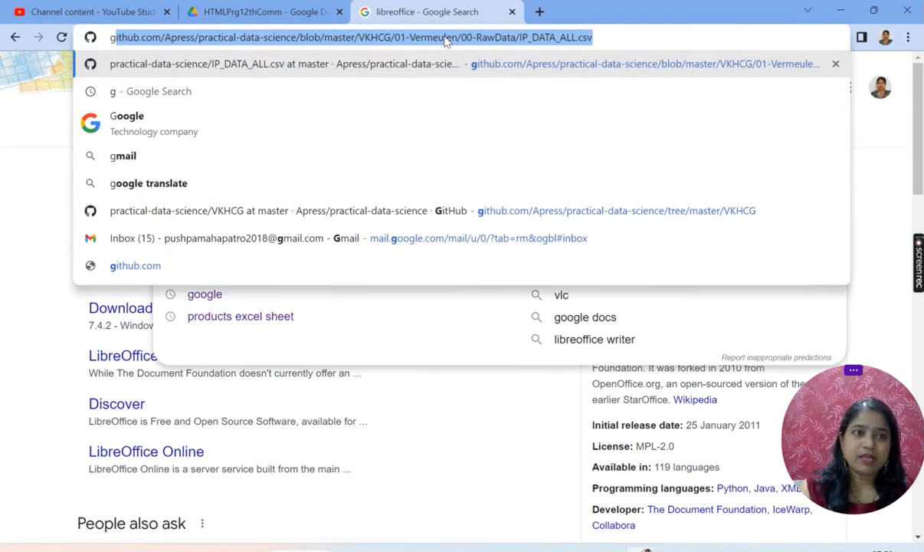
pyautogui.write('o')
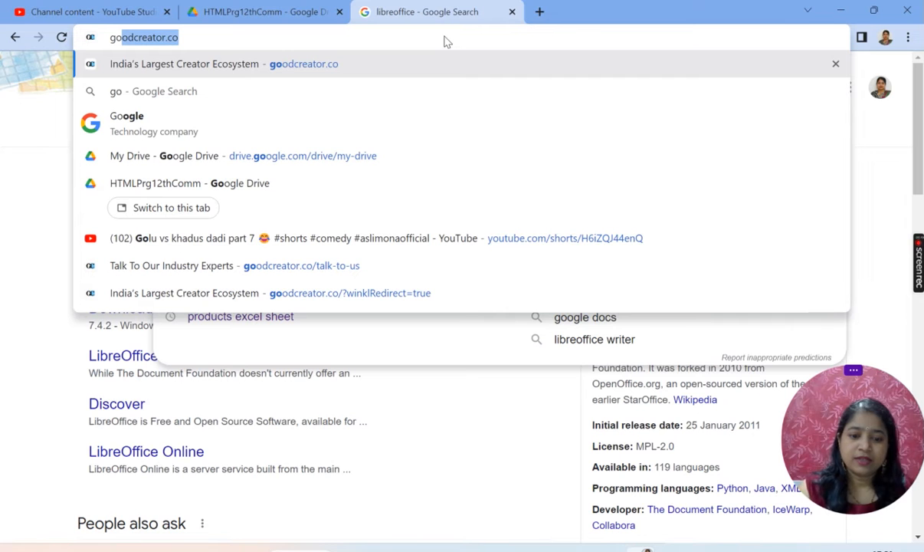
pyautogui.write('og')
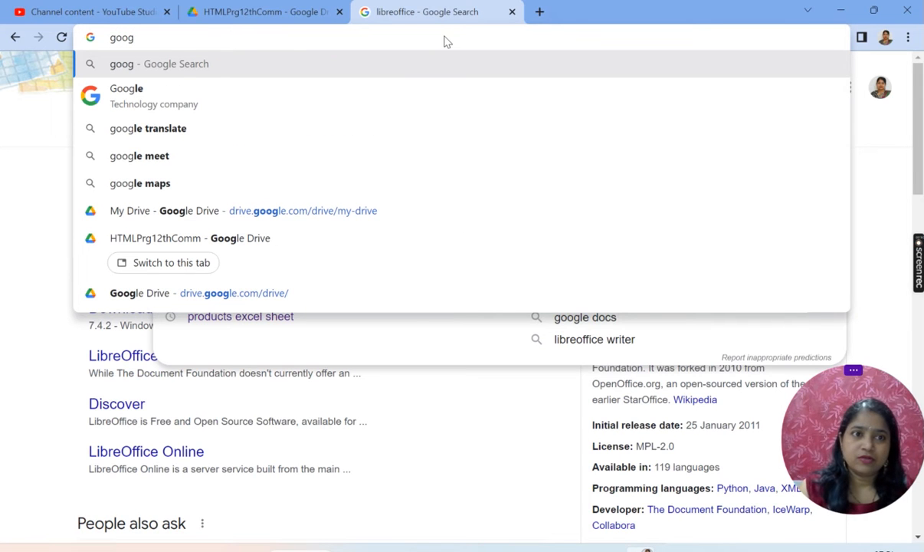
pyautogui.click(150, 108)
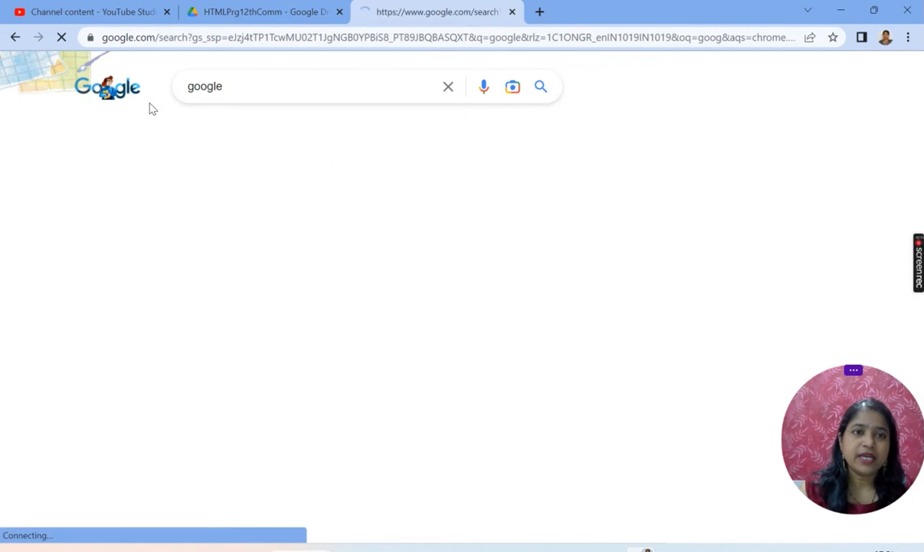
pyautogui.click(102, 218)
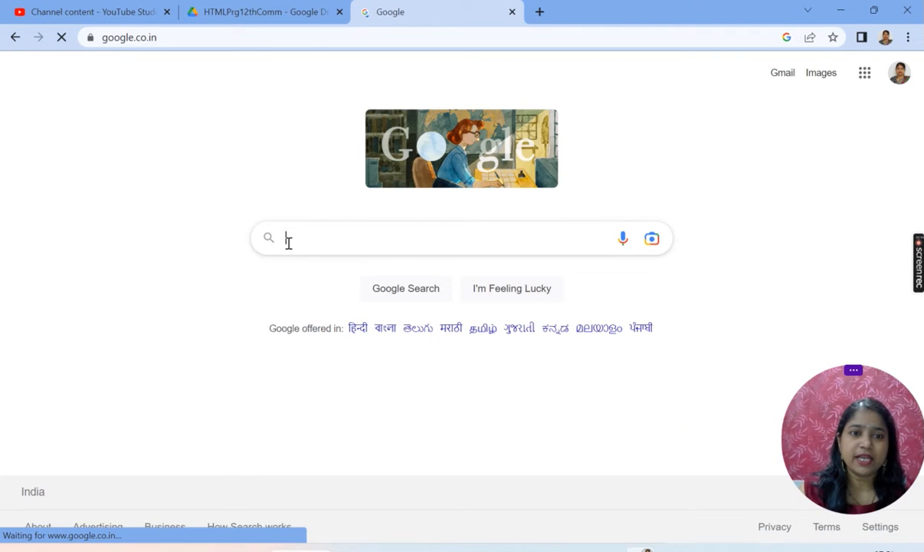
# Search Google for "libreoffice download"
pyautogui.click(288, 240)
pyautogui.write('libre')
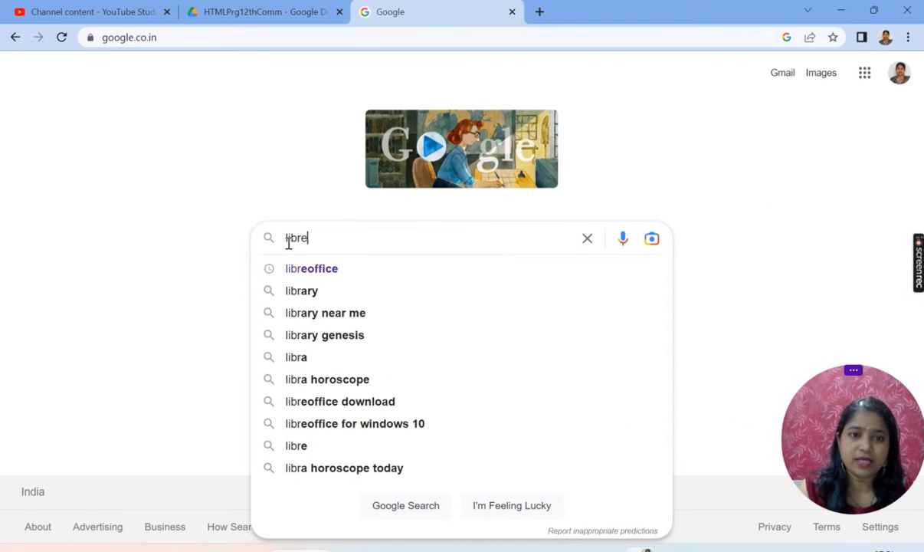
pyautogui.write('off')
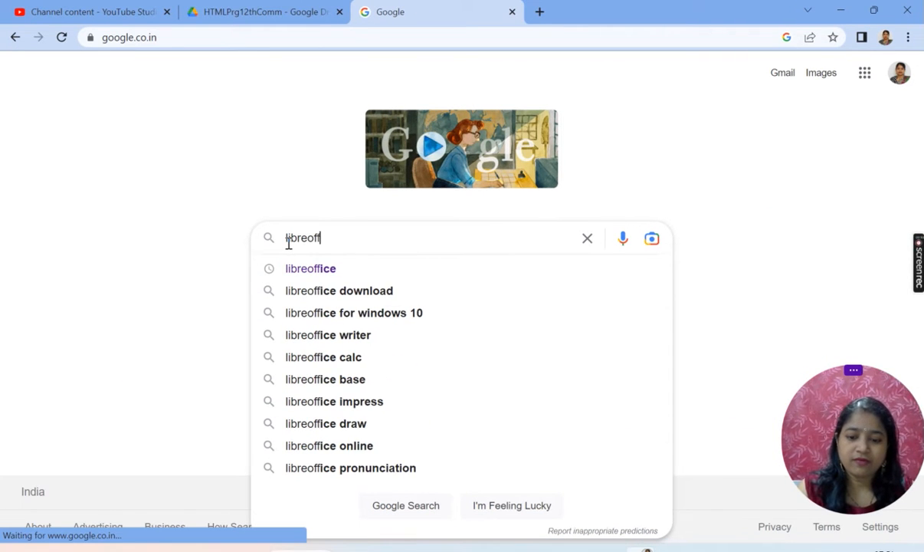
pyautogui.write('ice dow')
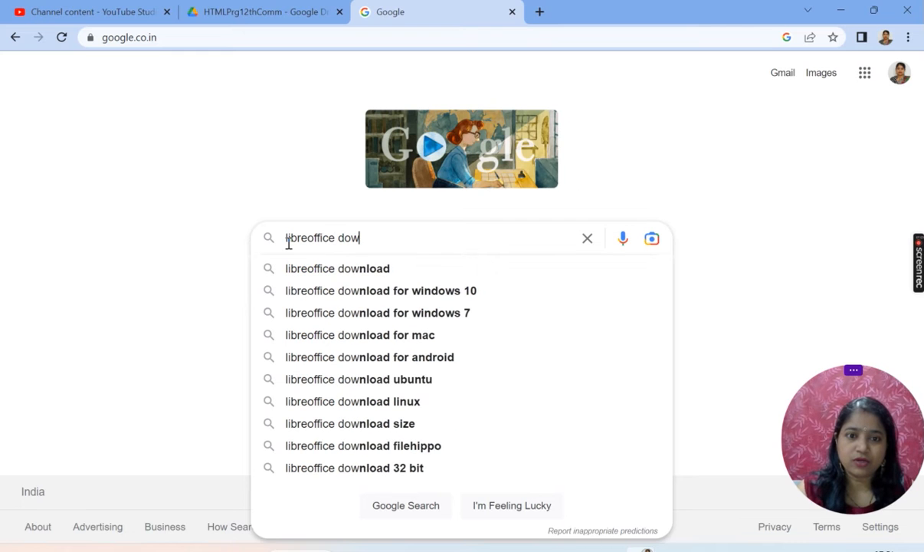
pyautogui.click(391, 269)
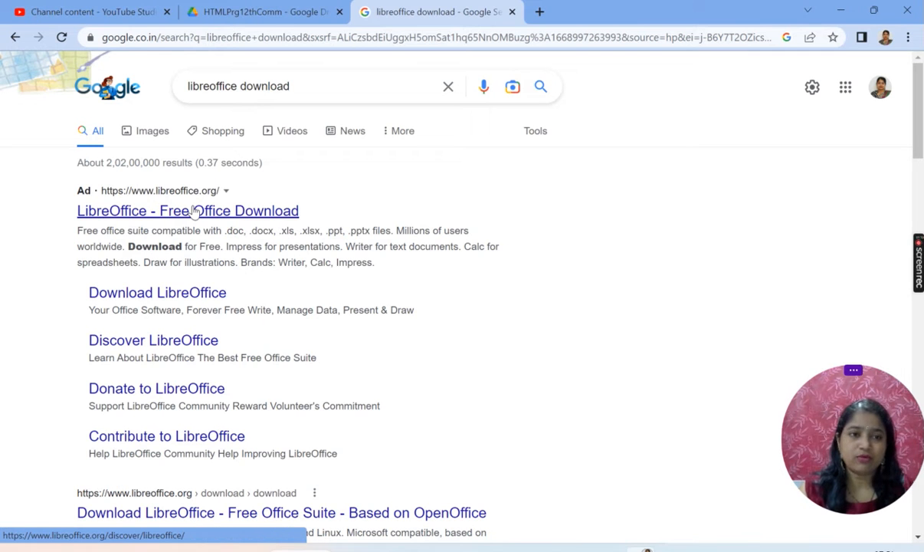
# Open the LibreOffice - Free Office Download result and look through the What is LibreOffice? page
pyautogui.click(194, 212)
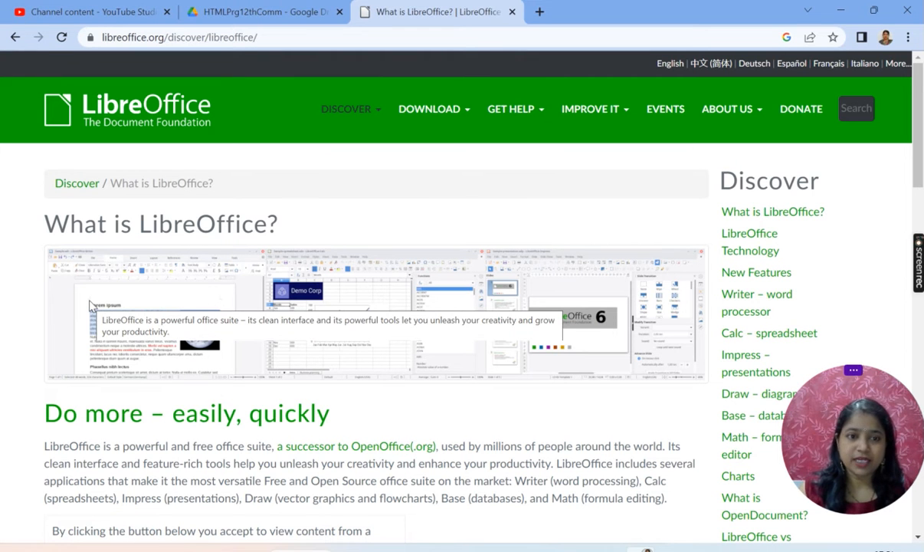
pyautogui.scroll(-5, 90, 305)
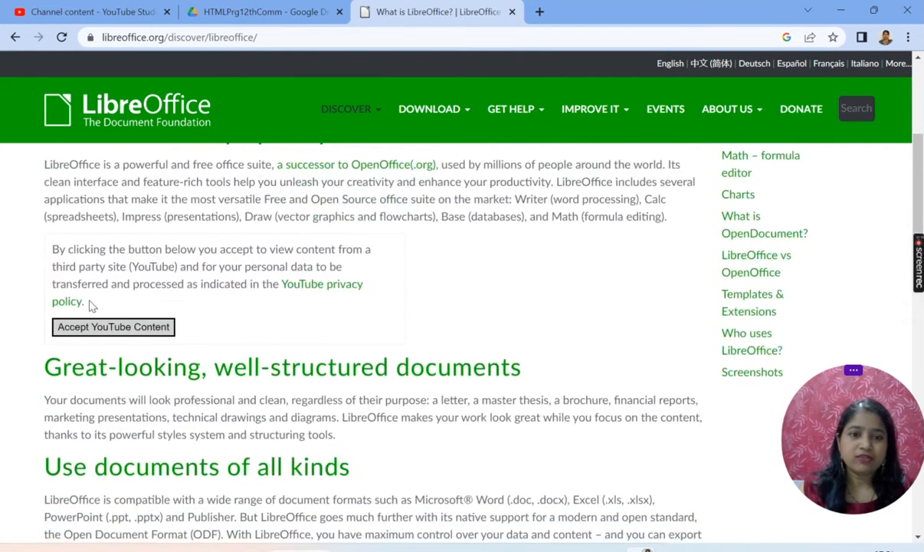
pyautogui.scroll(-4, 90, 301)
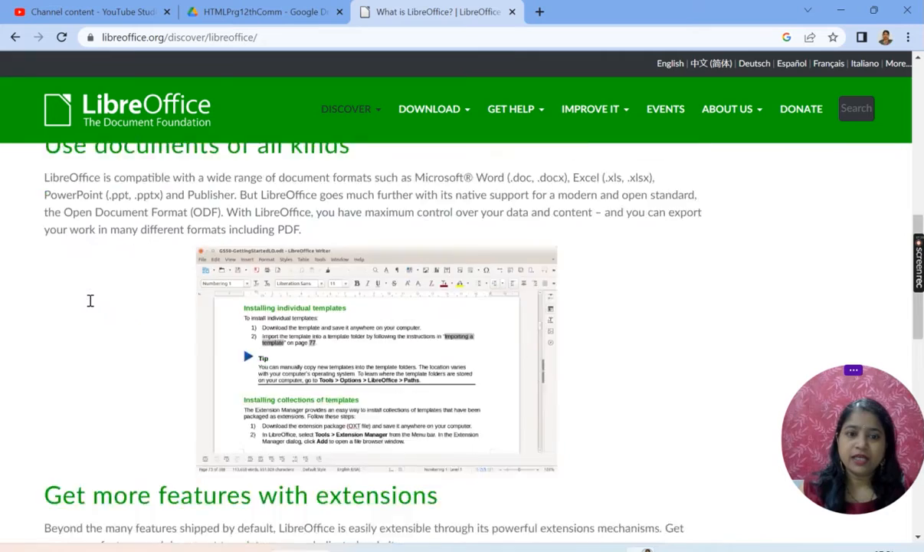
pyautogui.scroll(-4, 89, 305)
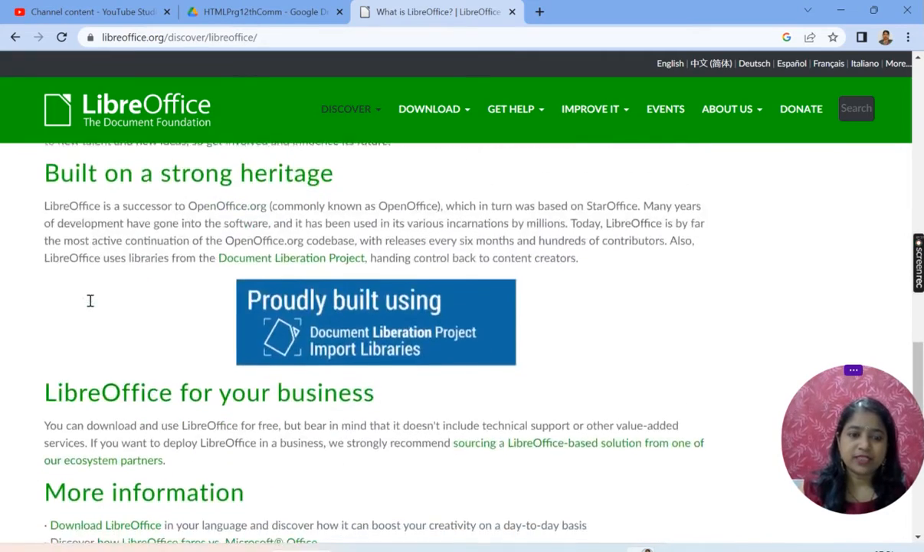
pyautogui.scroll(8, 90, 301)
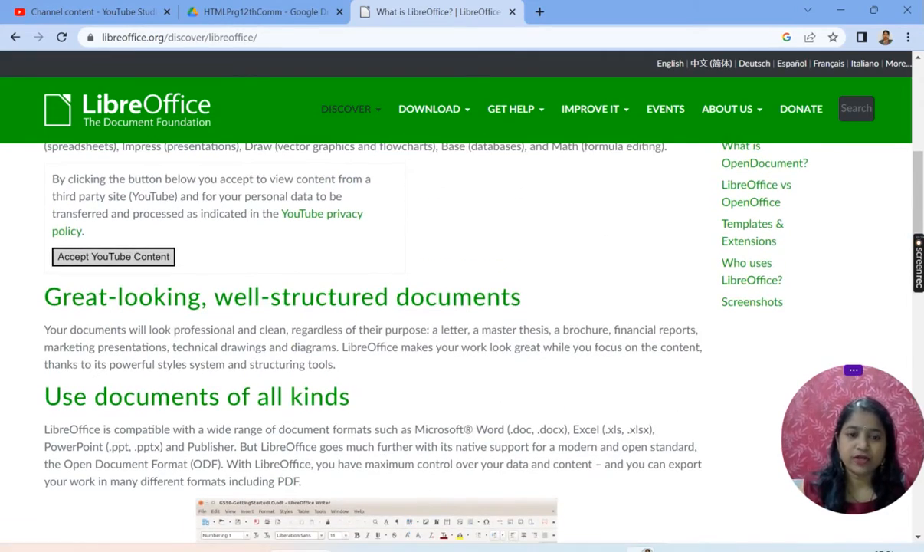
# Switch to the Downloads folder in File Explorer, maximize its window and launch the LibreOffice_7.4.2_Win_x64 installer
pyautogui.moveTo(482, 549)
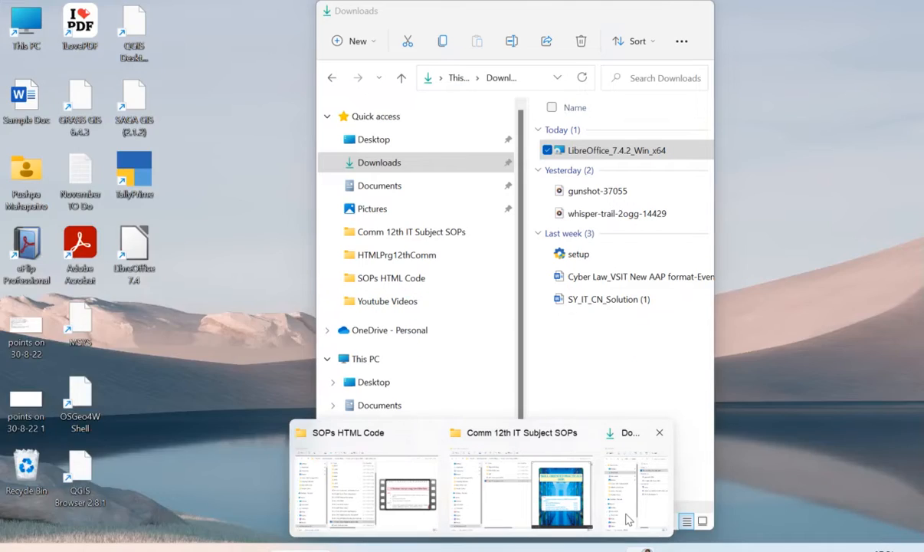
pyautogui.click(636, 491)
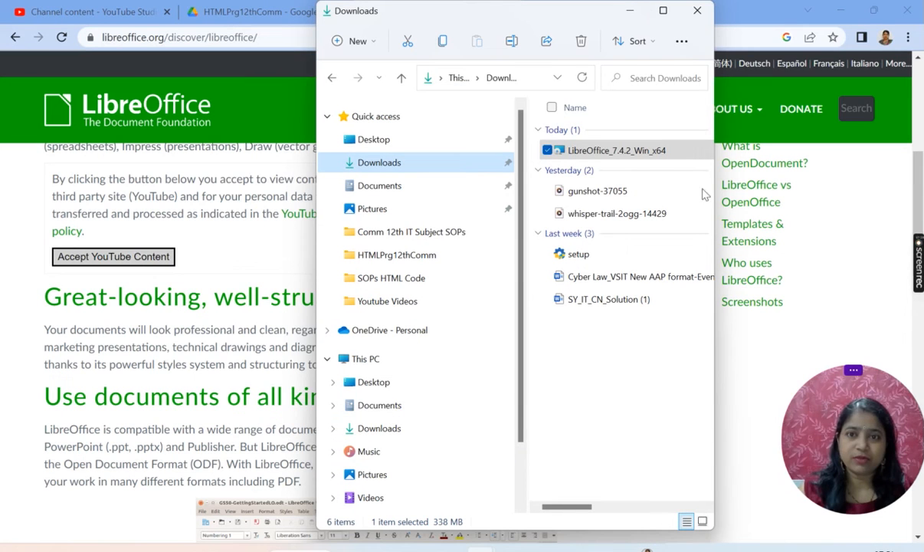
pyautogui.doubleClick(606, 11)
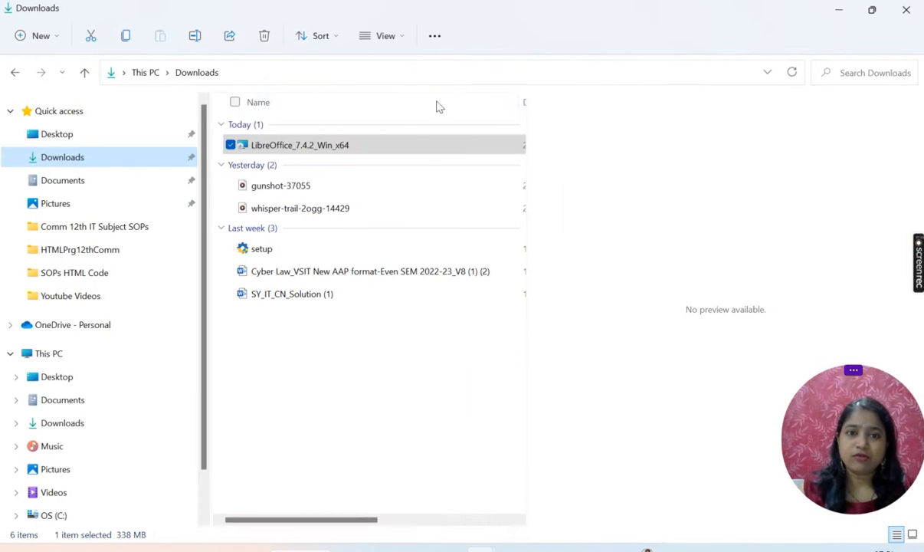
pyautogui.doubleClick(309, 146)
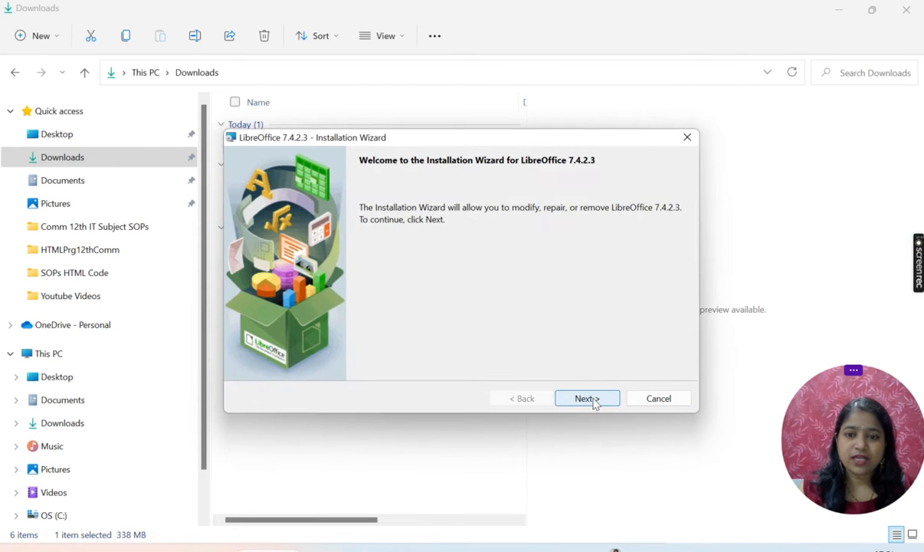
# Advance to the installer's Program Maintenance options, then cancel the installation and exit the wizard
pyautogui.click(587, 399)
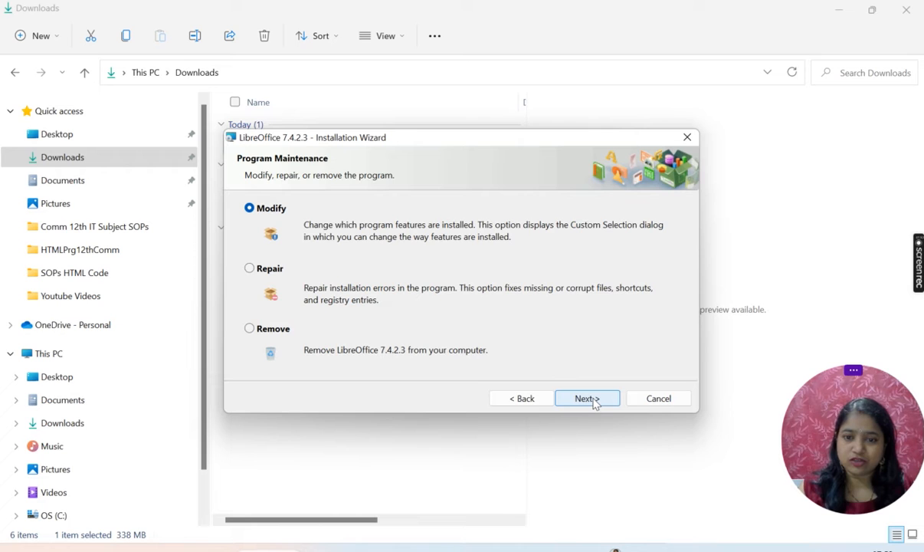
pyautogui.click(660, 399)
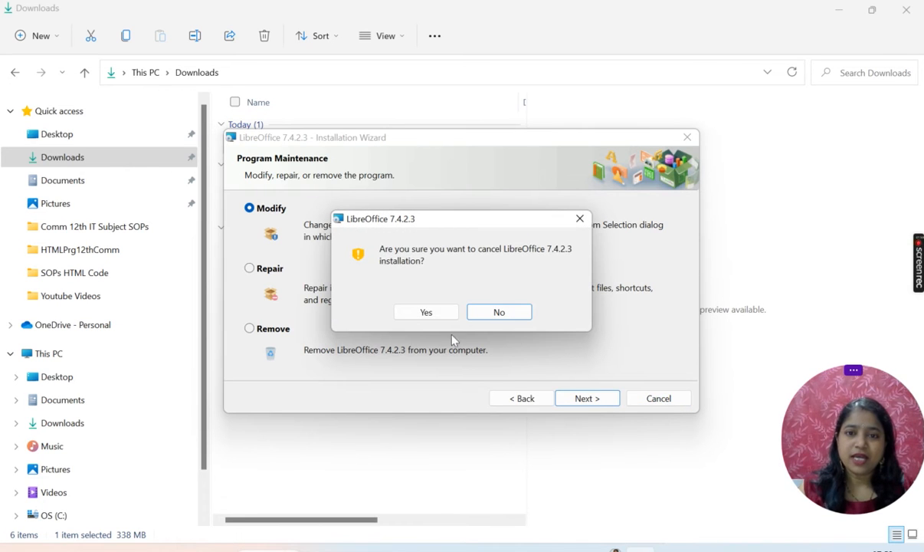
pyautogui.click(431, 313)
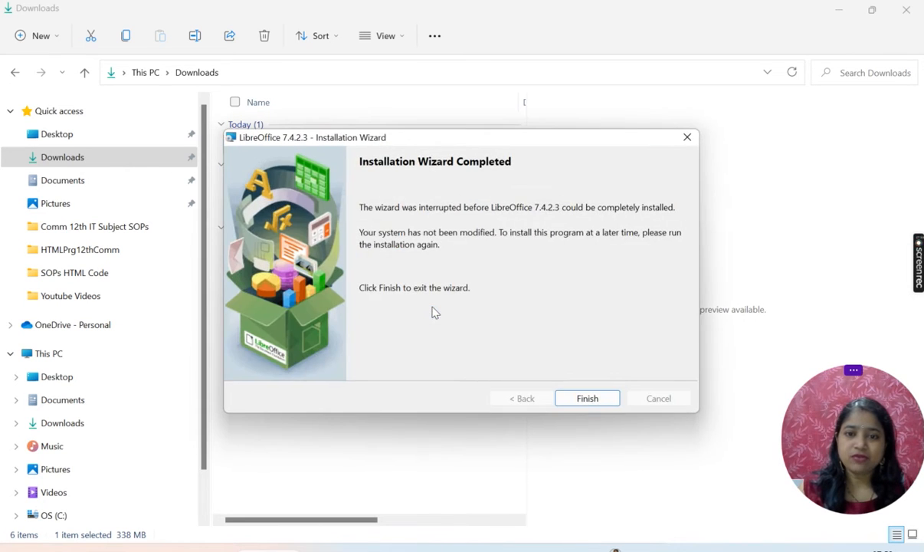
pyautogui.click(596, 404)
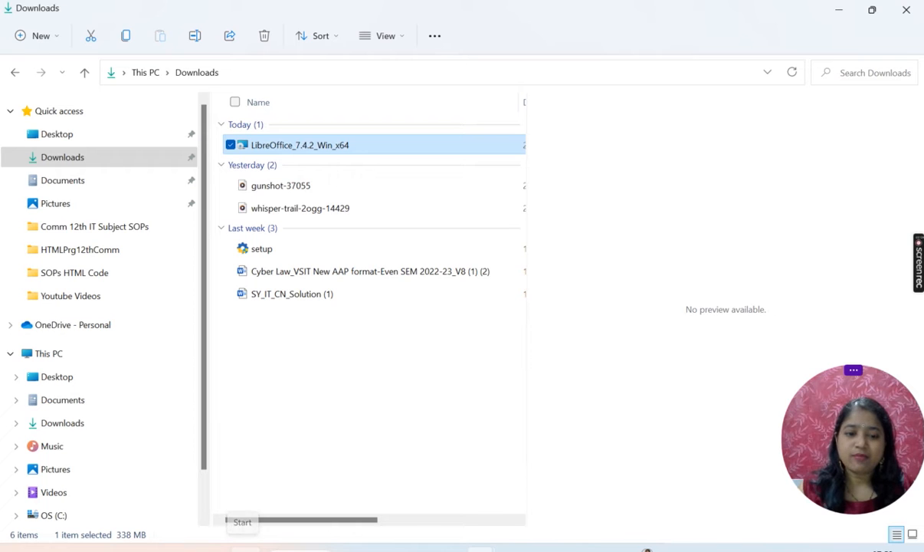
# Search Windows for "libreoff" and launch LibreOffice Base
pyautogui.click(243, 546)
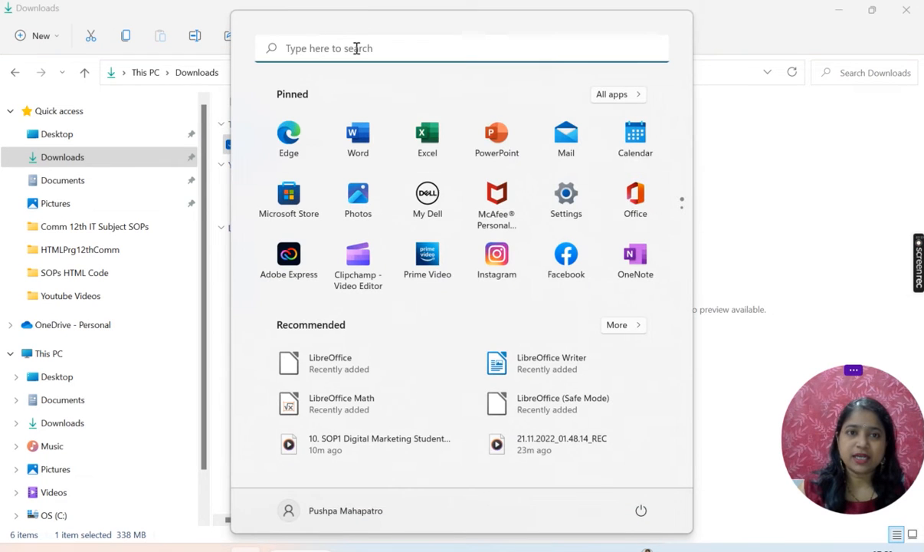
pyautogui.click(357, 49)
pyautogui.write('li')
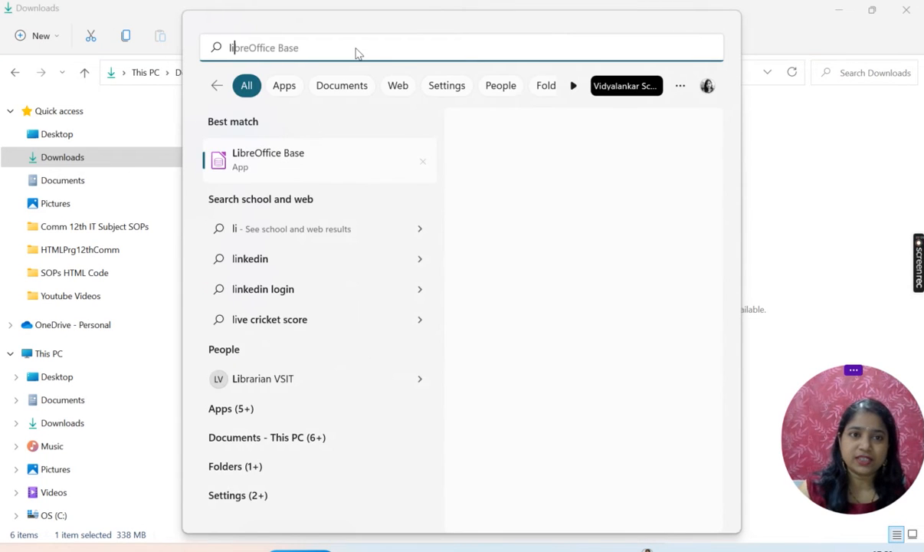
pyautogui.write('bre')
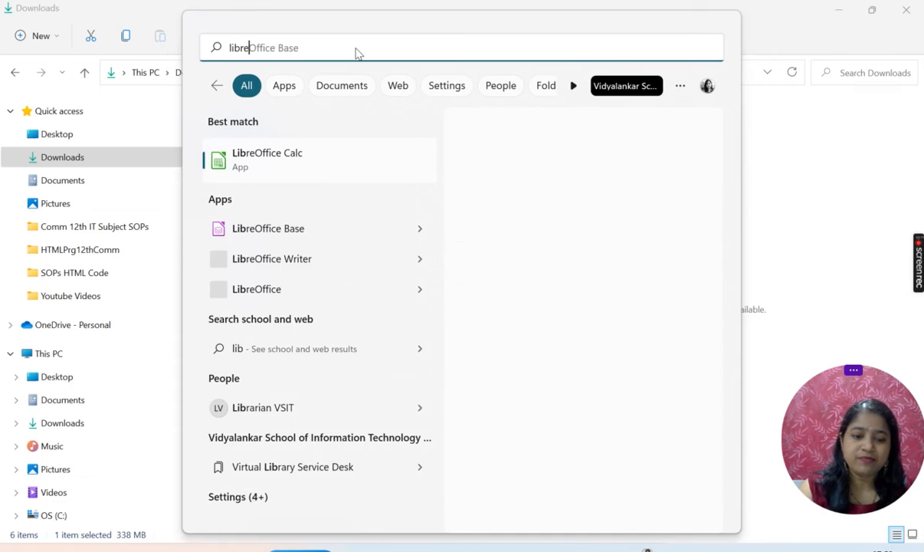
pyautogui.write('off')
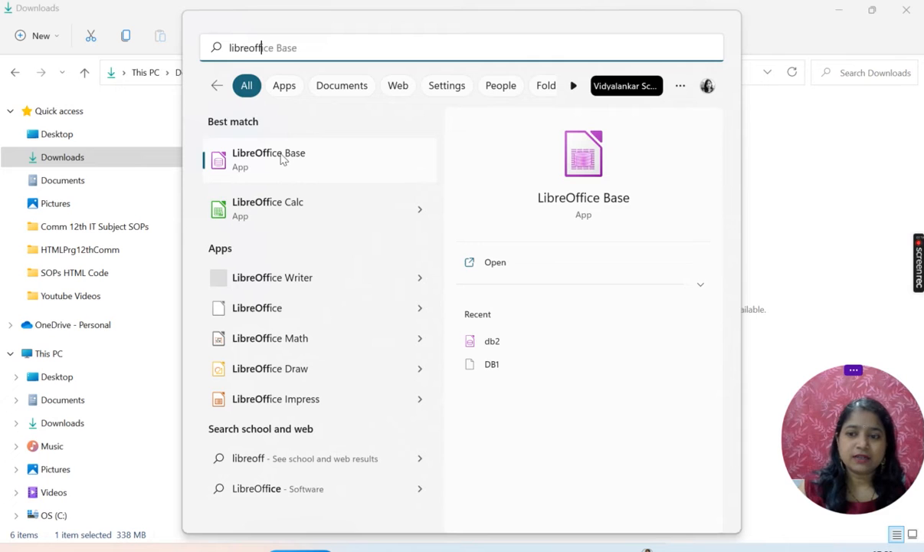
pyautogui.click(282, 158)
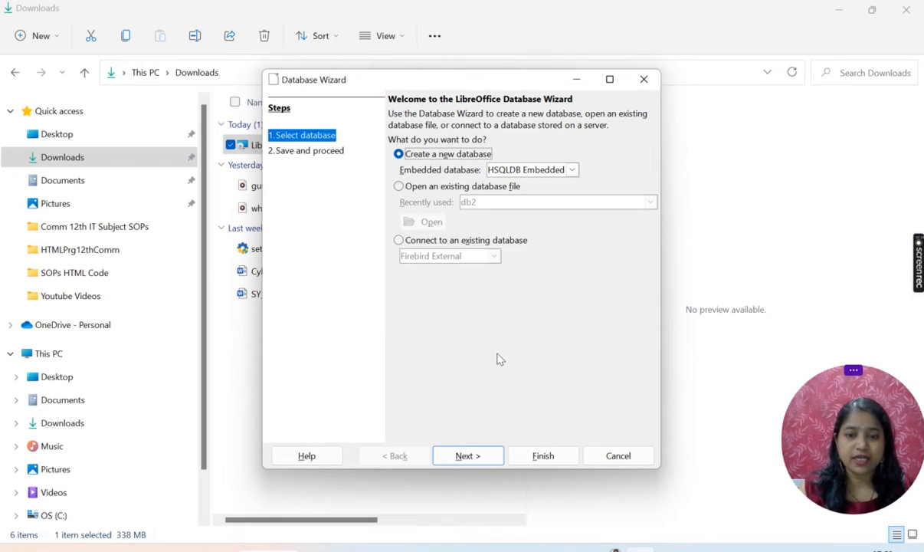
# Finish the wizard for a new HSQLDB Embedded database with default settings, saving it as db3 in HTMLPrg12thComm on New Volume (D:)
pyautogui.click(485, 458)
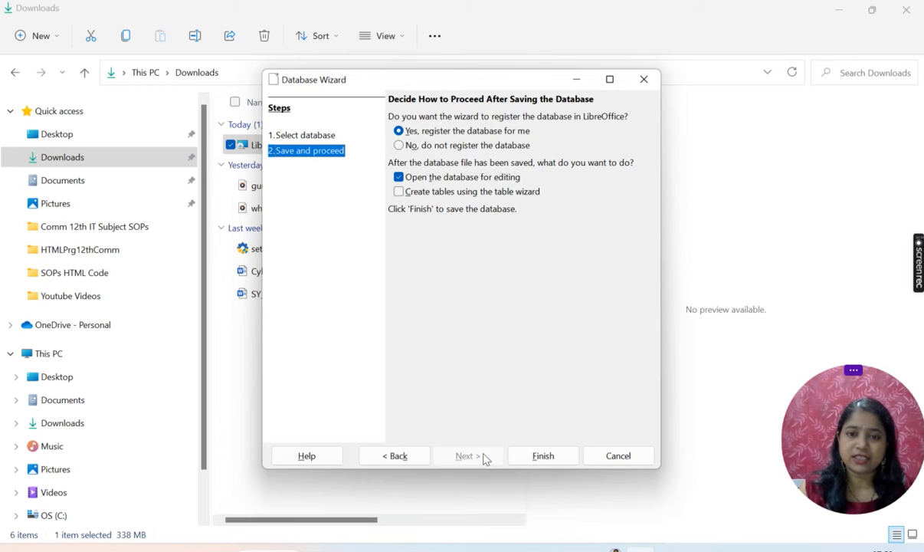
pyautogui.click(548, 456)
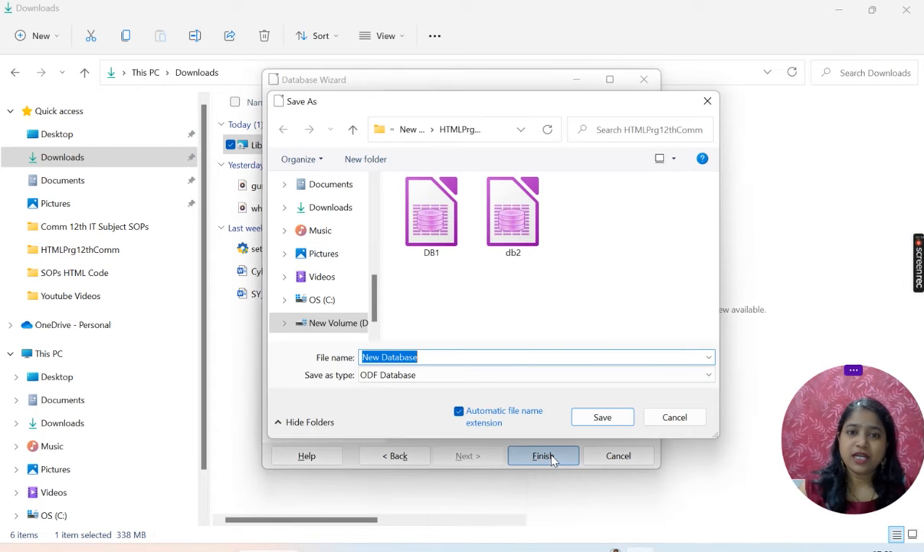
pyautogui.click(408, 130)
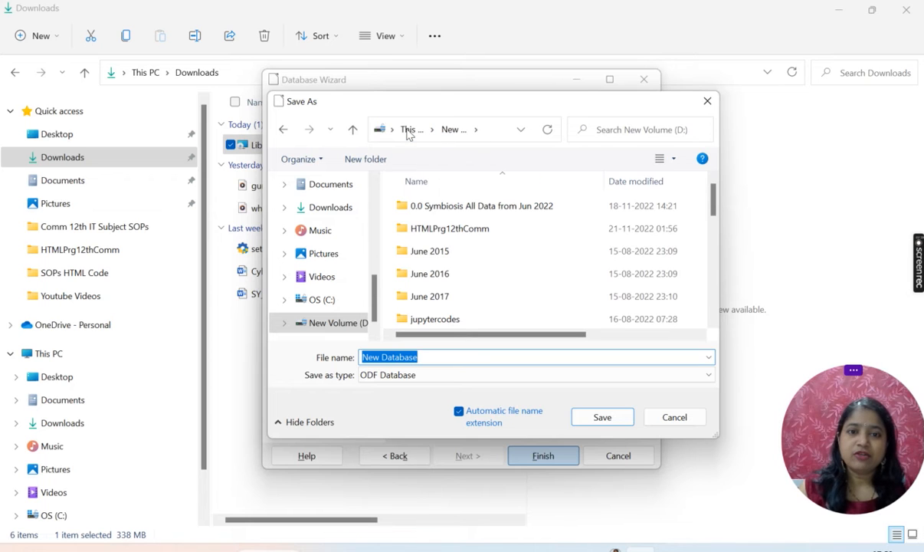
pyautogui.click(408, 130)
pyautogui.scroll(-5, 422, 262)
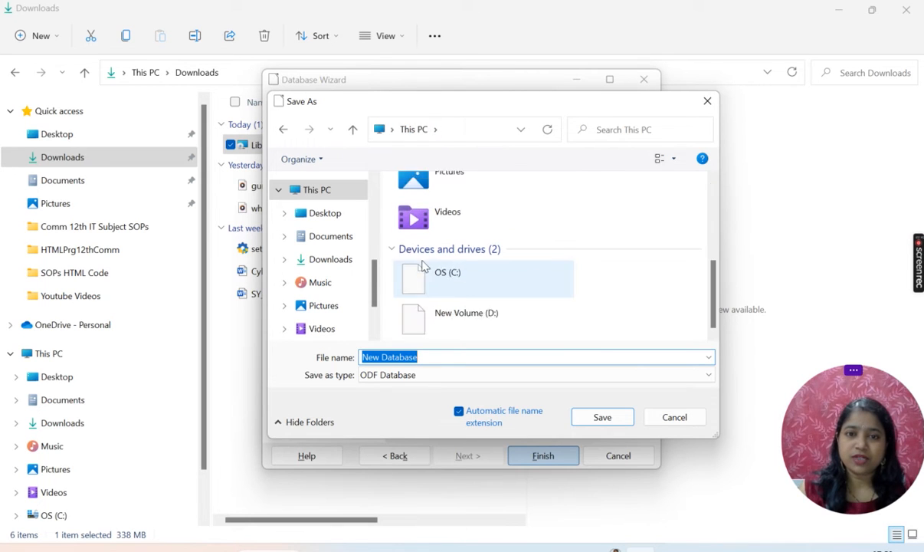
pyautogui.doubleClick(460, 336)
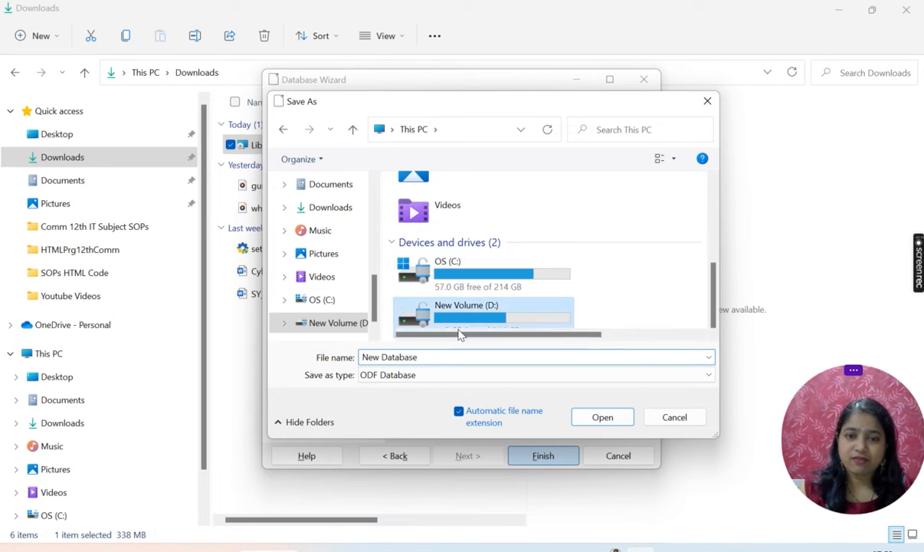
pyautogui.doubleClick(449, 230)
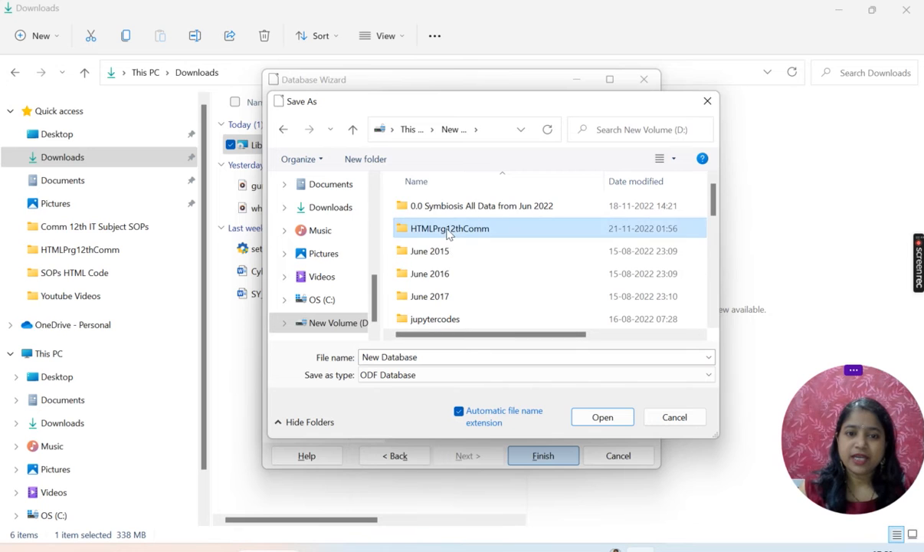
pyautogui.click(463, 354)
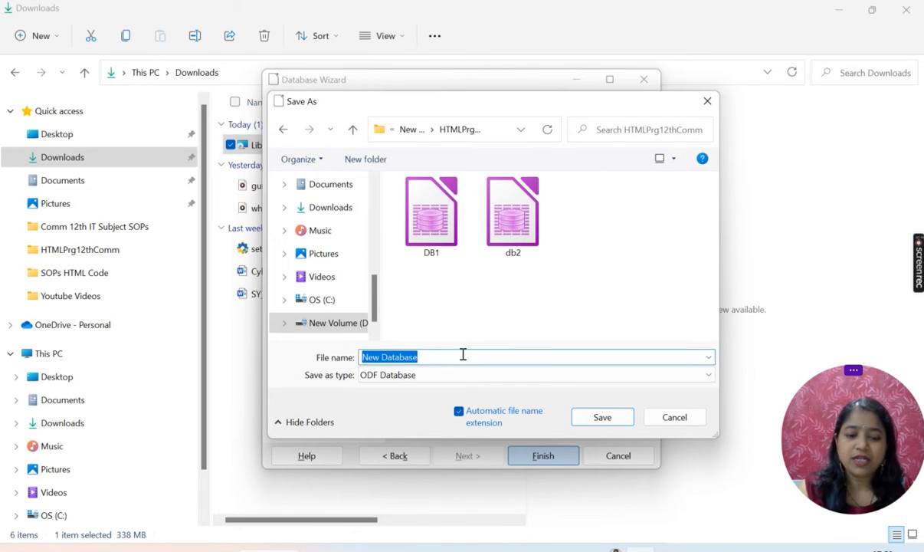
pyautogui.write('db3')
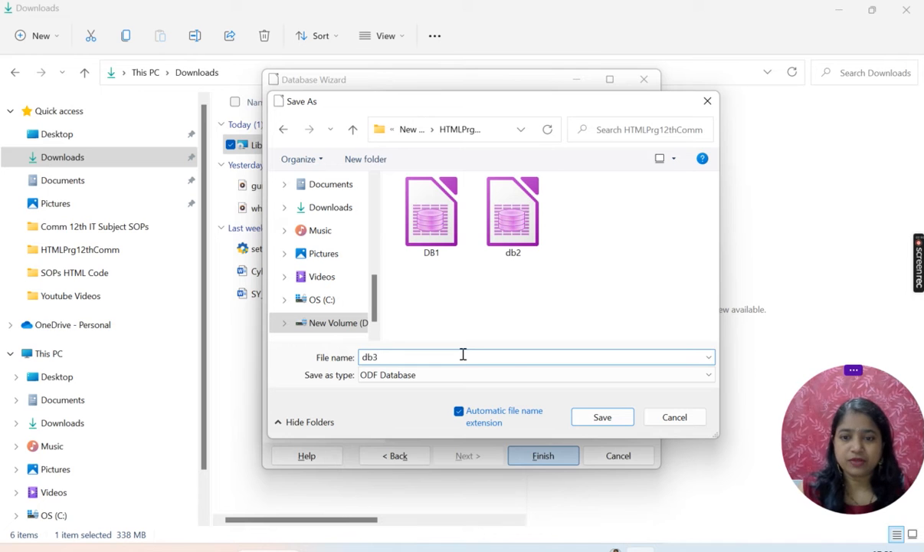
pyautogui.click(601, 419)
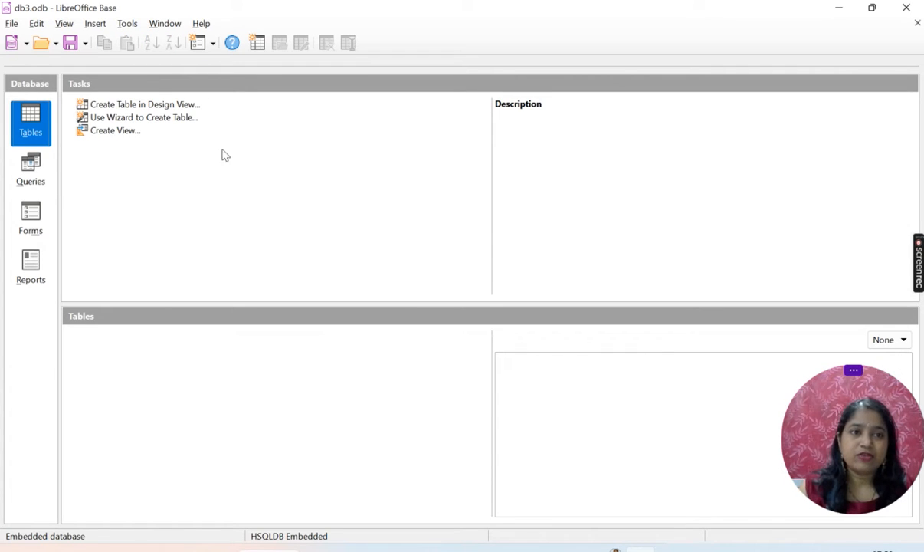
# Start a new table in Design View and add the fields EmpID and EmpName
pyautogui.click(147, 106)
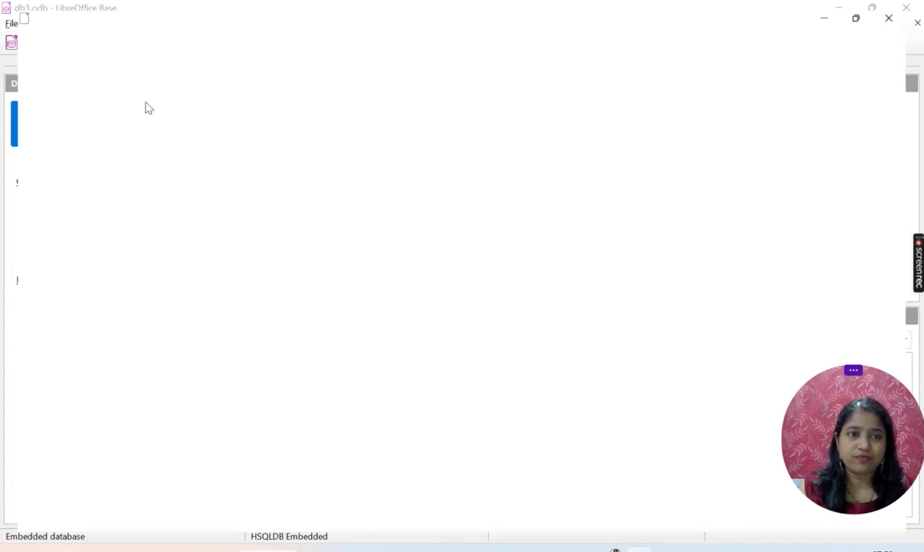
pyautogui.click(50, 90)
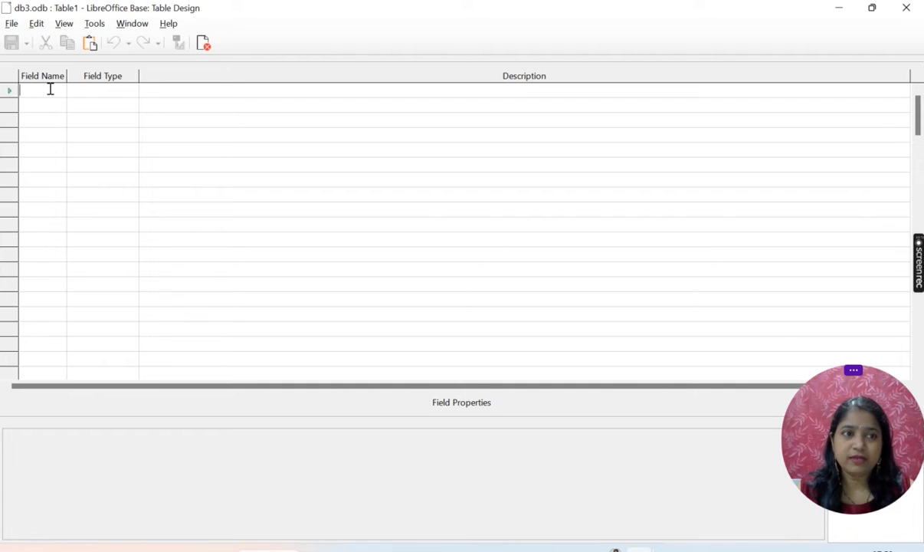
pyautogui.write('Em')
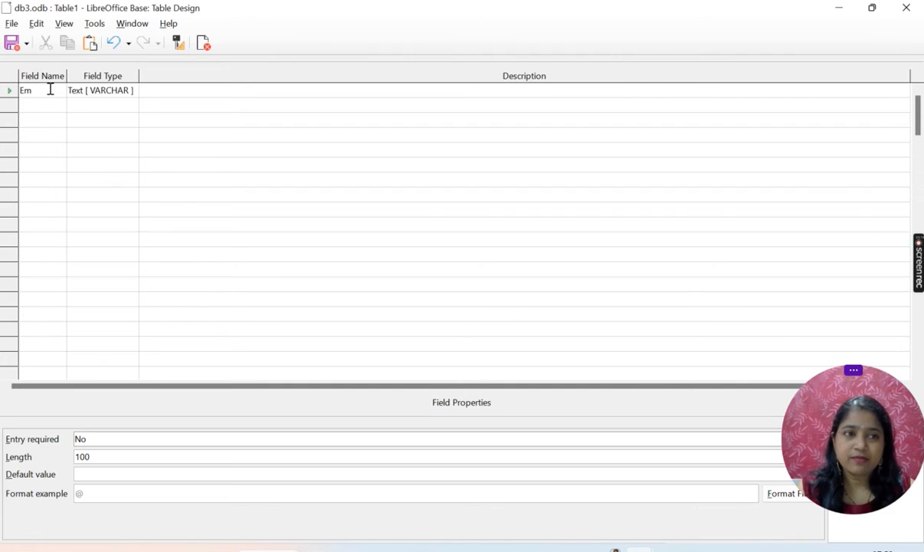
pyautogui.write('pID')
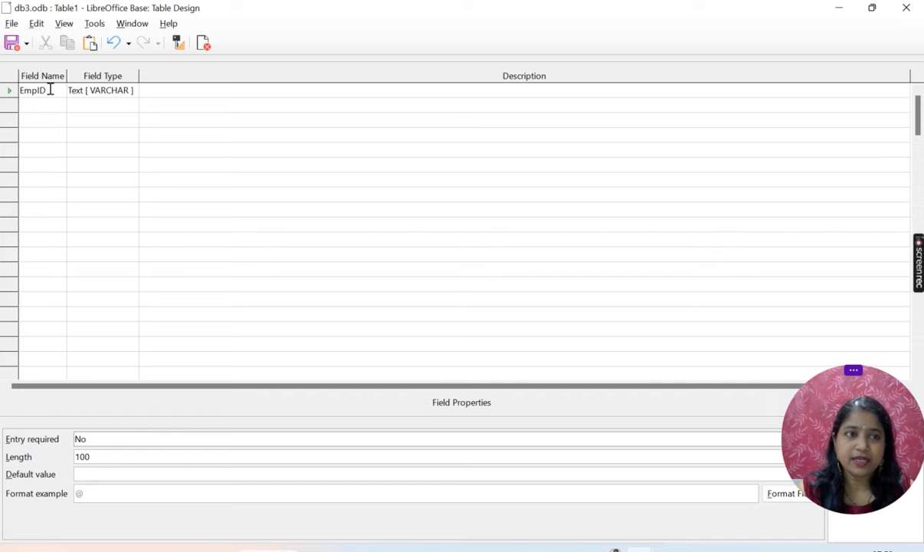
pyautogui.click(51, 104)
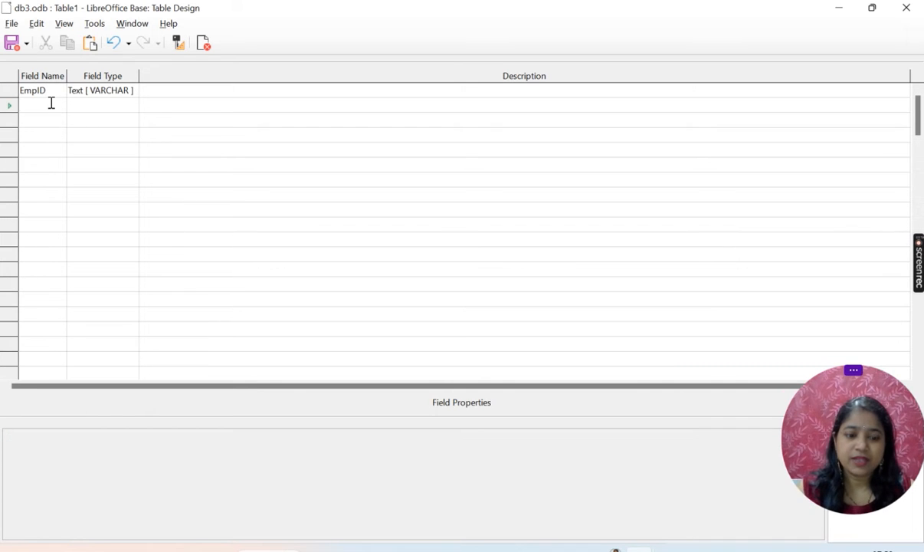
pyautogui.write('EmpNa')
# Check the SOP 2 field list in the Acrobat Reader PDF and add the fields empdept and empqual to the table design
pyautogui.click(49, 121)
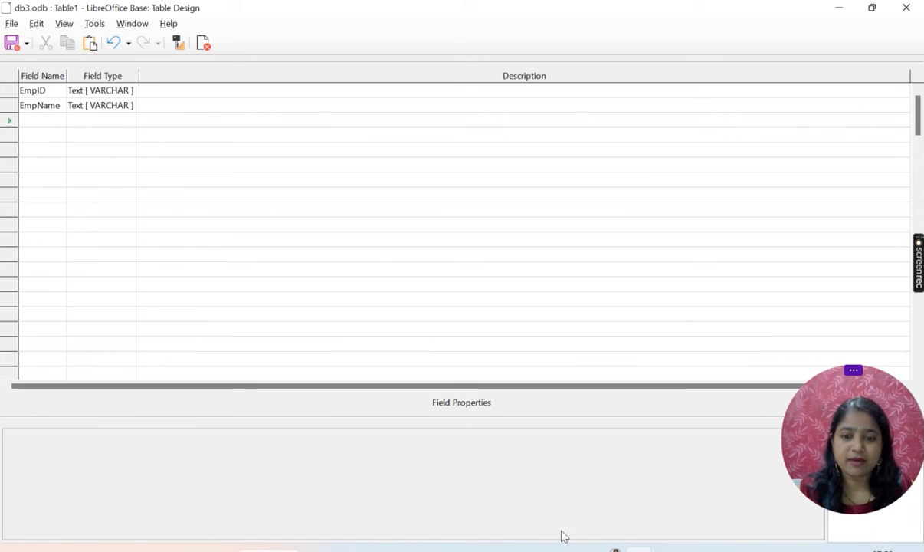
pyautogui.click(590, 551)
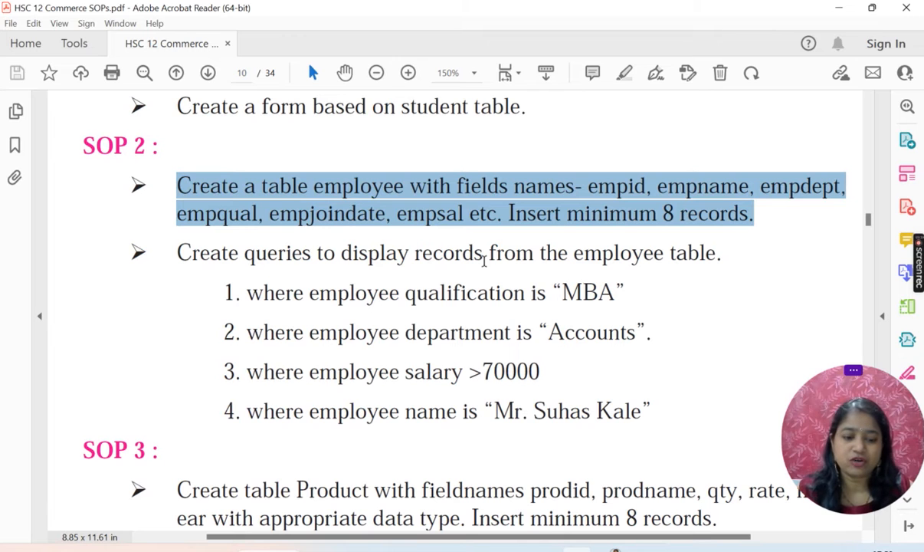
pyautogui.hotkey('alt', 'Tab')
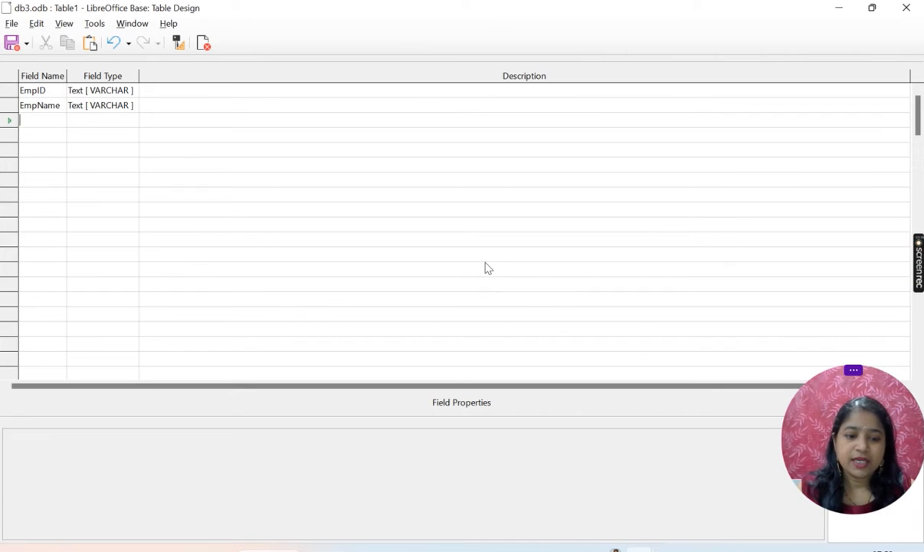
pyautogui.write('emp')
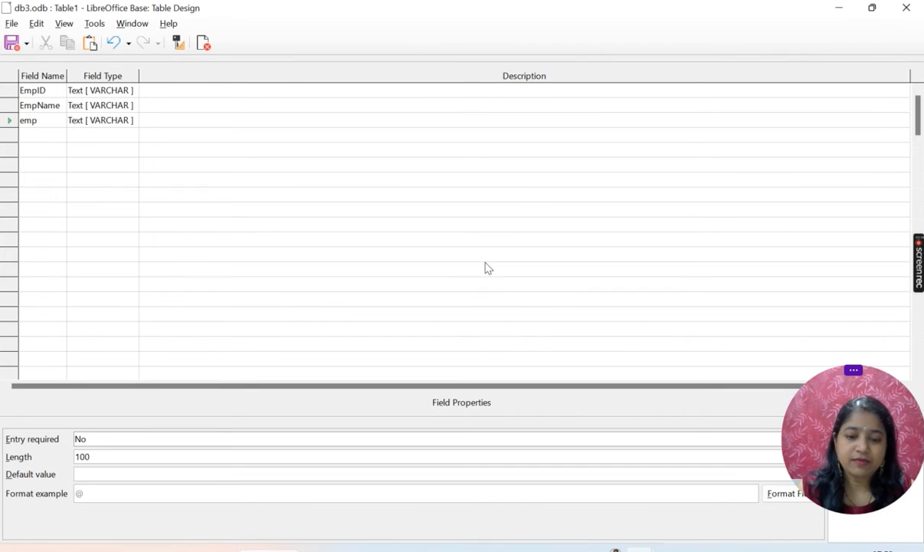
pyautogui.write('dept')
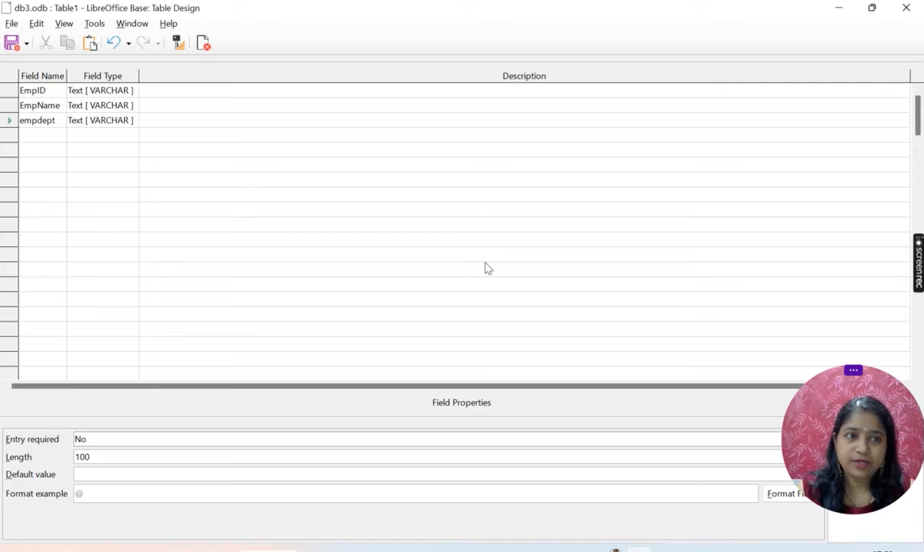
pyautogui.click(41, 133)
pyautogui.write('empqual')
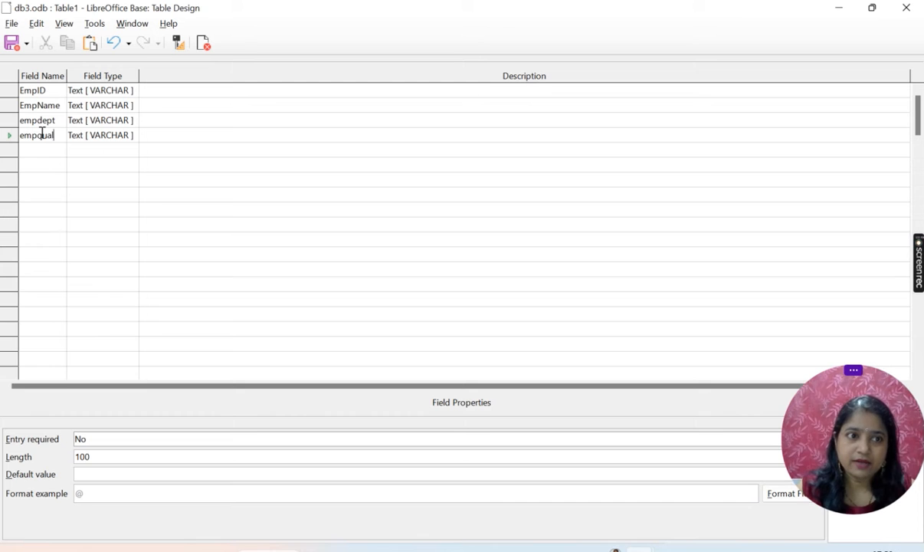
# Add the fields empjoindt and empsal to the table design, checking the SOP 2 field list in the PDF
pyautogui.click(45, 152)
pyautogui.write('empjoin')
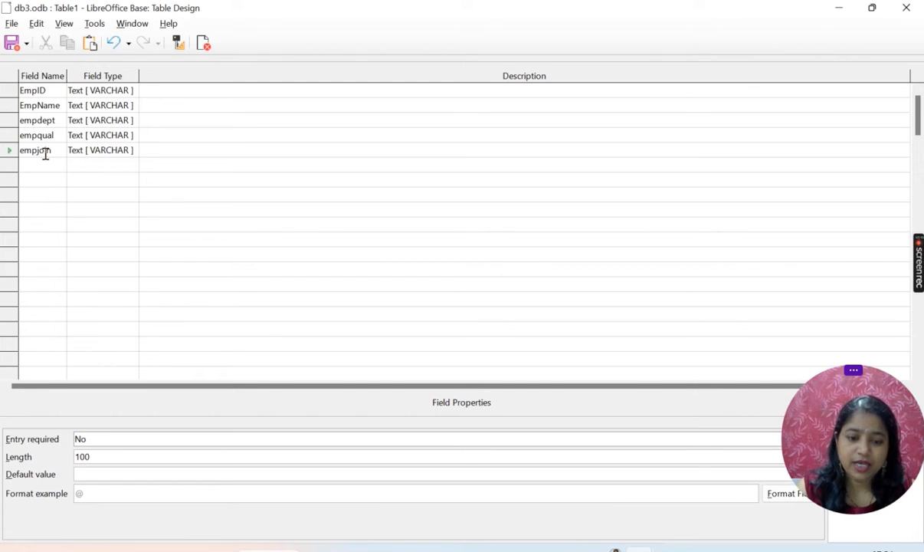
pyautogui.write('dt')
pyautogui.click(52, 169)
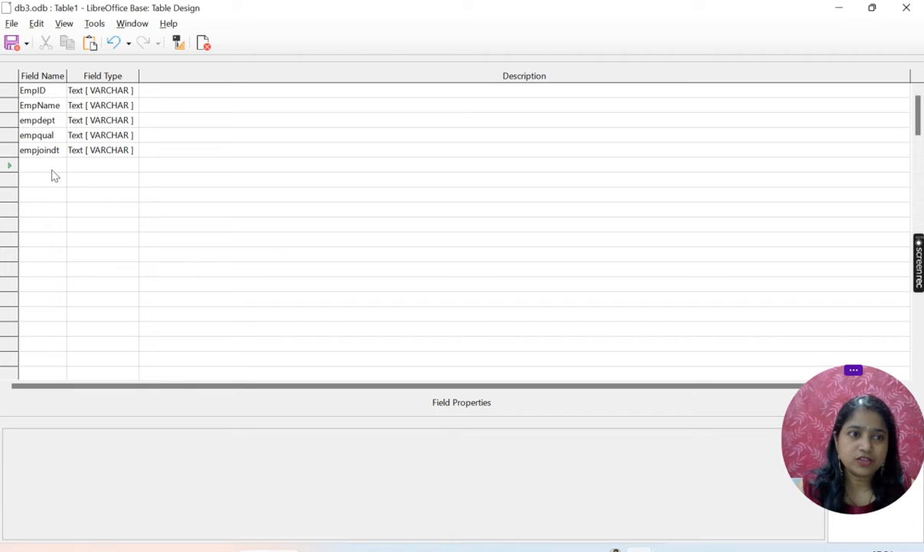
pyautogui.hotkey('alt', 'Tab')
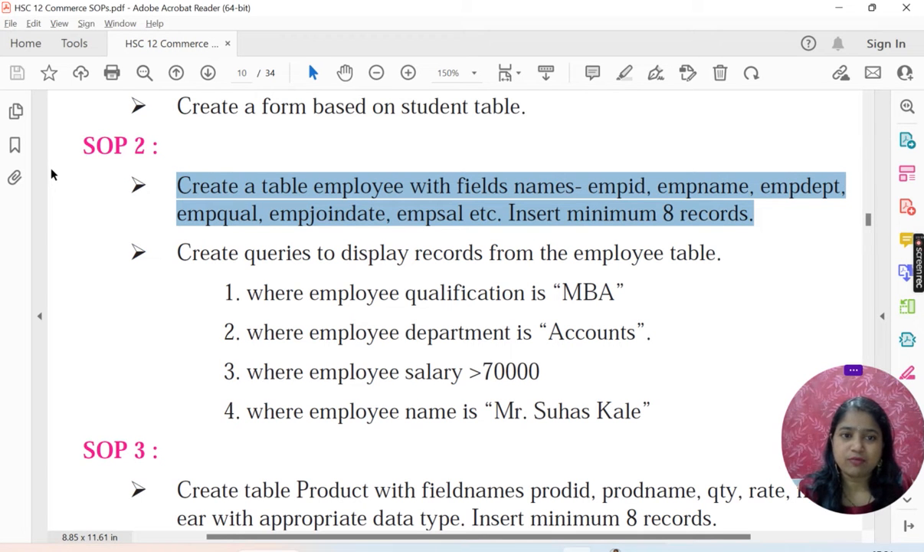
pyautogui.hotkey('alt', 'Tab')
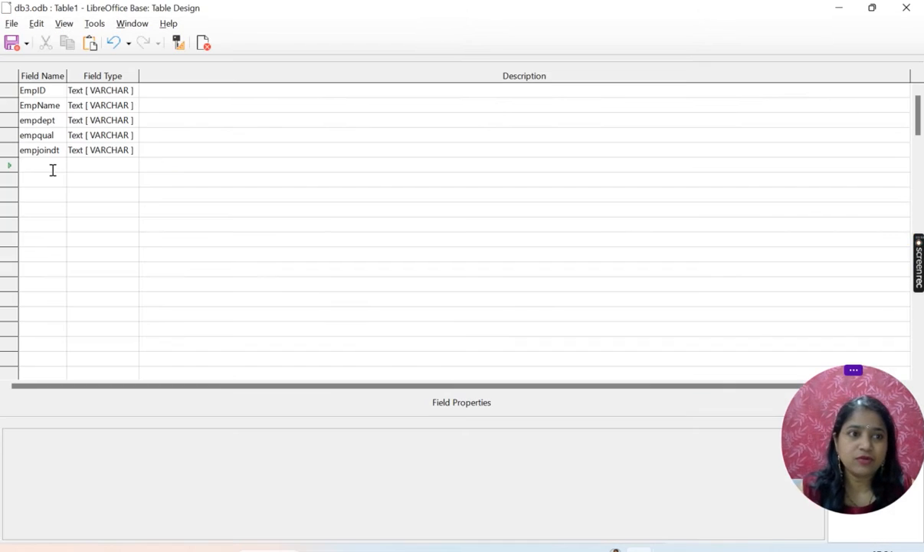
pyautogui.write('empsal')
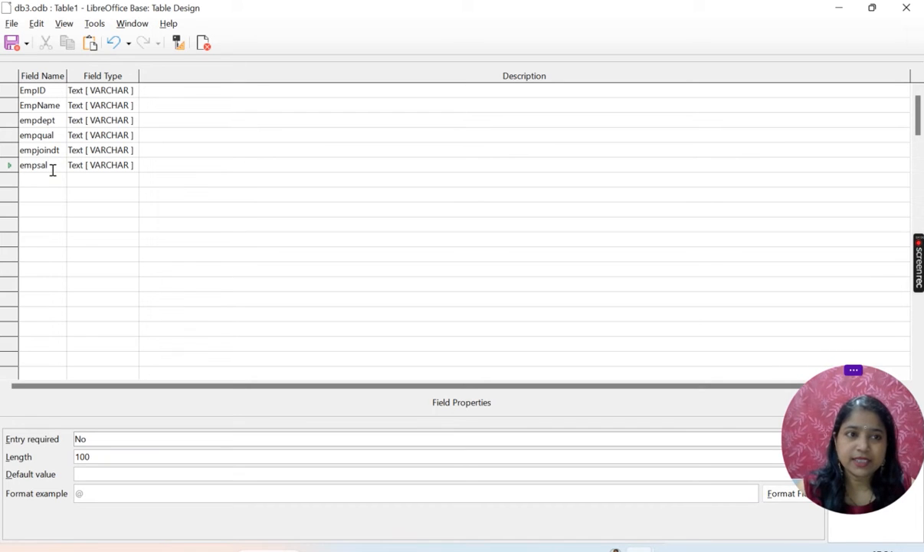
# Rename the EmpName field as empName
pyautogui.click(28, 104)
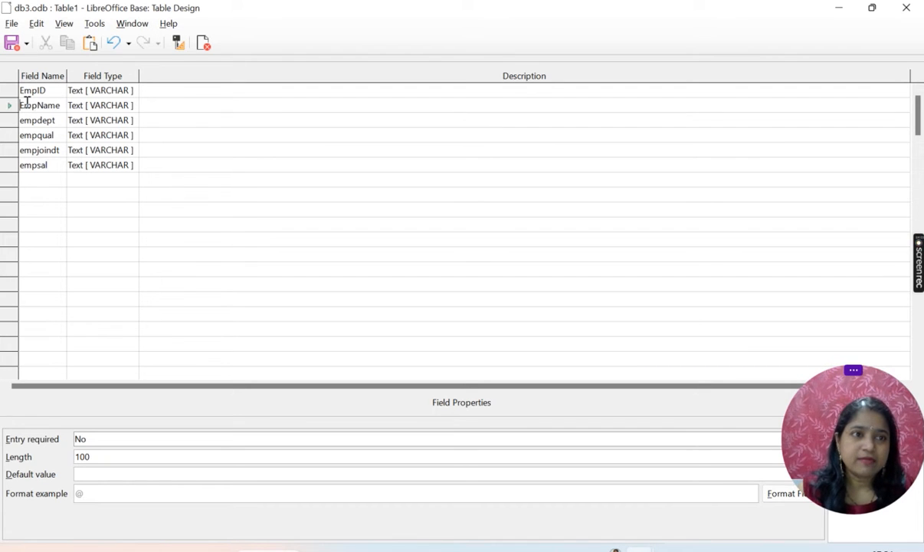
pyautogui.press('Delete')
pyautogui.write('e')
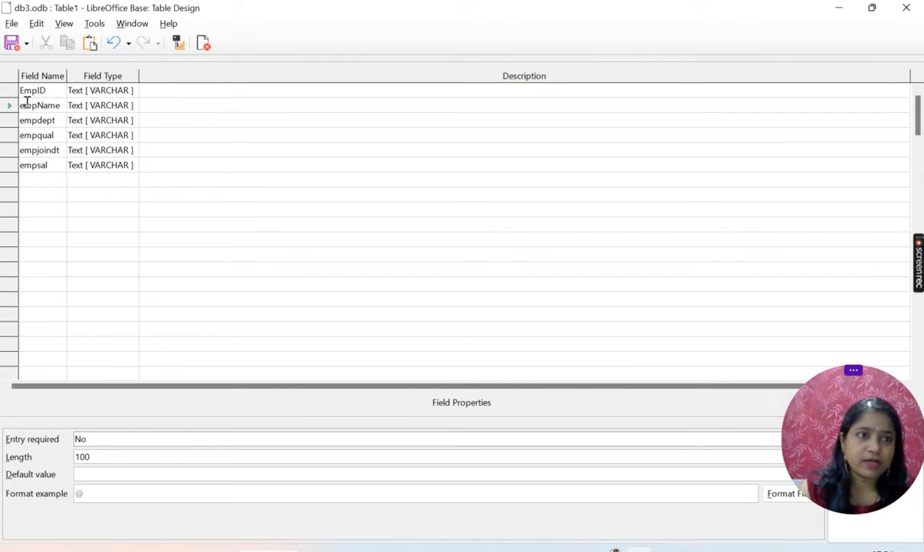
# Rename the EmpID field as empid in all lowercase
pyautogui.click(24, 91)
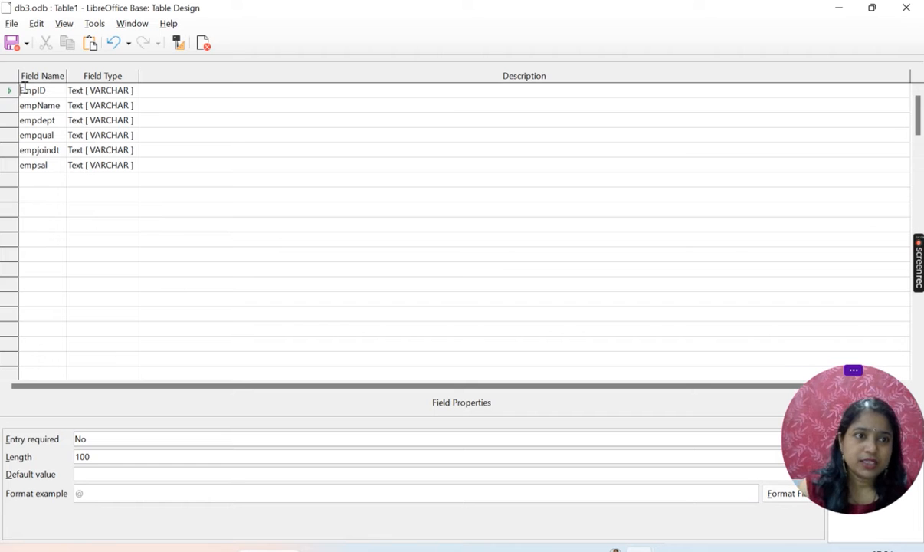
pyautogui.press('Delete')
pyautogui.write('e')
pyautogui.press('Right')
pyautogui.press('Right')
pyautogui.press('Right')
pyautogui.press('Right')
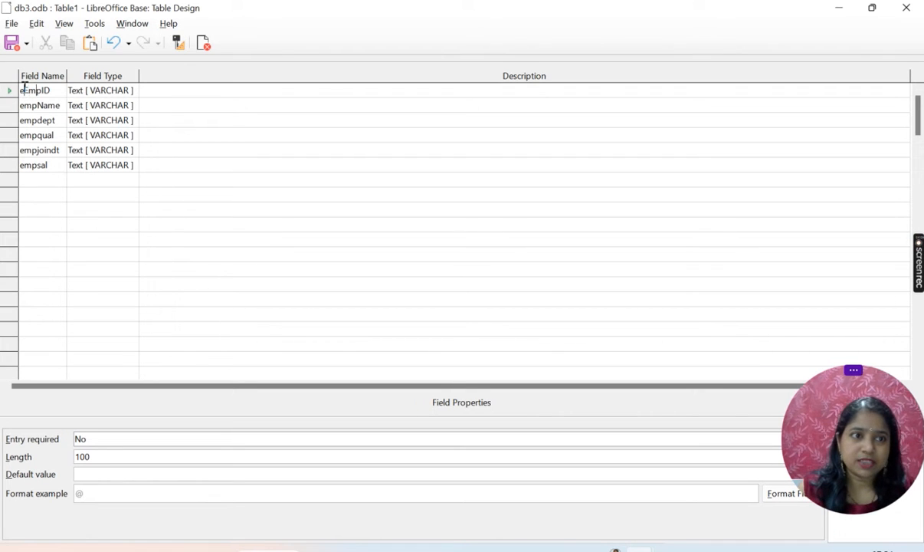
pyautogui.press('BackSpace')
pyautogui.press('BackSpace')
pyautogui.write('id')
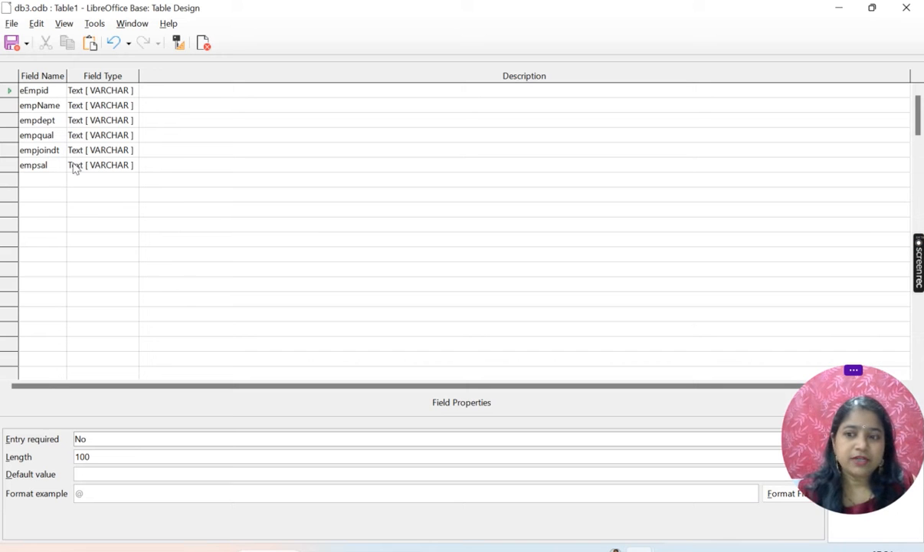
pyautogui.click(115, 92)
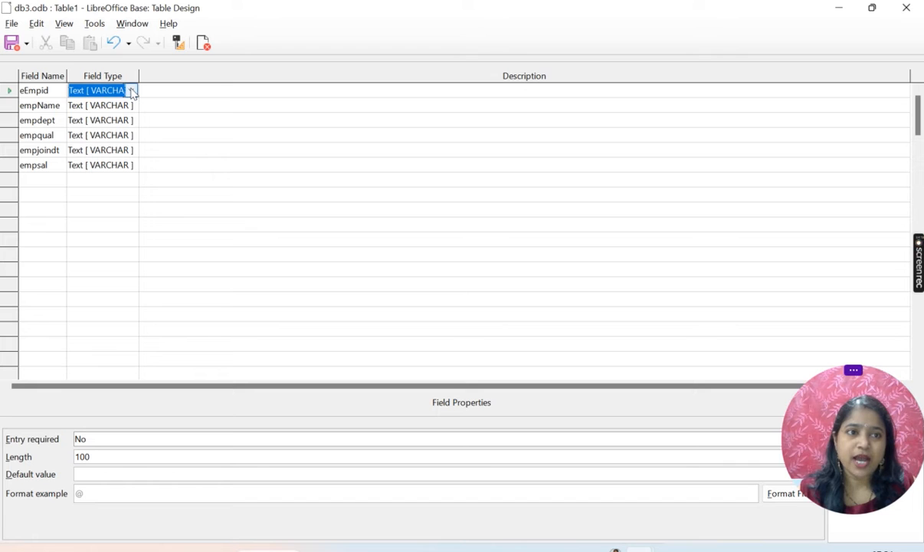
pyautogui.click(28, 94)
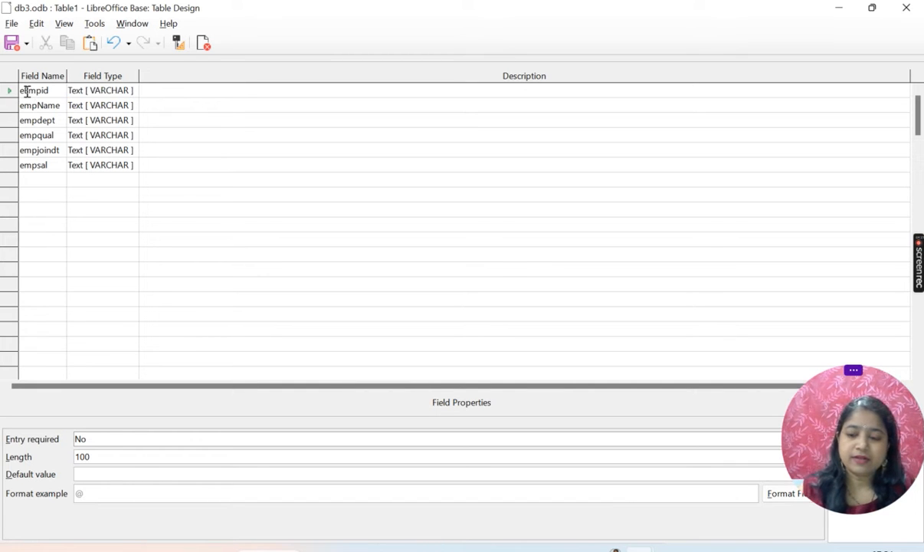
pyautogui.press('Delete')
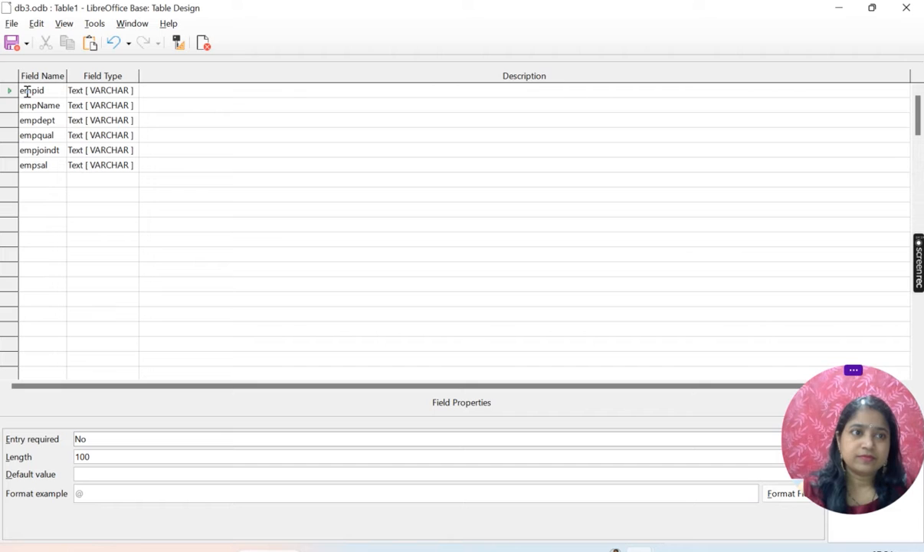
# Set the empid field type to BigInt [ BIGINT ] and check the types of empName, empdept and empqual
pyautogui.click(136, 90)
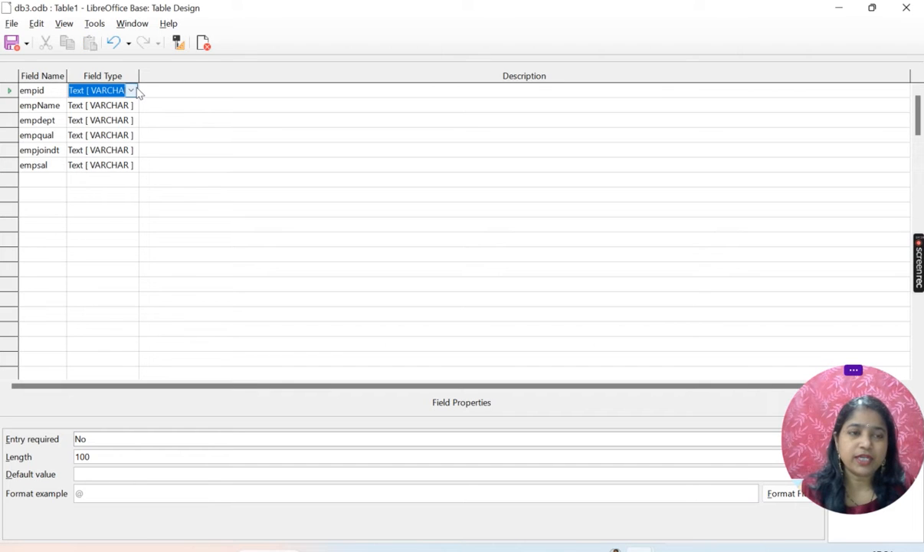
pyautogui.click(135, 90)
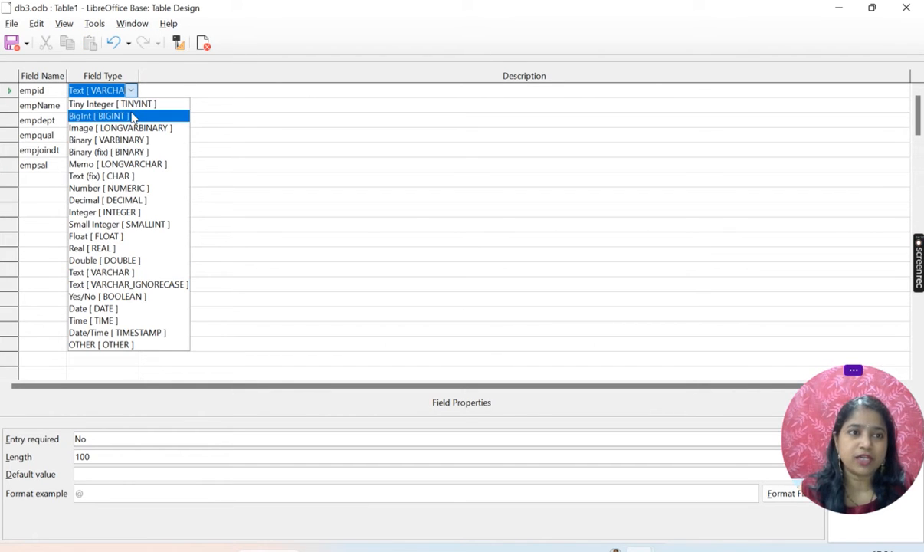
pyautogui.click(132, 117)
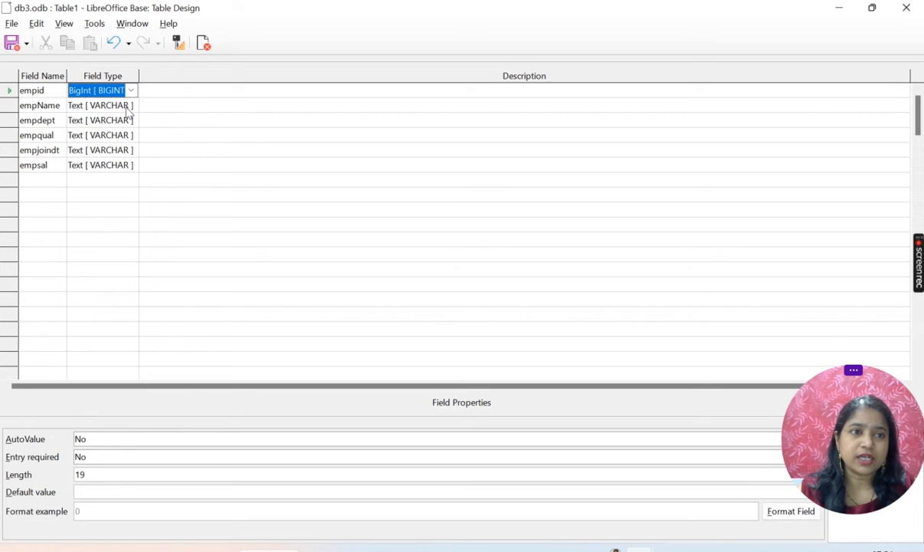
pyautogui.click(128, 111)
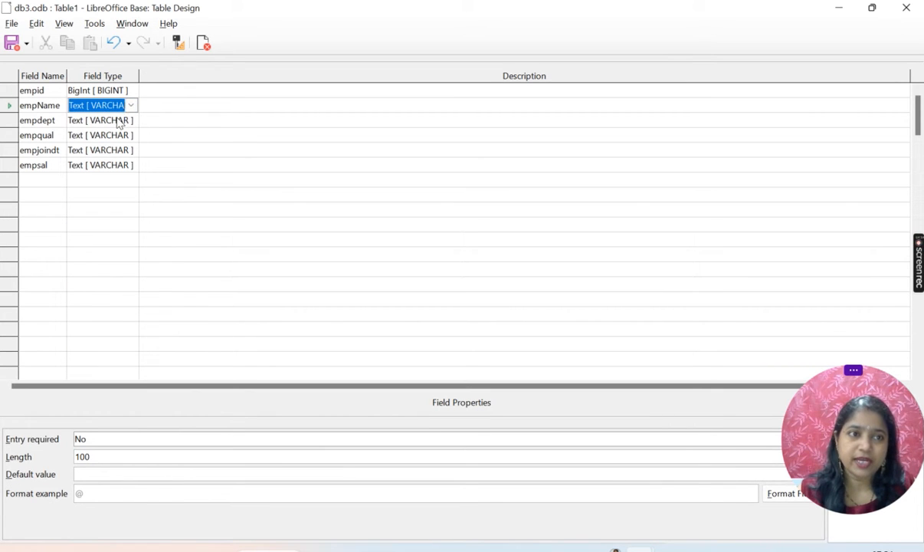
pyautogui.click(119, 121)
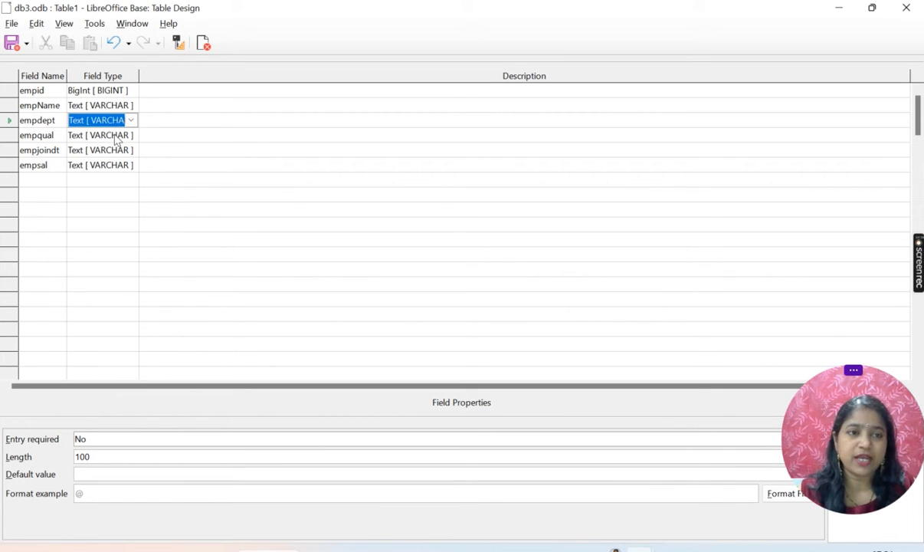
pyautogui.click(117, 137)
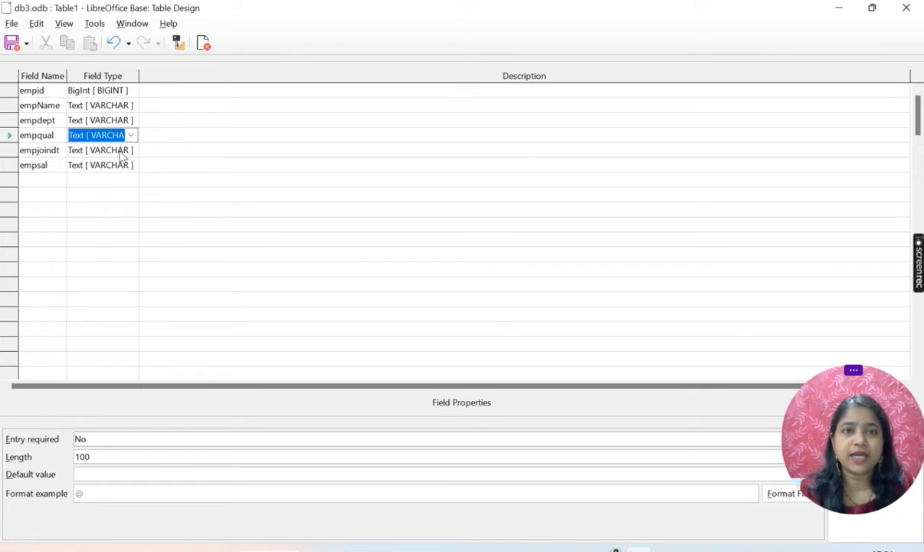
# Set the empjoindt field type to Date [ DATE ] and the empsal field type to BigInt [ BIGINT ]
pyautogui.click(124, 155)
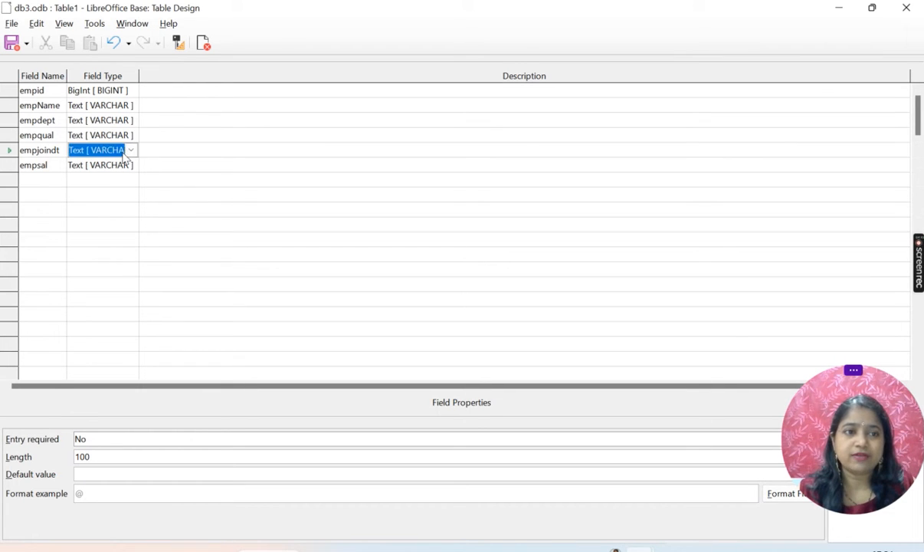
pyautogui.click(131, 151)
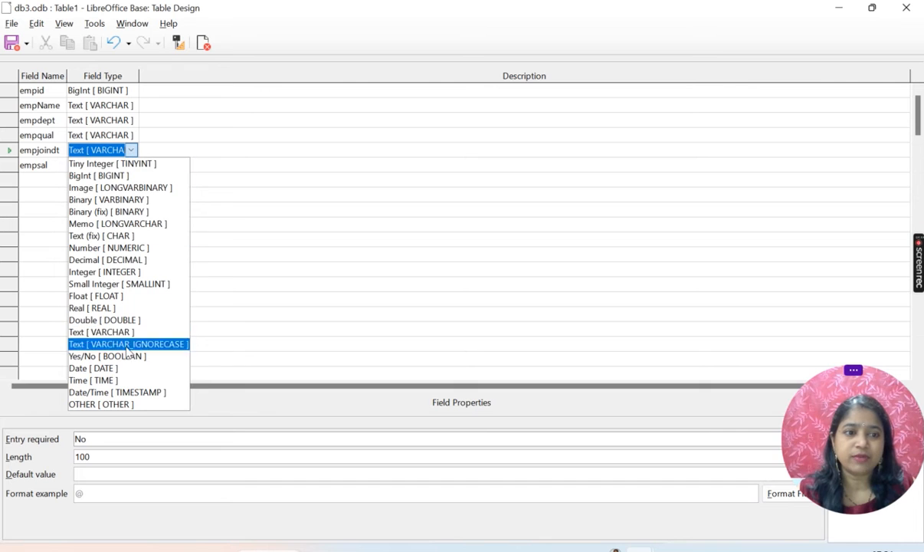
pyautogui.click(117, 369)
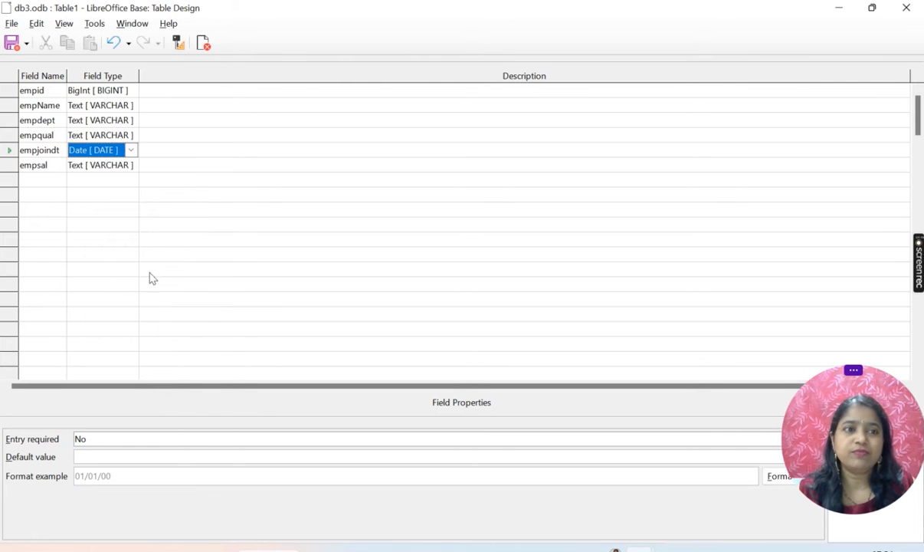
pyautogui.click(134, 170)
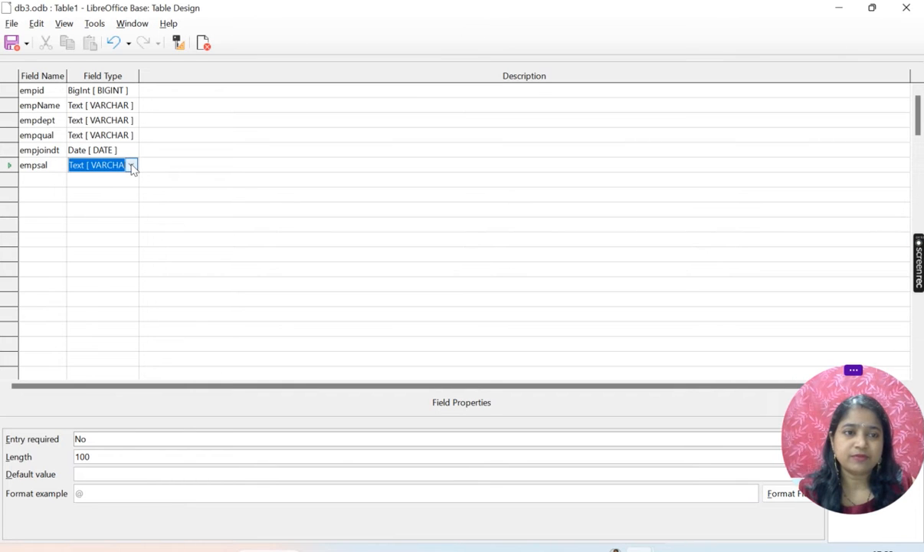
pyautogui.click(132, 167)
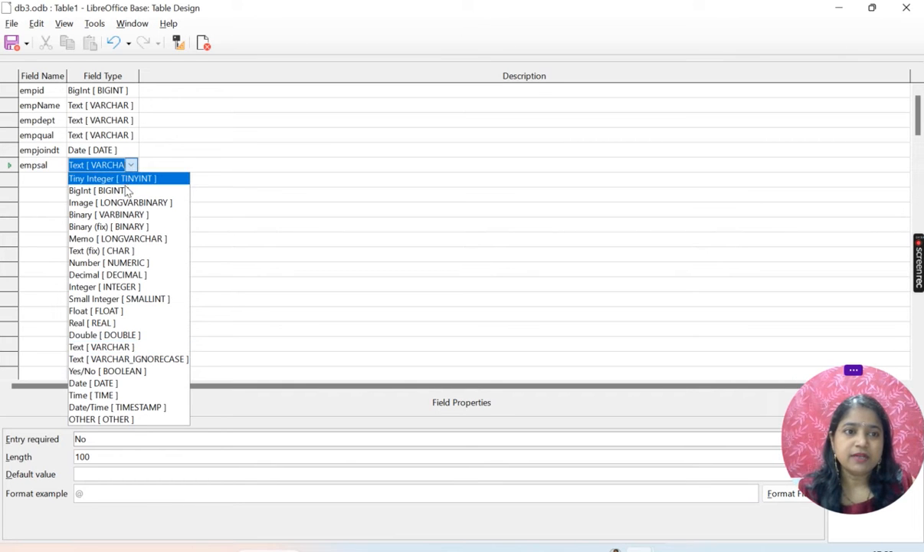
pyautogui.click(127, 191)
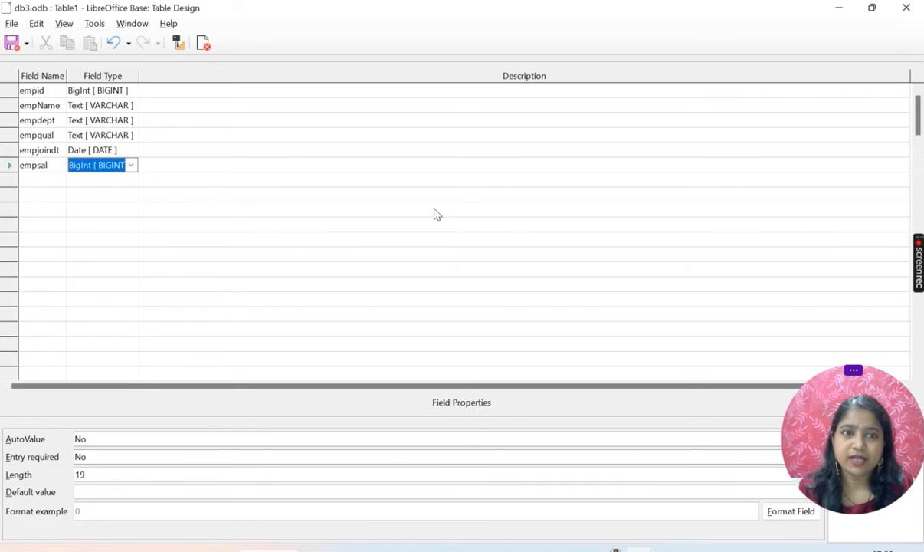
# Save the table as emptable and have a primary key created for it
pyautogui.click(12, 43)
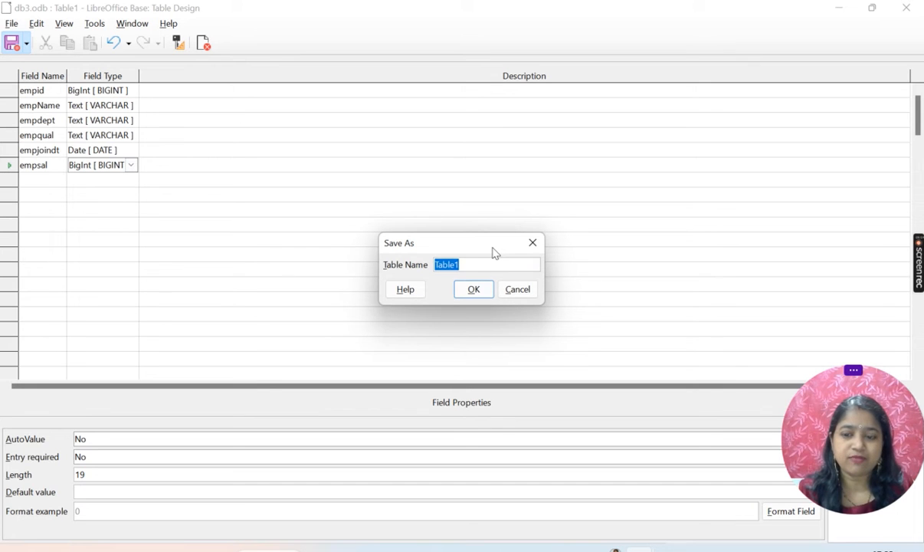
pyautogui.press('BackSpace')
pyautogui.write('em')
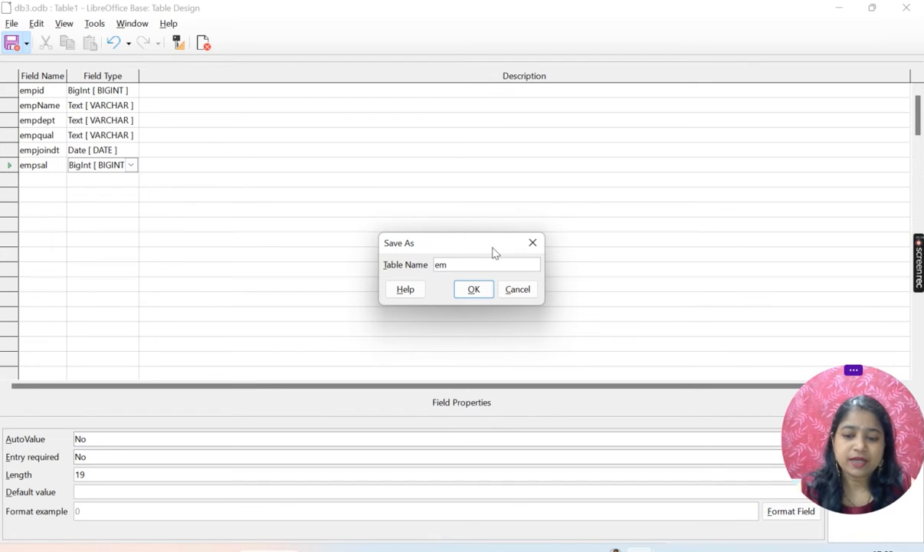
pyautogui.write('ptable')
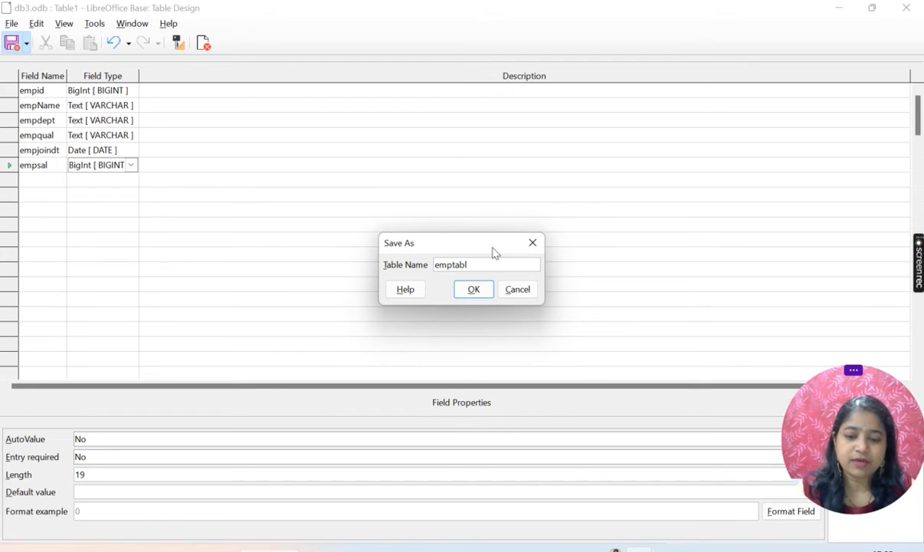
pyautogui.click(481, 296)
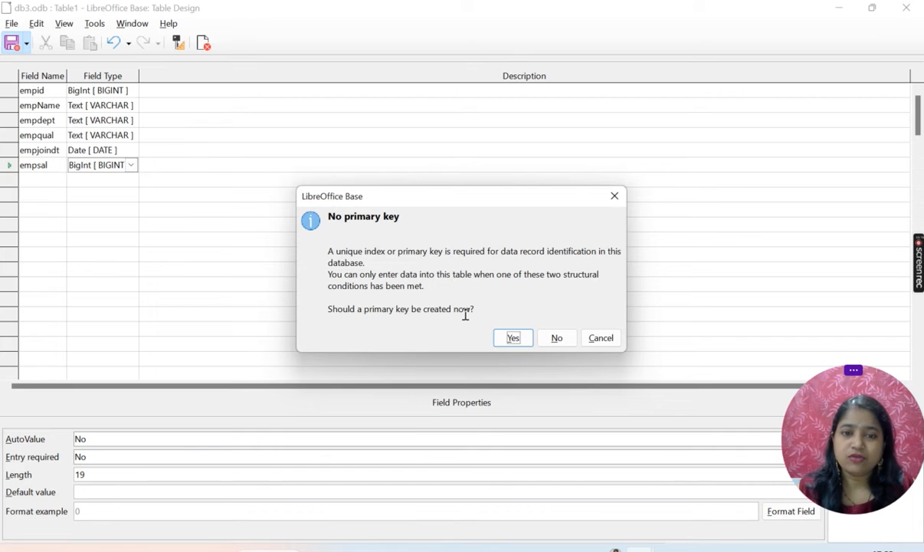
pyautogui.click(513, 340)
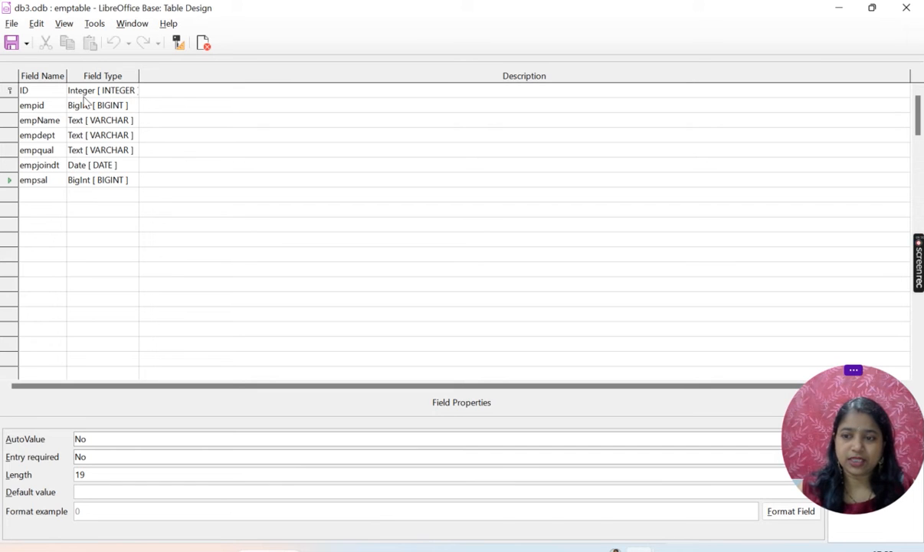
# Close the table design and return to the db3 database's main window in LibreOffice Base
pyautogui.click(907, 9)
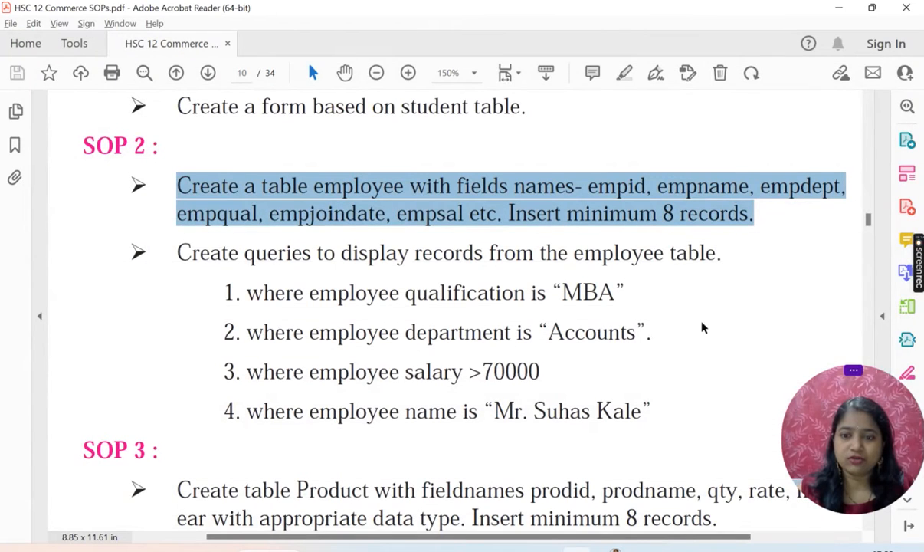
pyautogui.moveTo(640, 549)
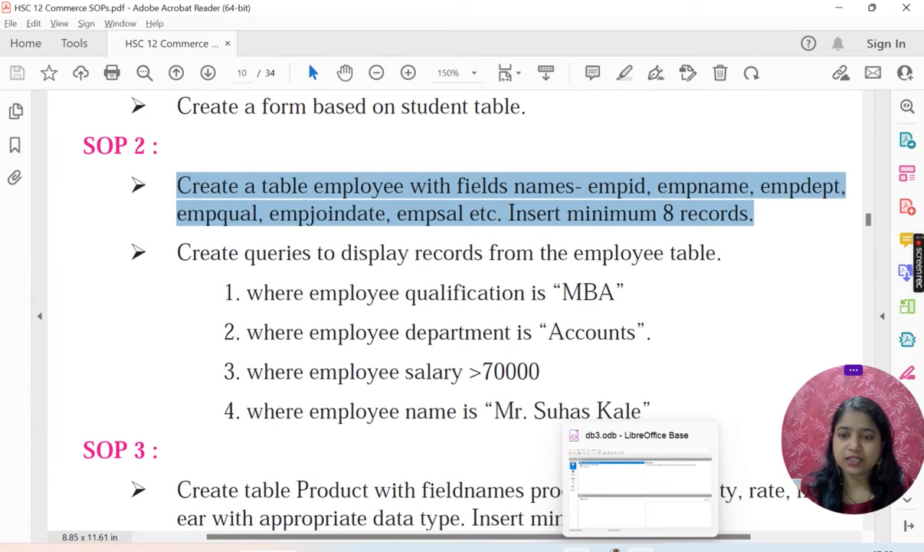
pyautogui.click(639, 503)
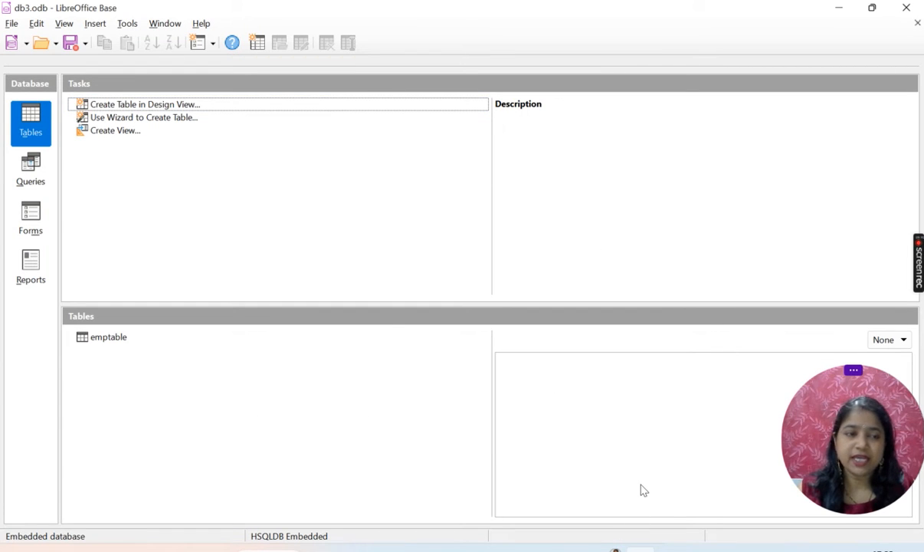
# Create a form from emptable with the Form Wizard, including all fields and accepting the remaining defaults
pyautogui.click(31, 216)
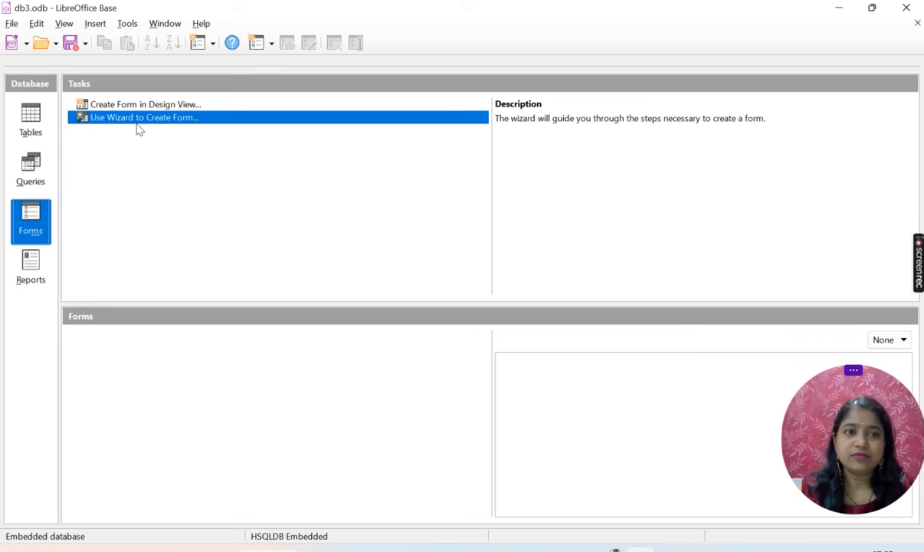
pyautogui.click(136, 121)
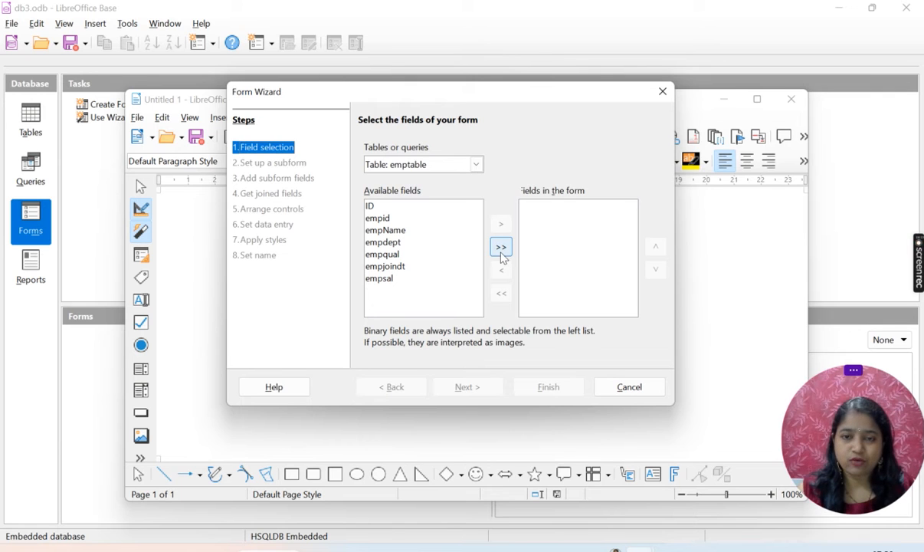
pyautogui.click(501, 247)
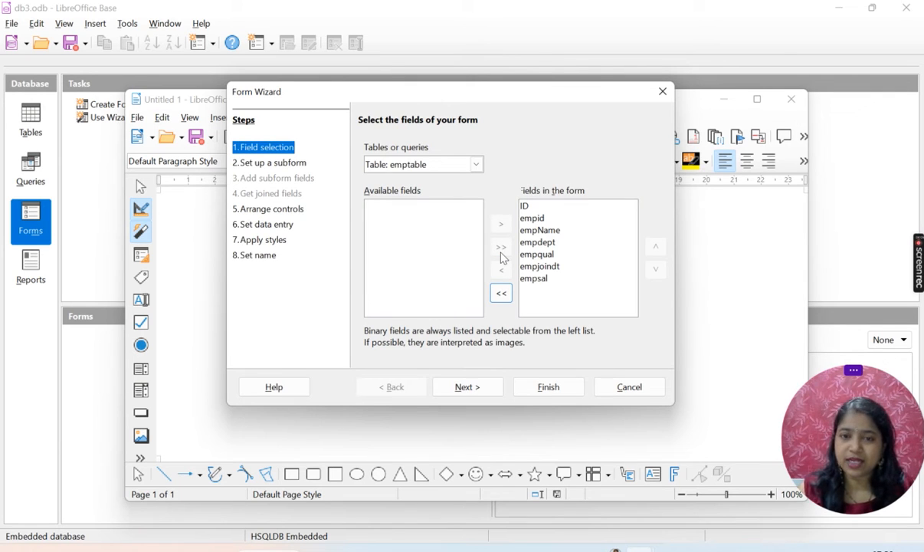
pyautogui.click(548, 387)
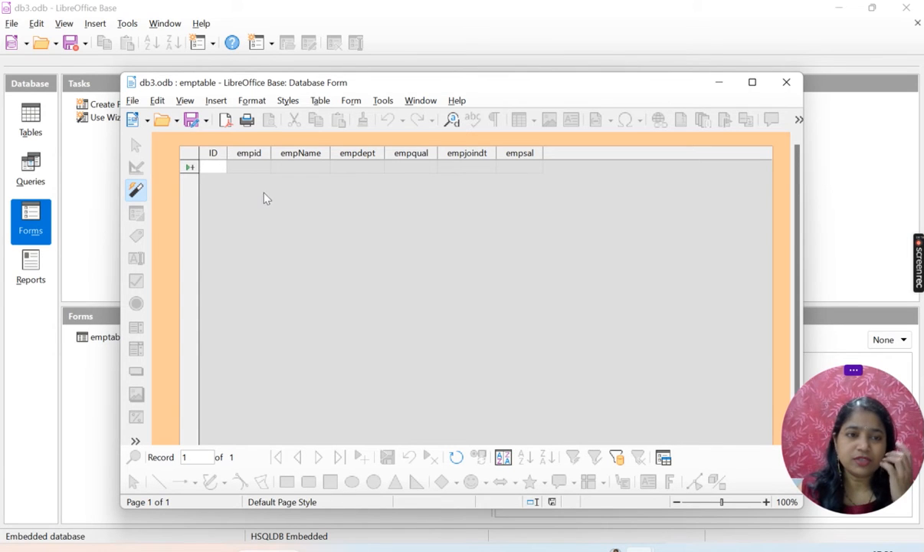
# Start the first record in the form with ID 1, empid 1, empName AAA and empdept HR
pyautogui.click(215, 169)
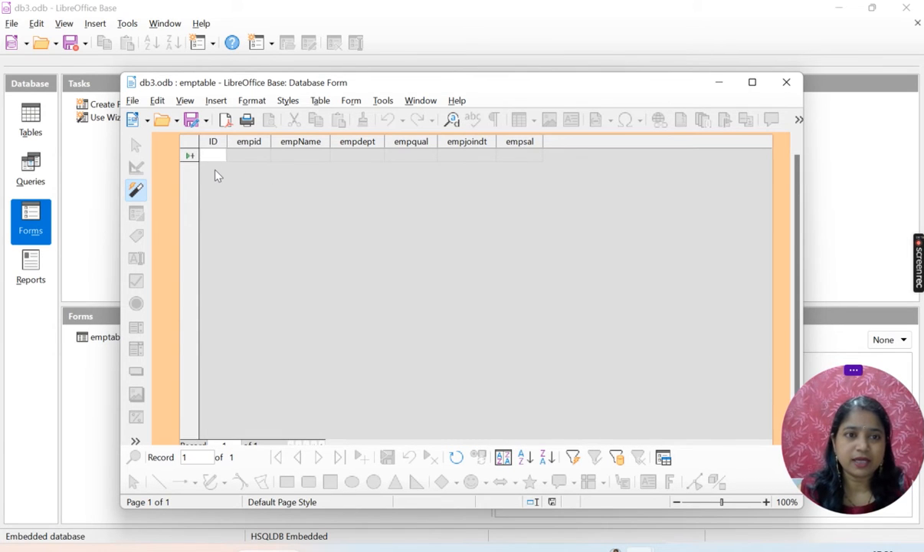
pyautogui.write('1')
pyautogui.press('Tab')
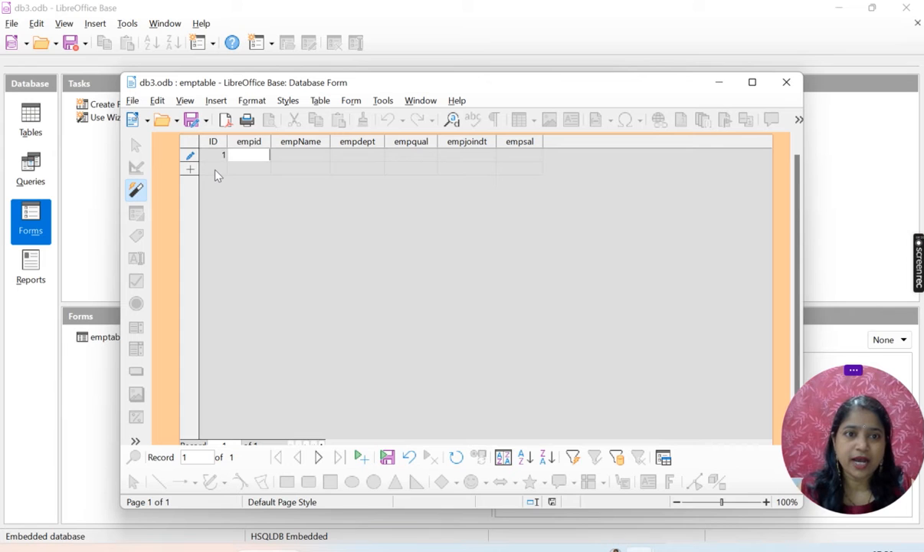
pyautogui.write('1')
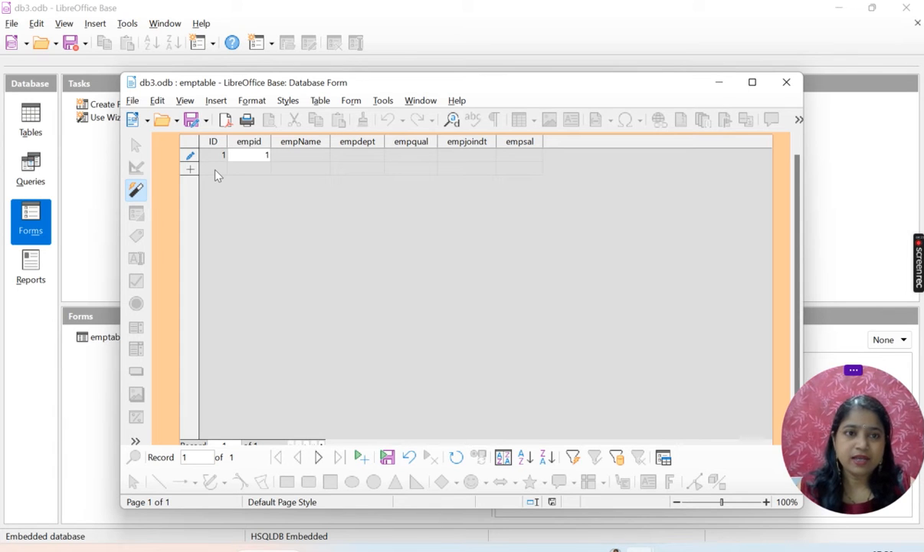
pyautogui.press('Tab')
pyautogui.write('AAA')
pyautogui.press('Tab')
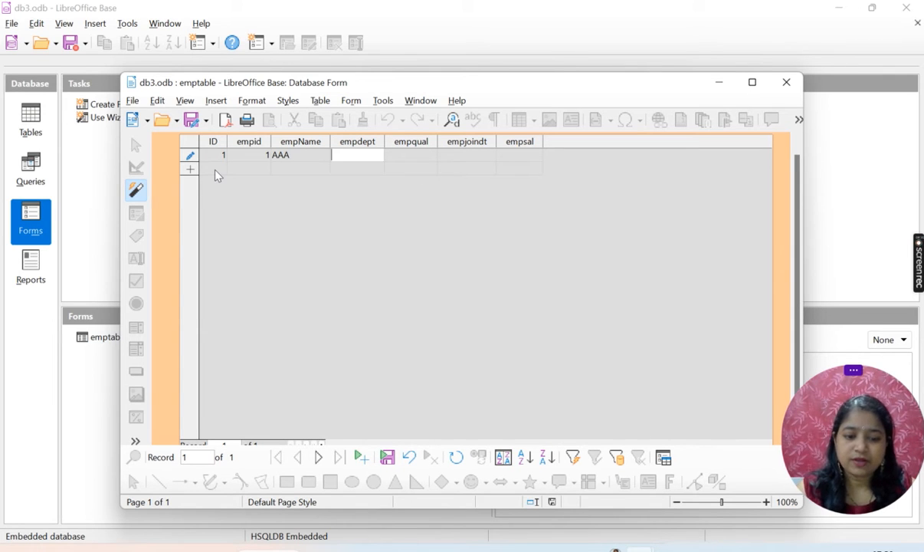
pyautogui.write('HR')
pyautogui.press('Tab')
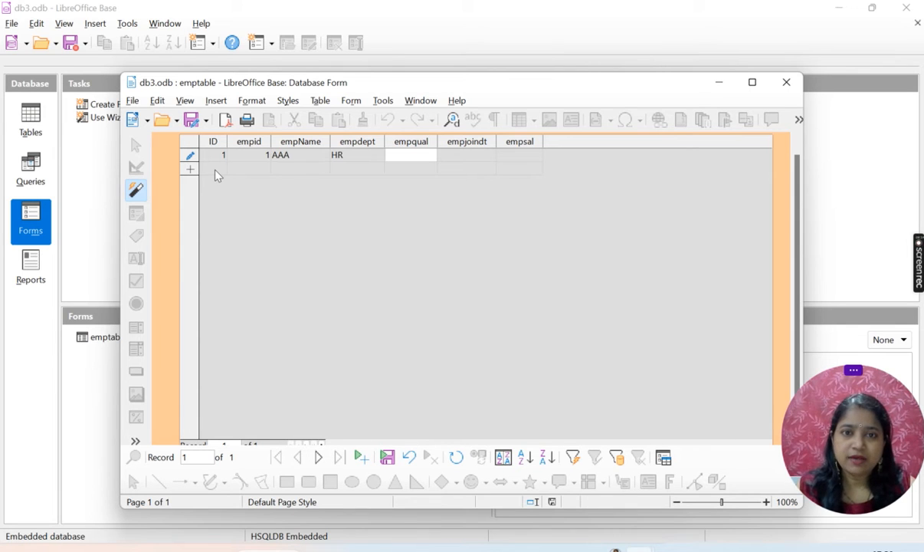
# Complete the first record with empqual MCOM and empsal 50000, leaving empjoindt blank
pyautogui.write('B')
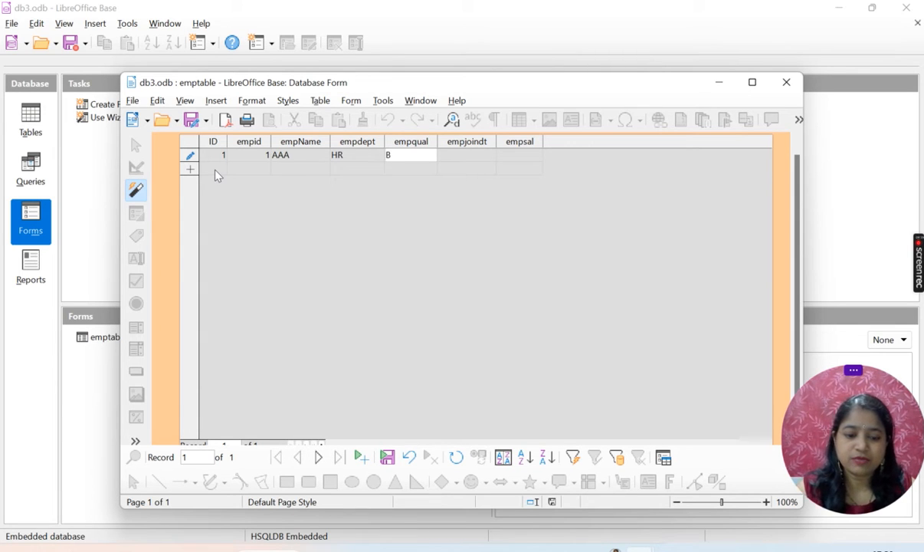
pyautogui.press('BackSpace')
pyautogui.write('MCOM')
pyautogui.press('Tab')
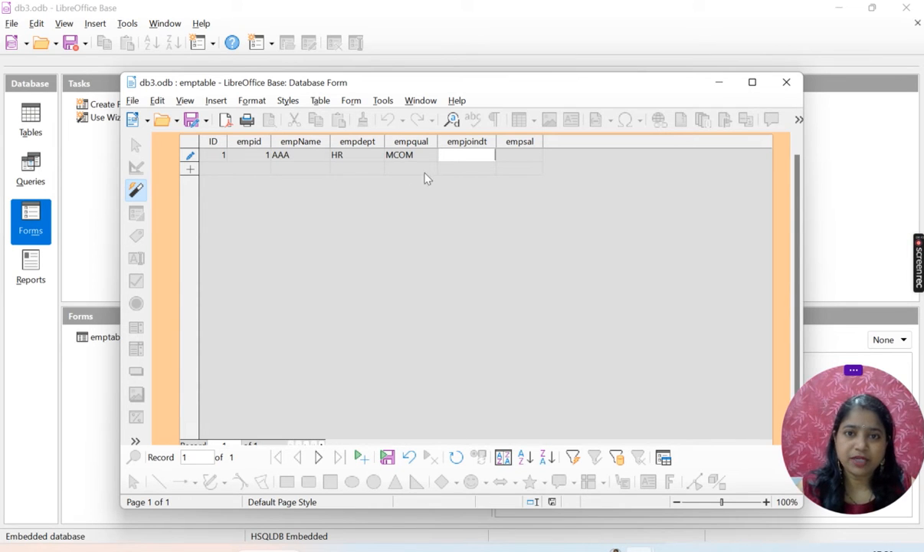
pyautogui.click(516, 143)
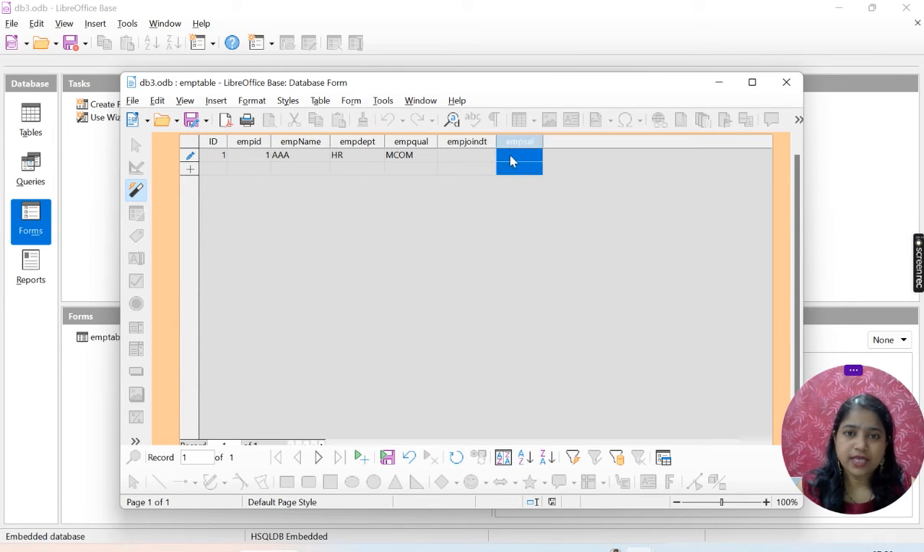
pyautogui.click(512, 156)
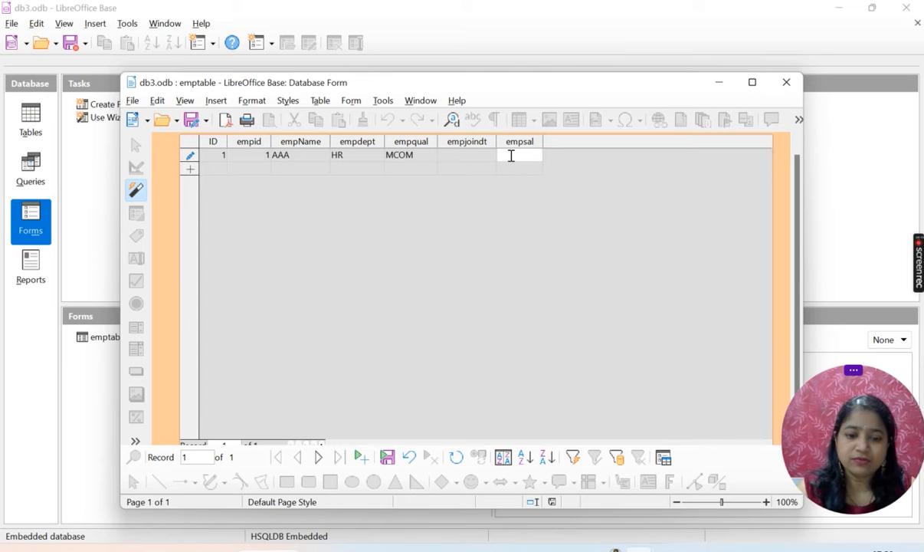
pyautogui.write('500')
pyautogui.write('00')
pyautogui.press('Down')
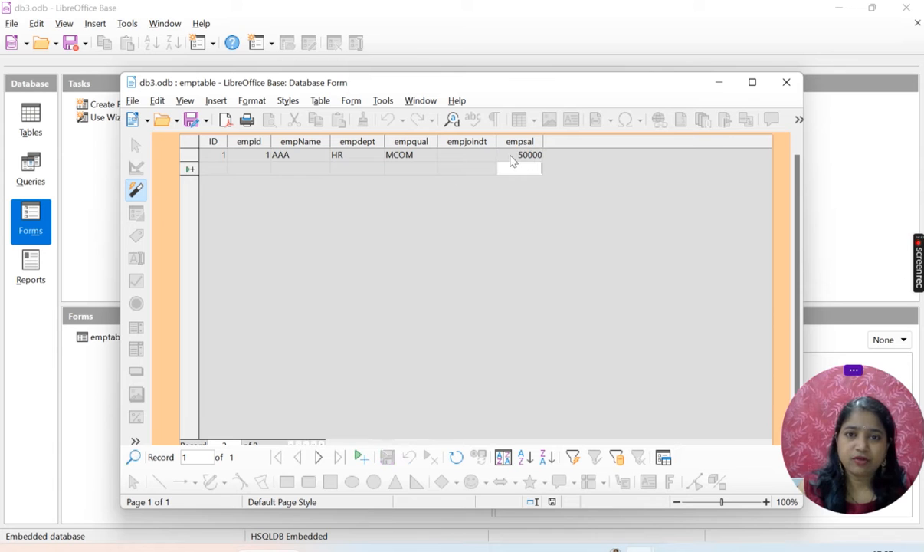
# Start the second record in the form with ID 2, empid 2 and empName BBB
pyautogui.press('Left')
pyautogui.press('Left')
pyautogui.press('Left')
pyautogui.press('Left')
pyautogui.press('Left')
pyautogui.press('Left')
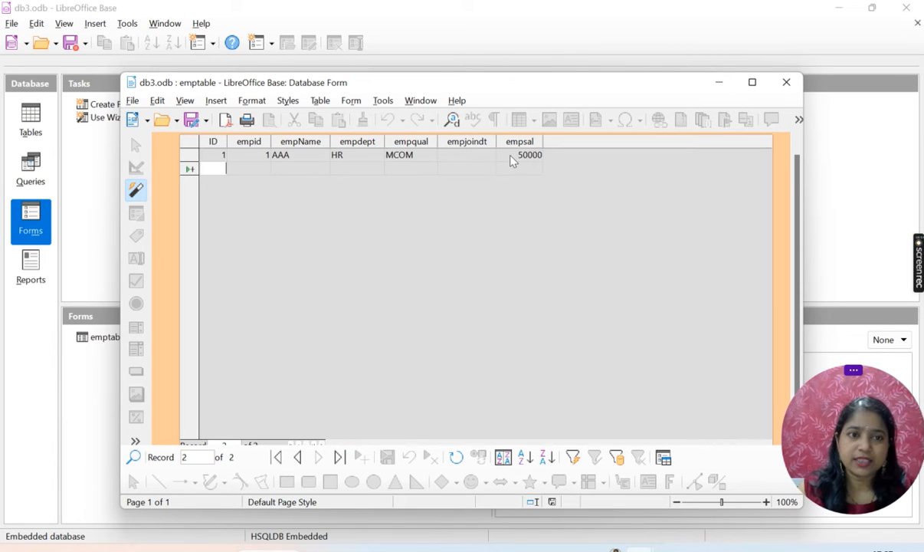
pyautogui.write('2')
pyautogui.press('Tab')
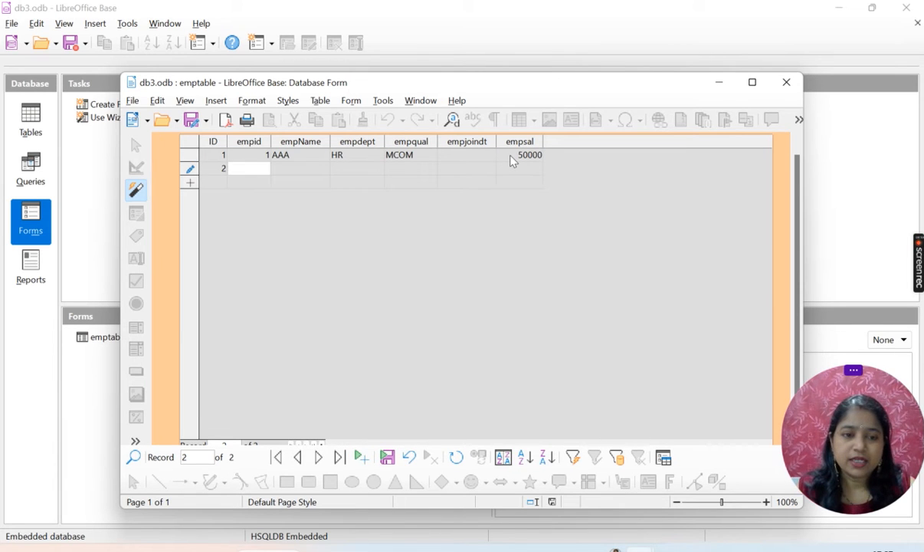
pyautogui.write('2')
pyautogui.press('Tab')
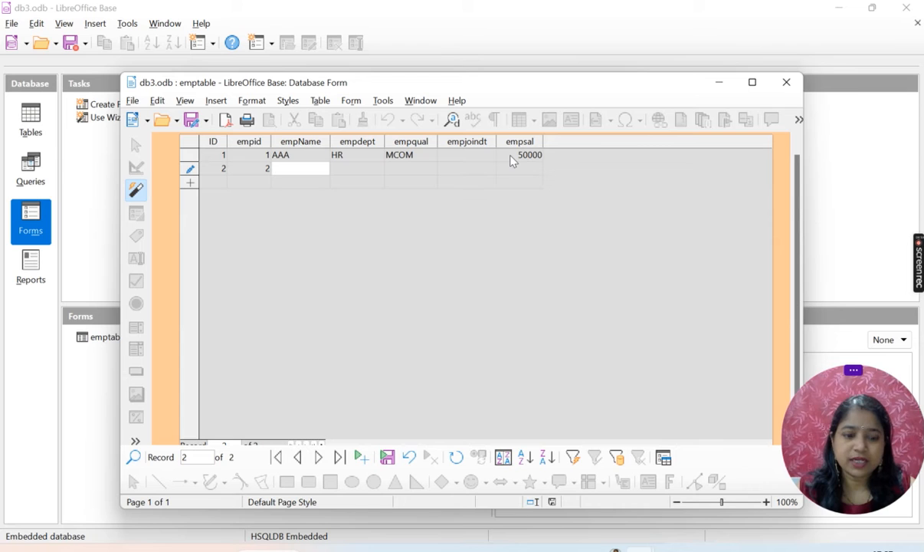
pyautogui.write('BBB')
pyautogui.press('Tab')
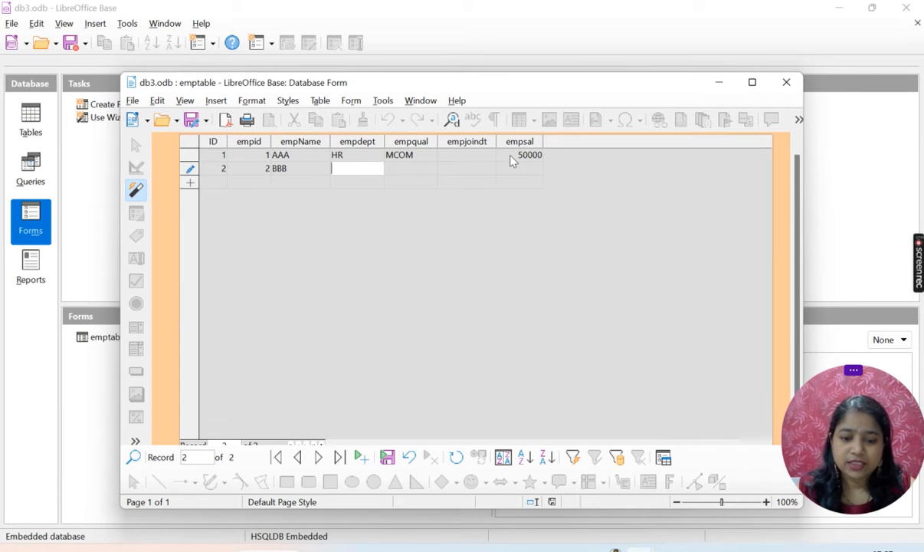
# Complete the second record with empdept HR, empqual MCOM and empsal 45000, leaving empjoindt blank
pyautogui.write('HR')
pyautogui.press('Tab')
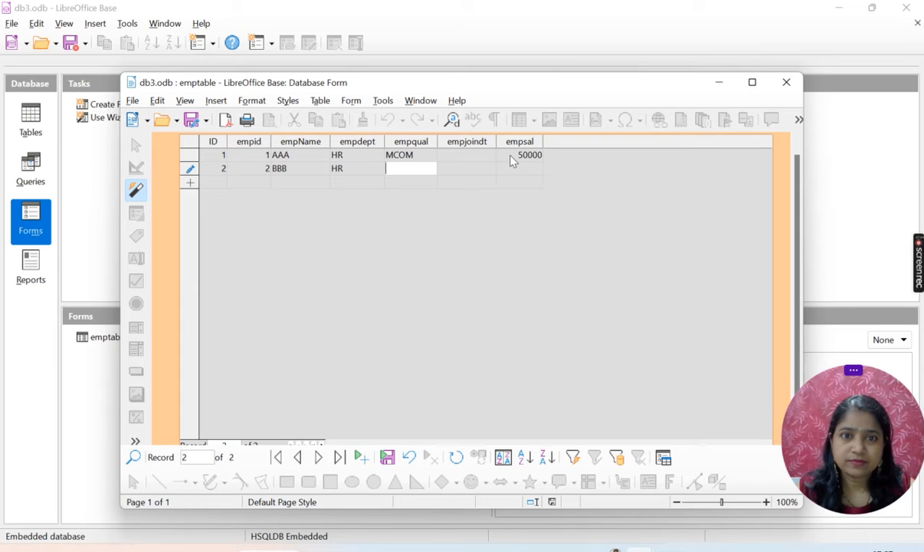
pyautogui.write('MCOM')
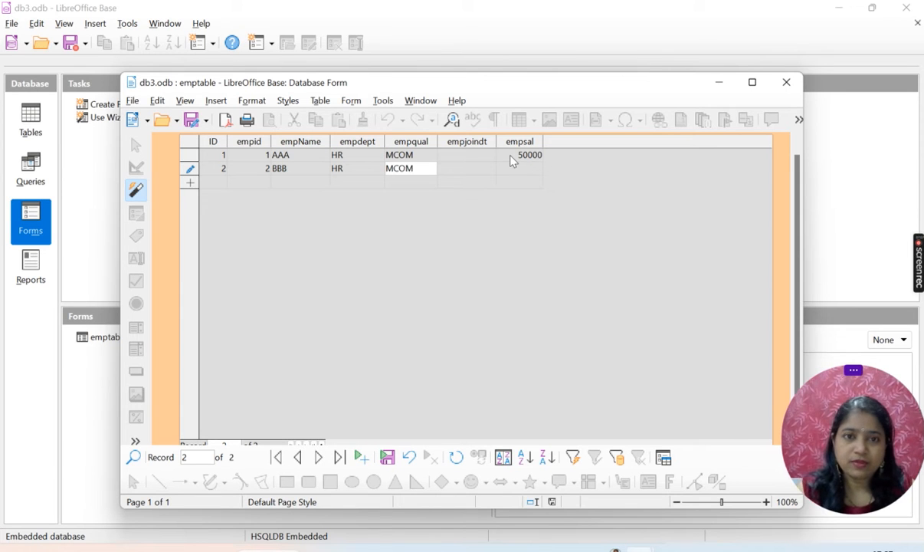
pyautogui.press('Tab')
pyautogui.press('Tab')
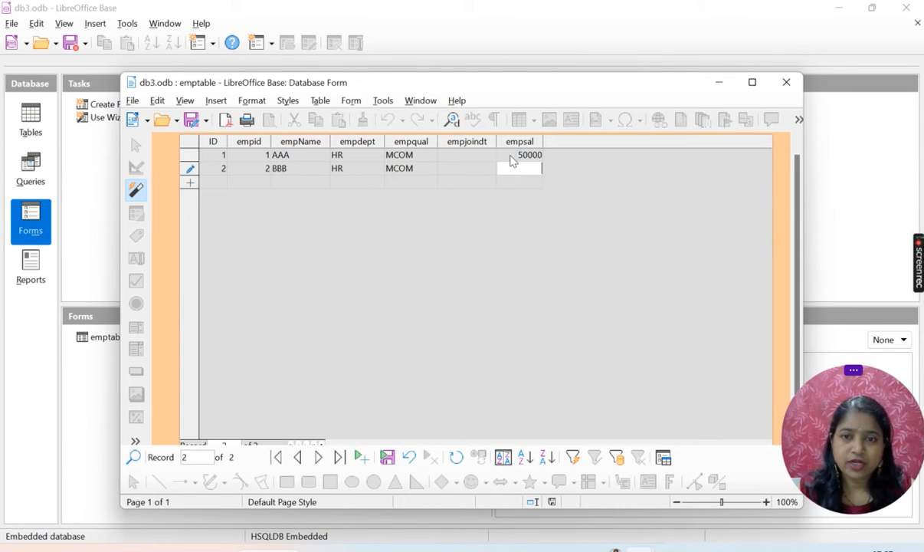
pyautogui.write('45000')
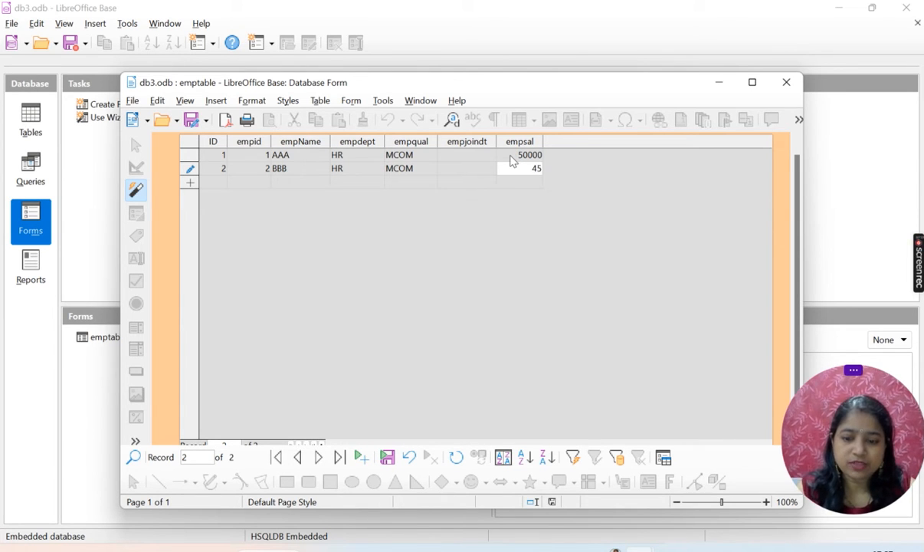
# Start the third record with ID 3, empid 3 and empName CCC
pyautogui.press('Down')
pyautogui.press('Left')
pyautogui.press('Left')
pyautogui.press('Left')
pyautogui.press('Left')
pyautogui.press('Left')
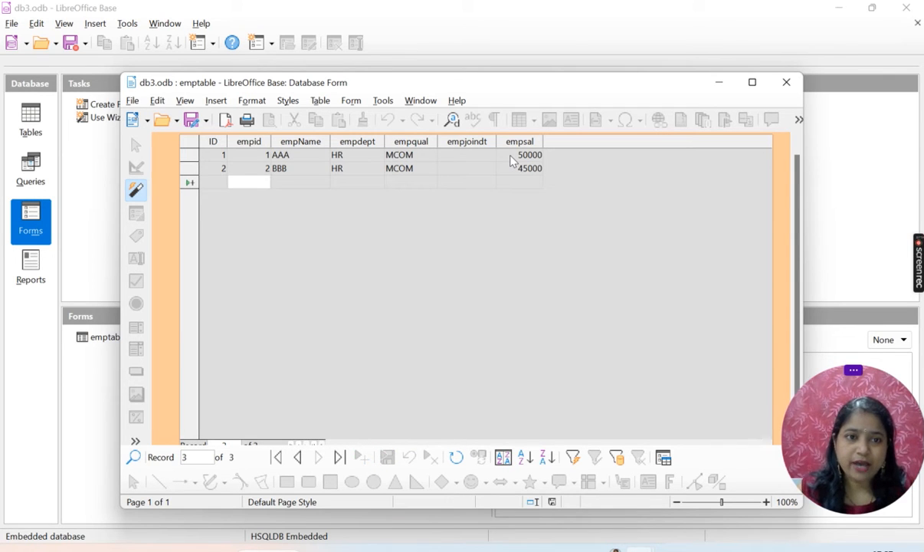
pyautogui.press('Left')
pyautogui.write('3')
pyautogui.press('Tab')
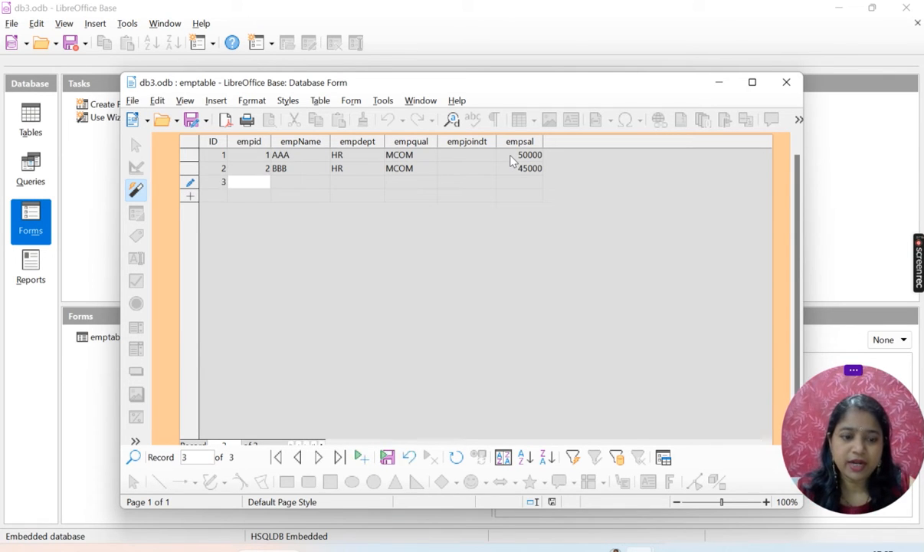
pyautogui.write('3')
pyautogui.press('Tab')
pyautogui.write('CCC')
pyautogui.press('Tab')
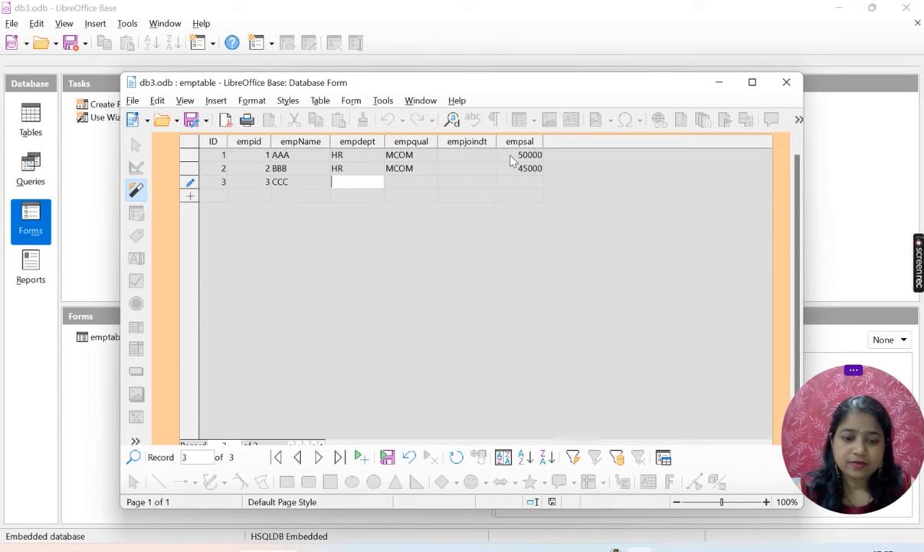
# Complete the third record with empdept FINANCE, empqual BCOM and empsal 30000, leaving empjoindt blank
pyautogui.write('FINA')
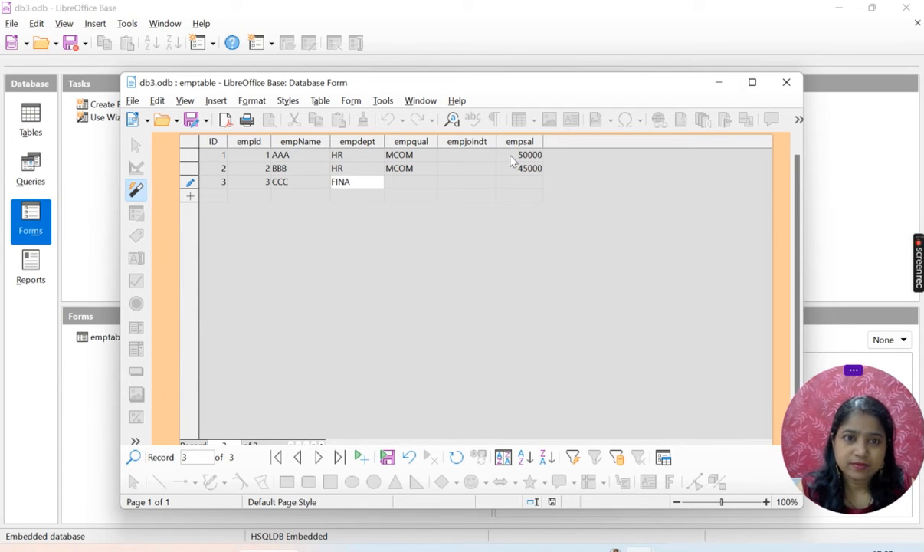
pyautogui.write('NCE')
pyautogui.press('Tab')
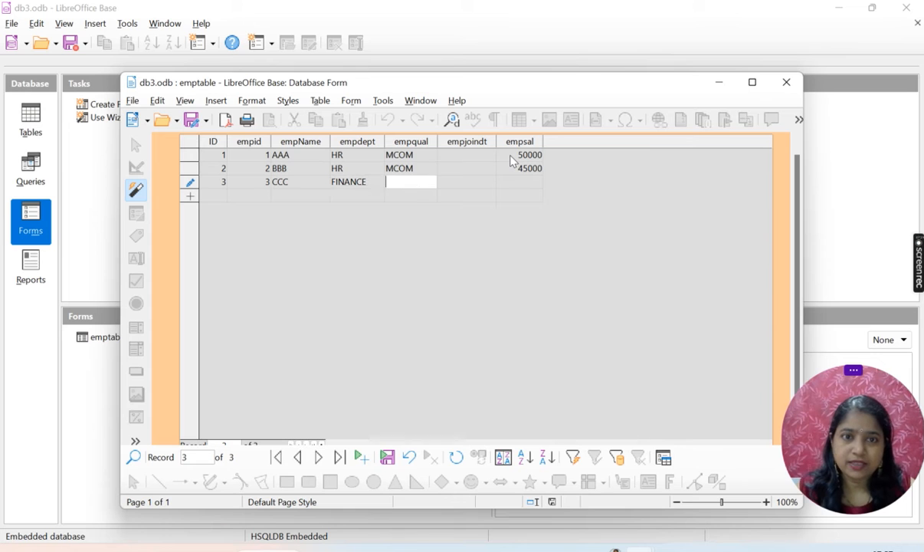
pyautogui.write('BCOM')
pyautogui.press('Tab')
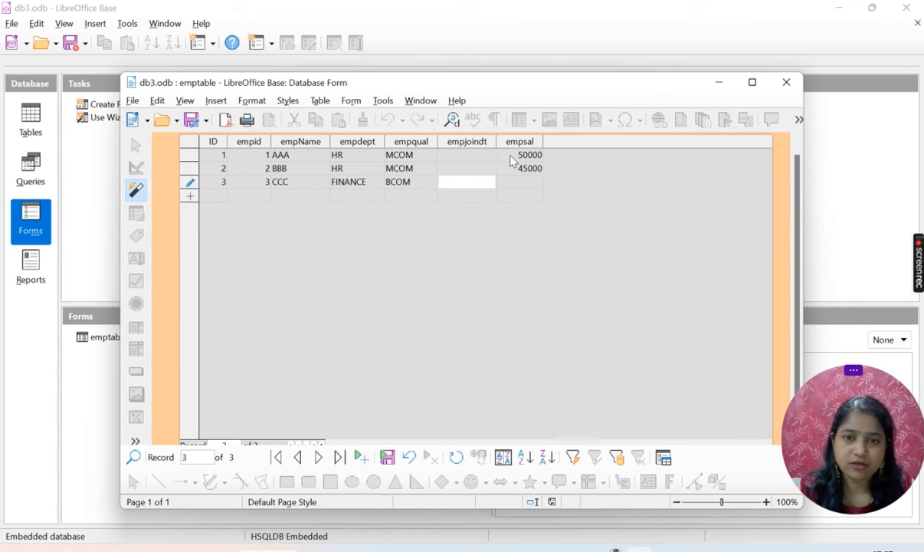
pyautogui.press('Tab')
pyautogui.write('30000')
# Start the fourth record with ID 4, empid 4 and empName DDD
pyautogui.press('Tab')
pyautogui.hotkey('shift', 'Tab')
pyautogui.hotkey('shift', 'Tab')
pyautogui.hotkey('shift', 'Tab')
pyautogui.hotkey('shift', 'Tab')
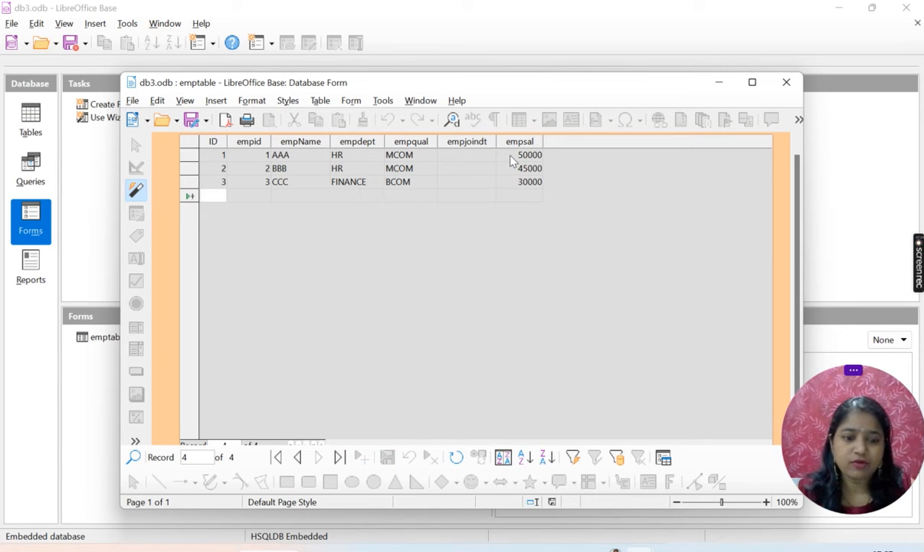
pyautogui.press('Tab')
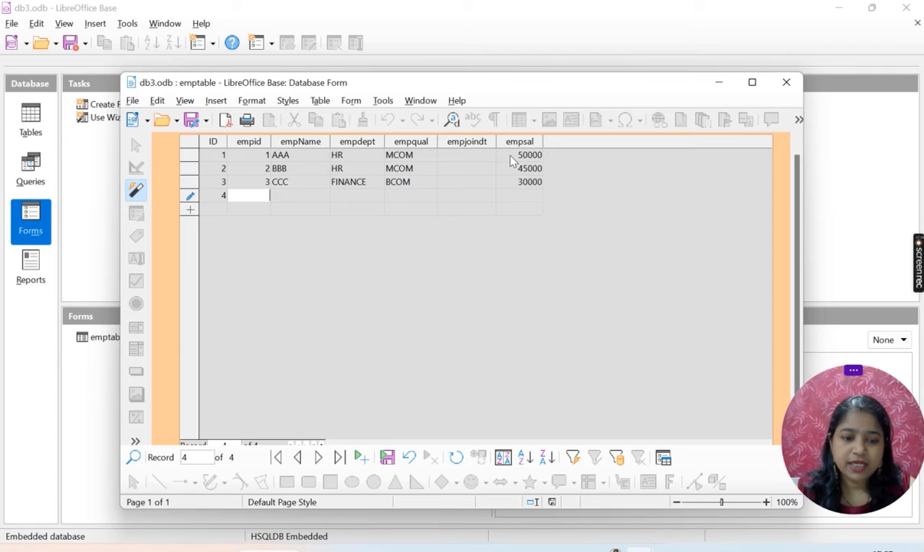
pyautogui.press('Tab')
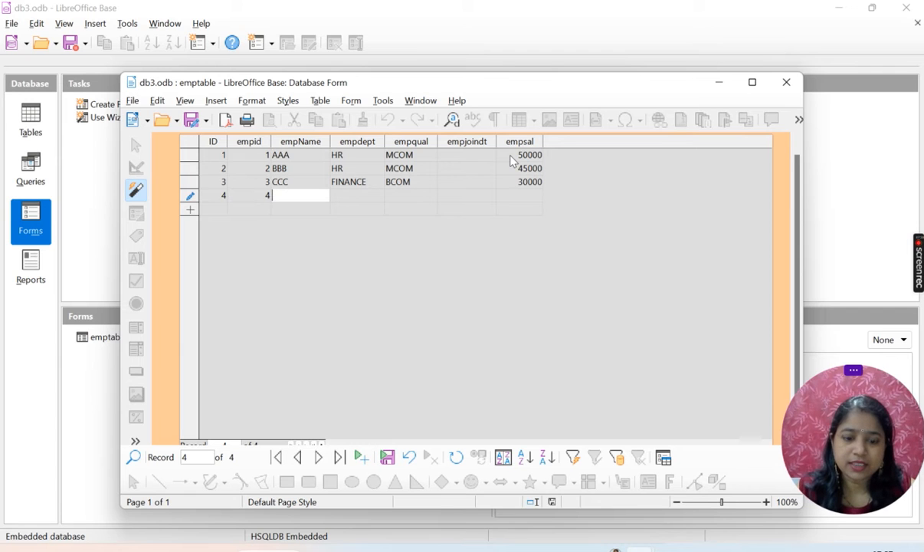
pyautogui.write('DDD')
pyautogui.press('Tab')
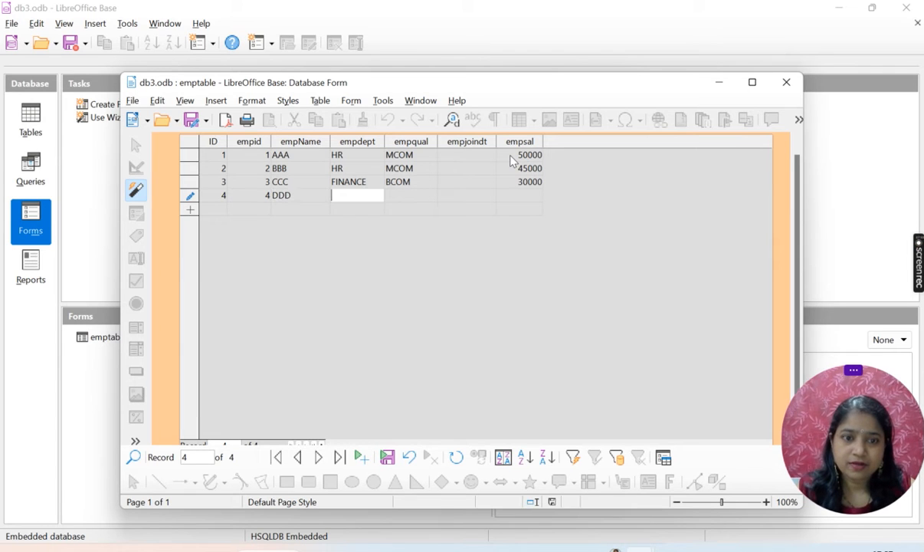
# Complete the fourth record with empdept FINANCE, empqual MCOM and empsal 45000, leaving empjoindt blank
pyautogui.write('FINANCE')
pyautogui.press('Tab')
pyautogui.write('MCOM')
pyautogui.press('Tab')
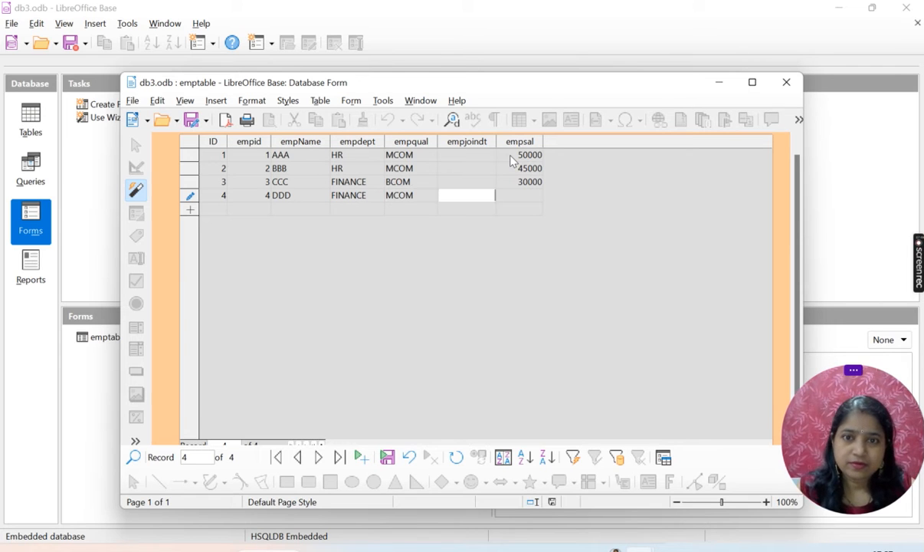
pyautogui.press('Tab')
pyautogui.write('45000')
# Start the fifth record with ID 5, empid 5 and empName EEE
pyautogui.press('Tab')
pyautogui.hotkey('shift', 'Tab')
pyautogui.hotkey('shift', 'Tab')
pyautogui.hotkey('shift', 'Tab')
pyautogui.hotkey('shift', 'Tab')
pyautogui.hotkey('shift', 'Tab')
pyautogui.write('5')
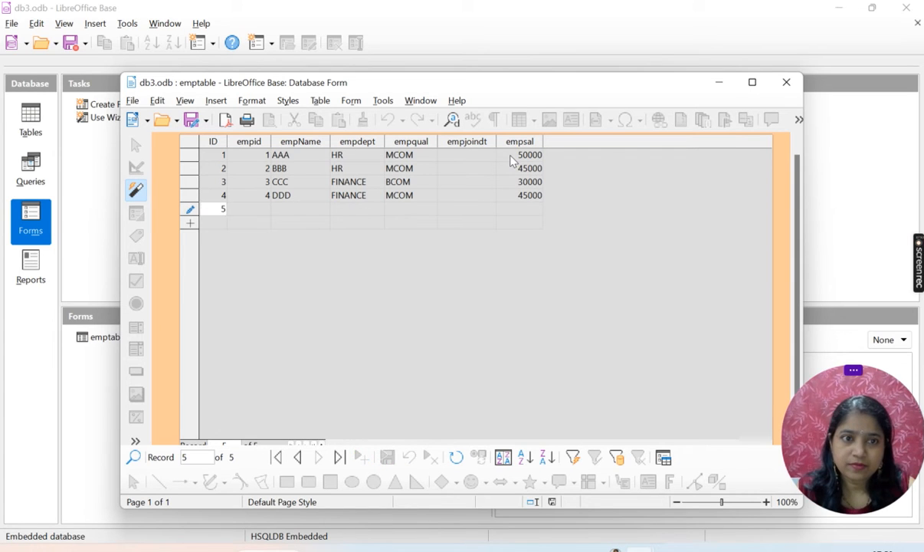
pyautogui.press('Tab')
pyautogui.write('5')
pyautogui.press('Tab')
pyautogui.write('EEE')
pyautogui.press('Tab')
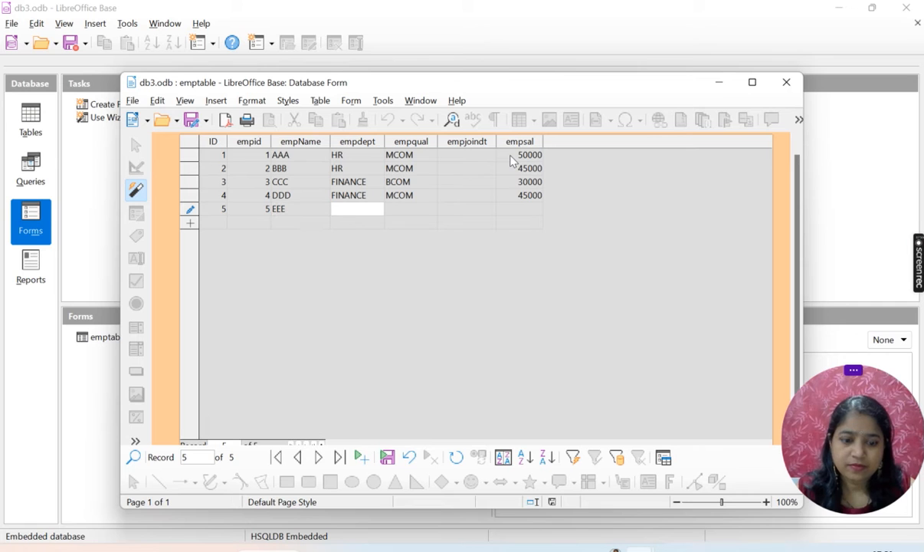
# Complete the fifth record with empdept HR, empqual BCOM and empsal 35000, leaving empjoindt blank
pyautogui.write('HR')
pyautogui.press('Tab')
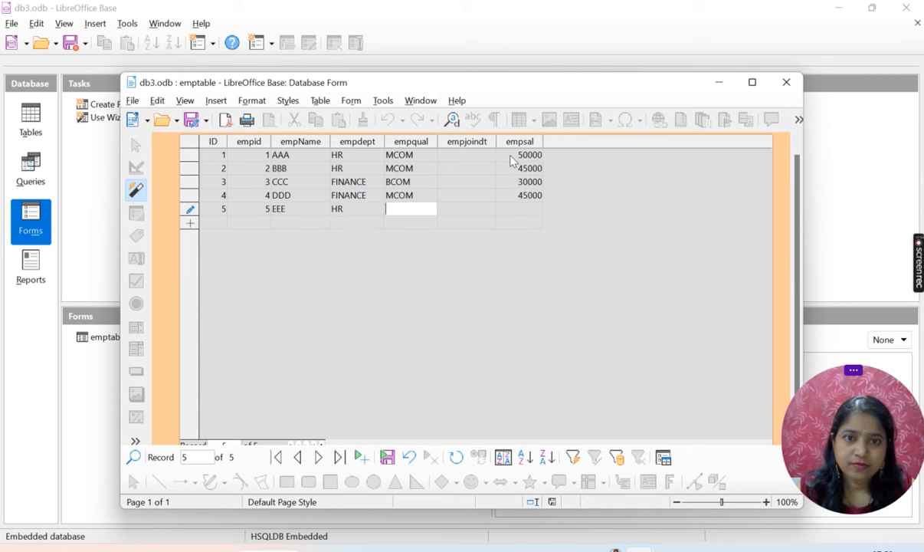
pyautogui.write('BCOM')
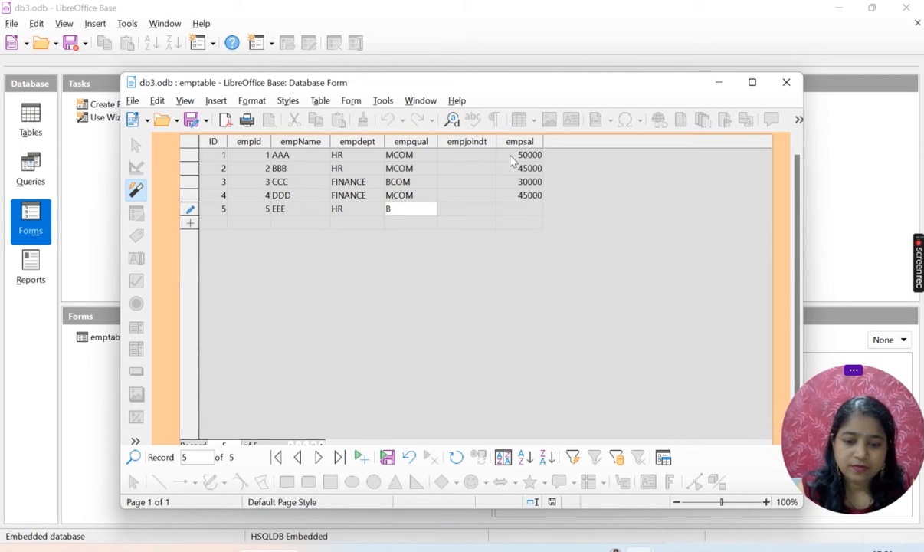
pyautogui.press('Tab')
pyautogui.press('Tab')
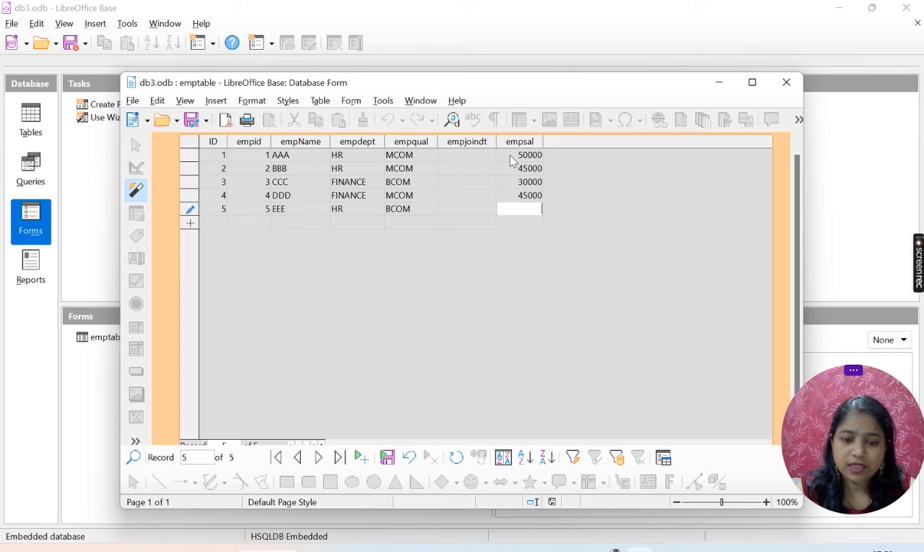
pyautogui.write('35000')
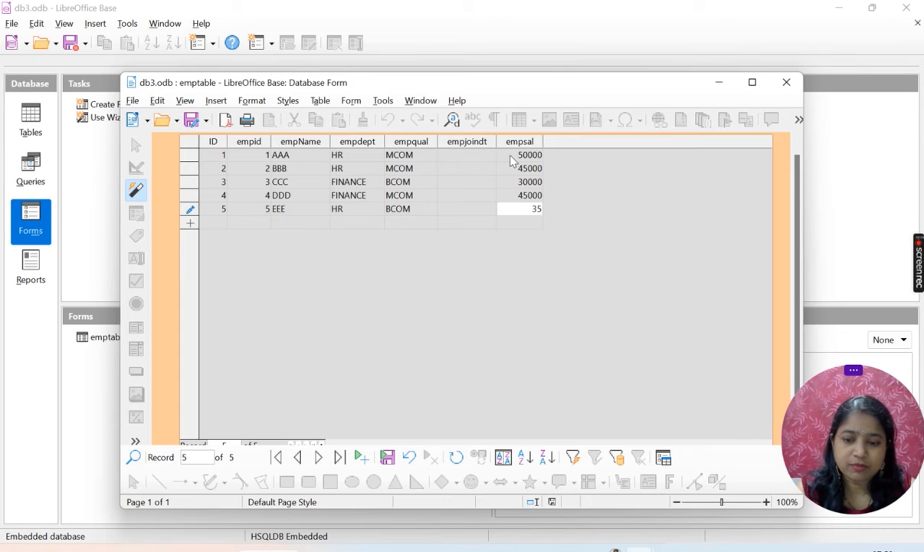
# Add three new records below the fifth one with the IDs 6, 7 and 8
pyautogui.press('Down')
pyautogui.hotkey('shift', 'Tab')
pyautogui.hotkey('shift', 'Tab')
pyautogui.hotkey('shift', 'Tab')
pyautogui.hotkey('shift', 'Tab')
pyautogui.hotkey('shift', 'Tab')
pyautogui.hotkey('shift', 'Tab')
pyautogui.write('6')
pyautogui.press('Down')
pyautogui.write('7')
pyautogui.press('Down')
pyautogui.write('8')
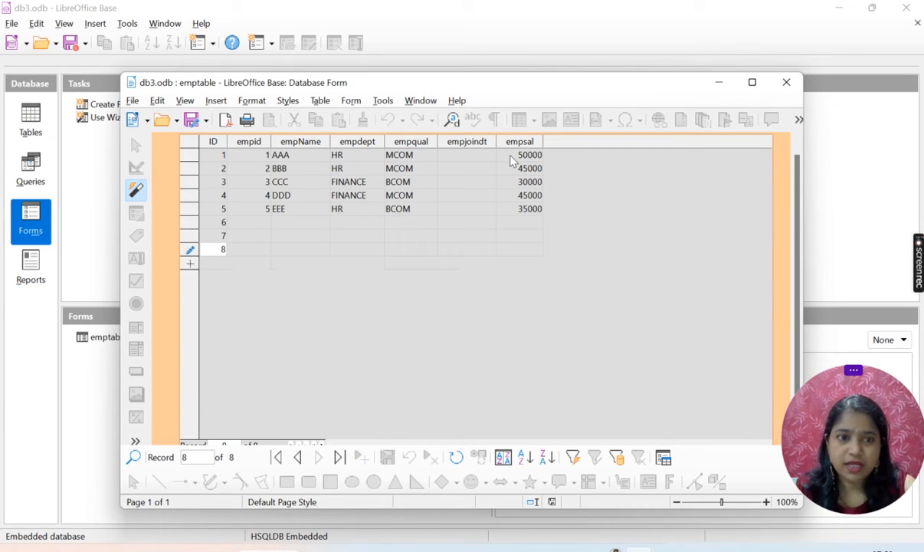
# Fill in empid 6, 7 and 8 for the records with the matching IDs
pyautogui.press('Tab')
pyautogui.press('Up')
pyautogui.press('Up')
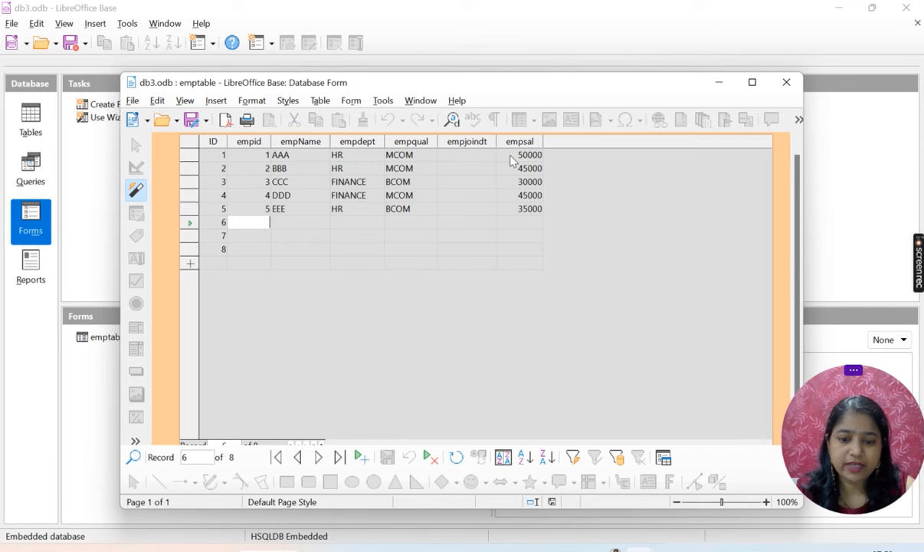
pyautogui.write('6')
pyautogui.press('Down')
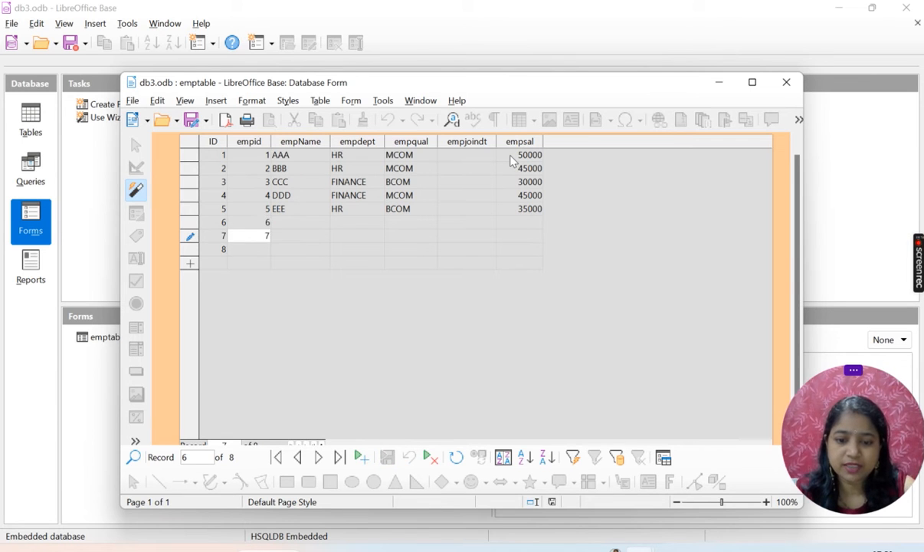
pyautogui.write('7')
pyautogui.press('Down')
pyautogui.write('8')
# Enter the empName values FFF, GGG and HHH for records 6, 7 and 8
pyautogui.press('Tab')
pyautogui.press('Up')
pyautogui.press('Up')
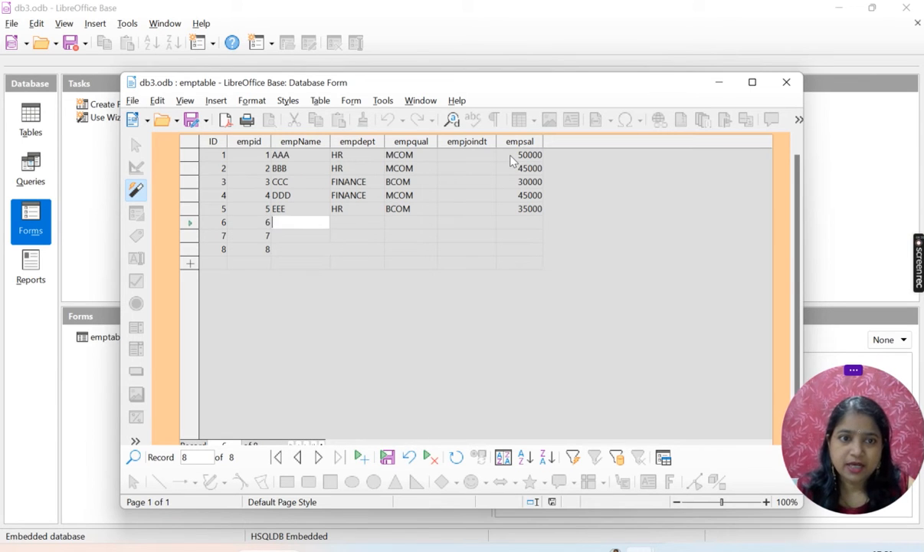
pyautogui.write('FFF')
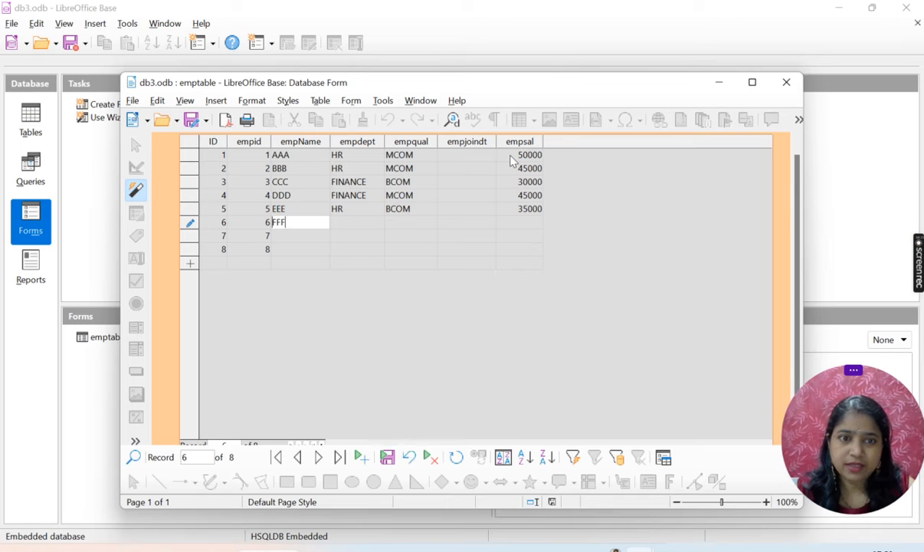
pyautogui.press('Down')
pyautogui.write('F')
pyautogui.press('BackSpace')
pyautogui.write('GGG')
pyautogui.press('Down')
pyautogui.write('HHH')
# Enter MARKETING as the empdept for records 6, 7 and 8
pyautogui.press('Tab')
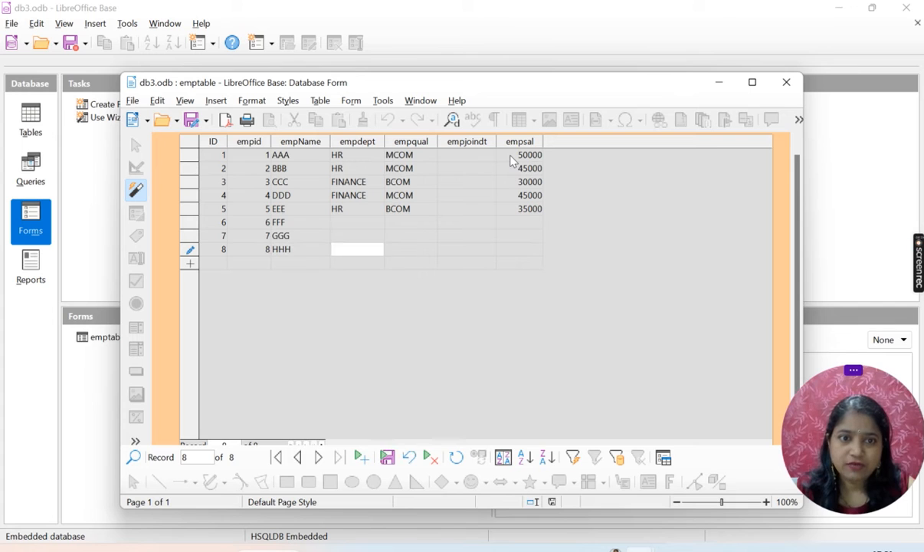
pyautogui.press('Up')
pyautogui.press('Up')
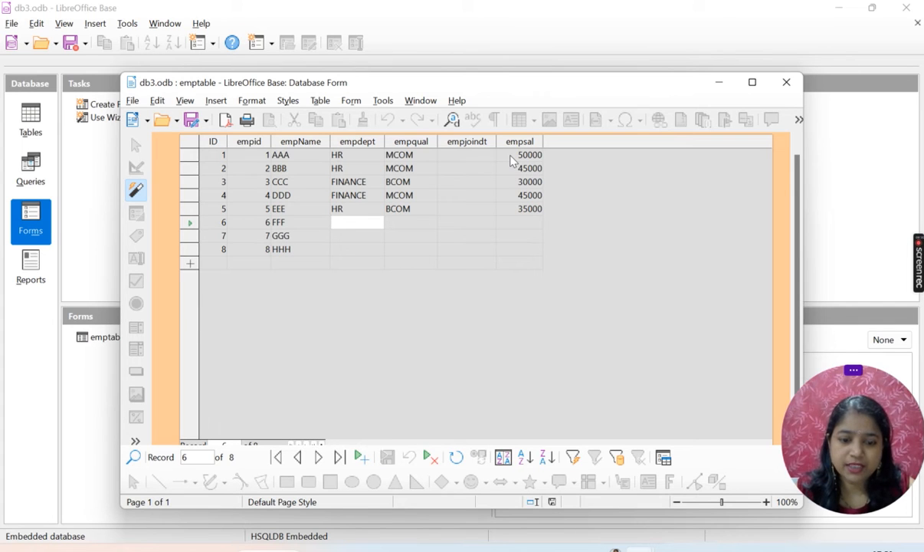
pyautogui.write('M')
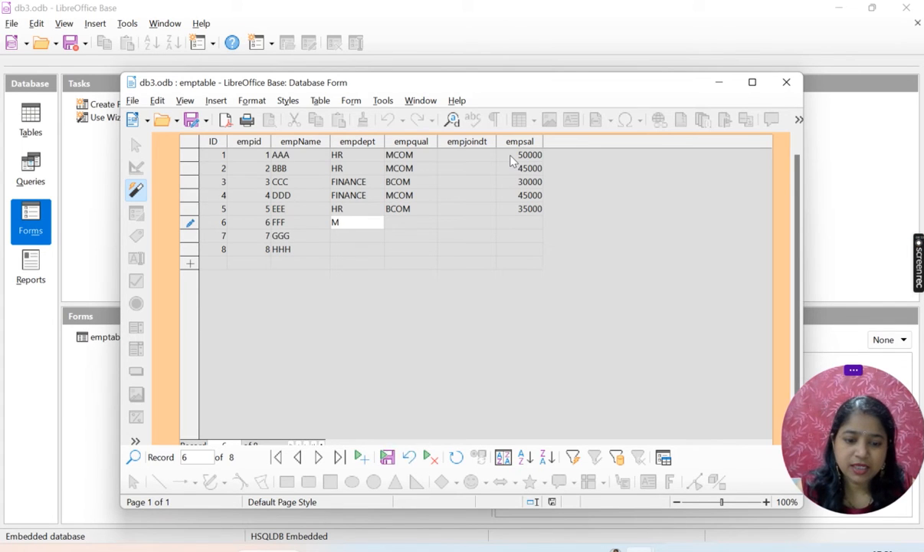
pyautogui.write('ARKETING')
pyautogui.press('Down')
pyautogui.write('M')
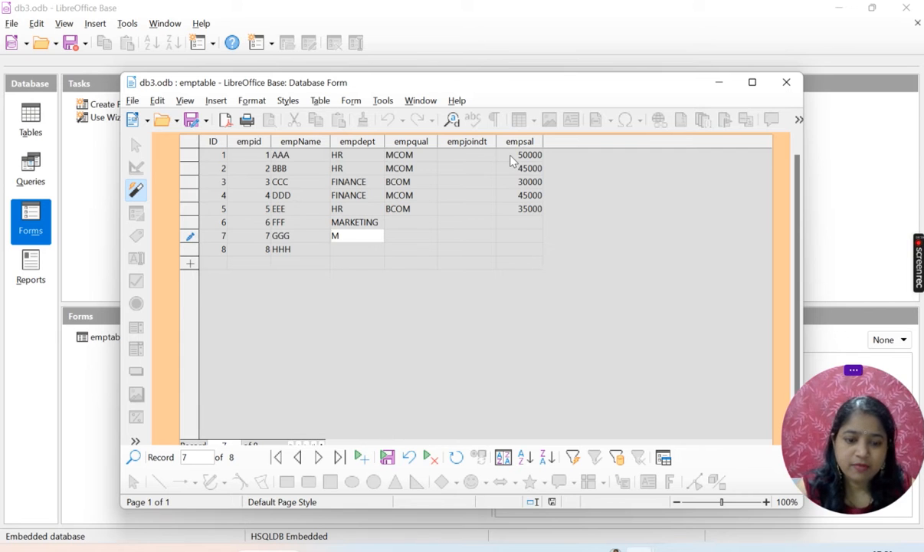
pyautogui.write('ARKET')
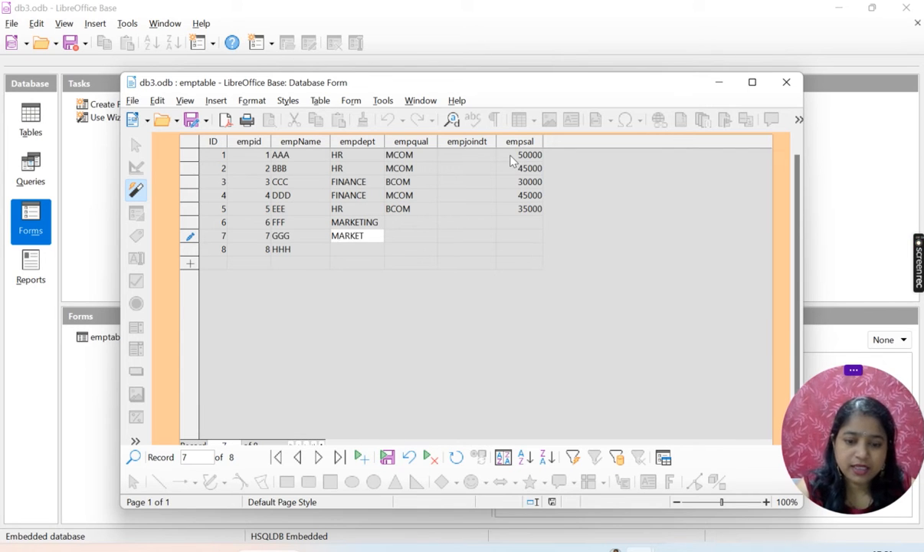
pyautogui.write('ING')
pyautogui.press('Down')
pyautogui.write('MARKETIN')
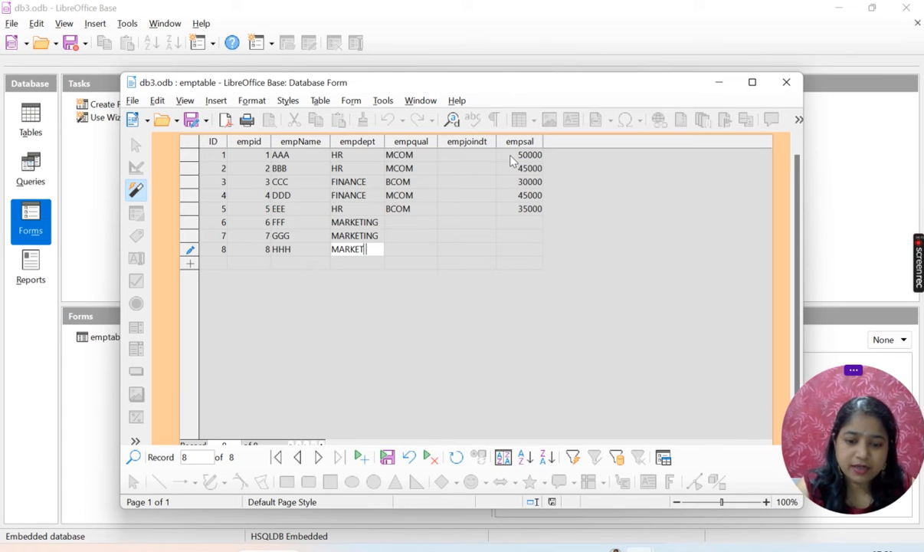
pyautogui.write('G')
# Fill in empqual for records 6, 7 and 8 with BCOM, MCOM and BCOM
pyautogui.press('Tab')
pyautogui.press('Up')
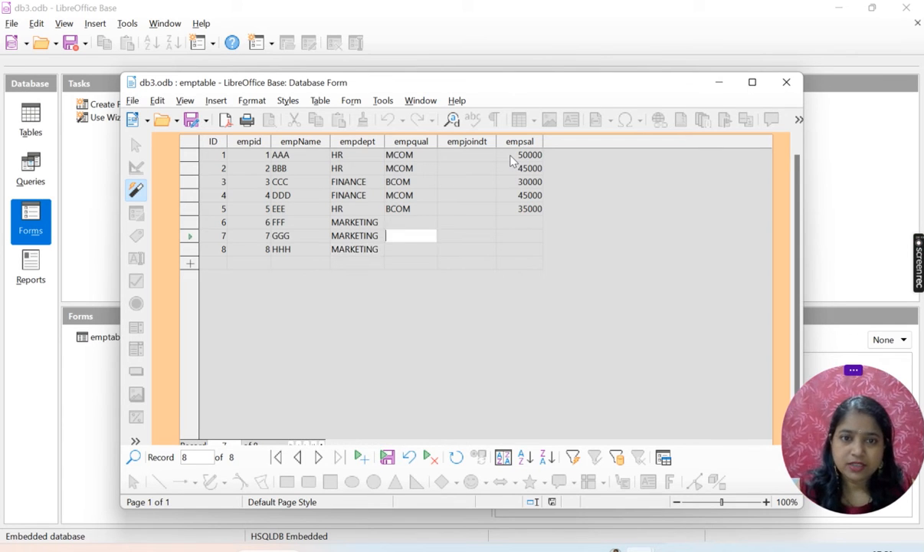
pyautogui.press('Up')
pyautogui.write('B')
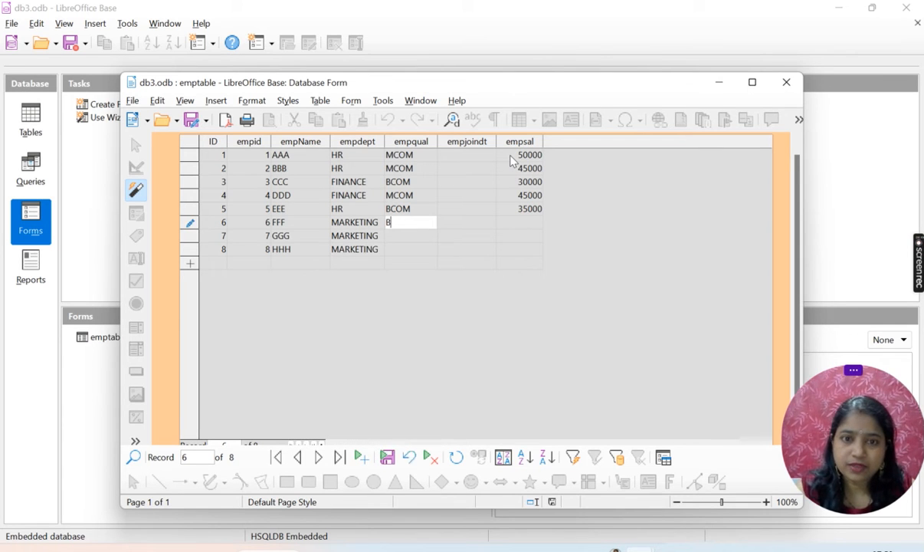
pyautogui.write('COM')
pyautogui.press('Down')
pyautogui.write('MCOM')
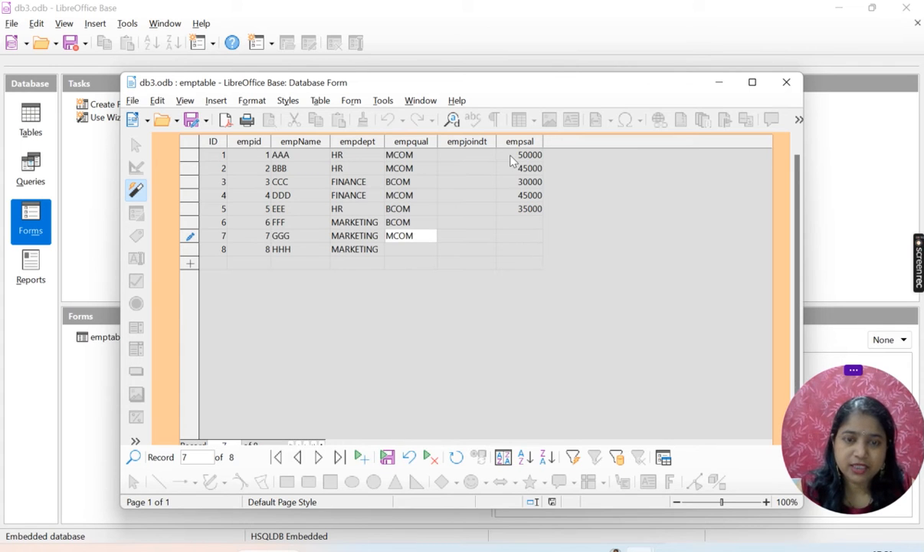
pyautogui.press('Down')
pyautogui.write('BCOM')
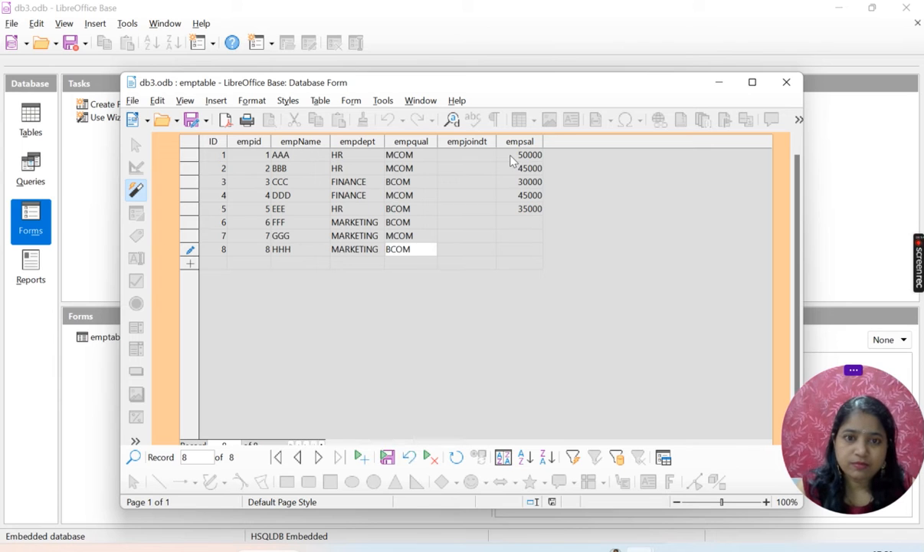
# Enter the empsal values 40000, 45000 and 40000 for records 6, 7 and 8, leaving empjoindt blank
pyautogui.press('Tab')
pyautogui.press('Tab')
pyautogui.press('Up')
pyautogui.press('Up')
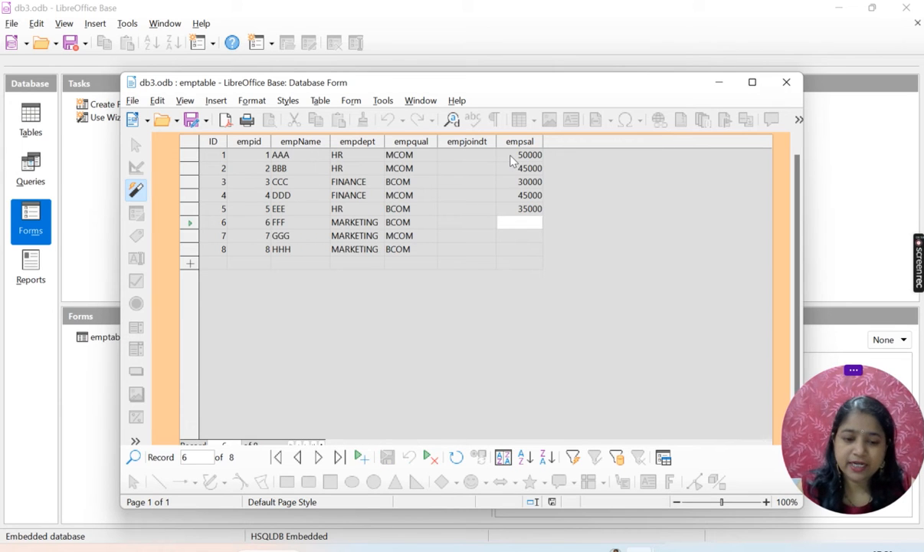
pyautogui.write('4')
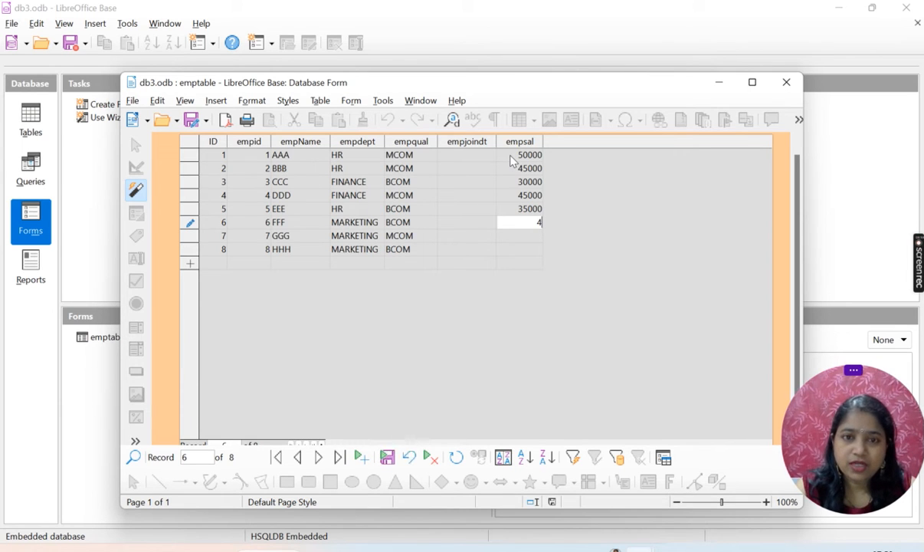
pyautogui.write('0000')
pyautogui.press('Down')
pyautogui.write('45000')
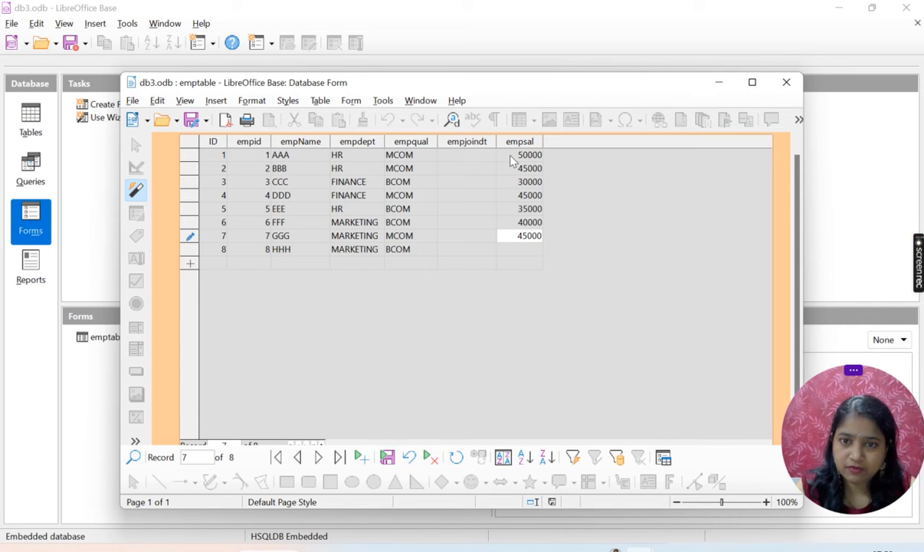
pyautogui.press('Down')
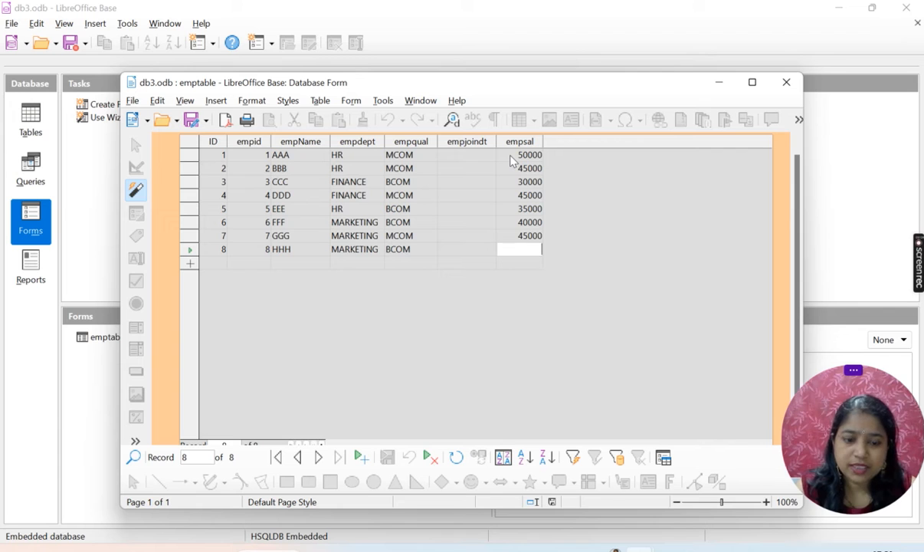
pyautogui.write('40000')
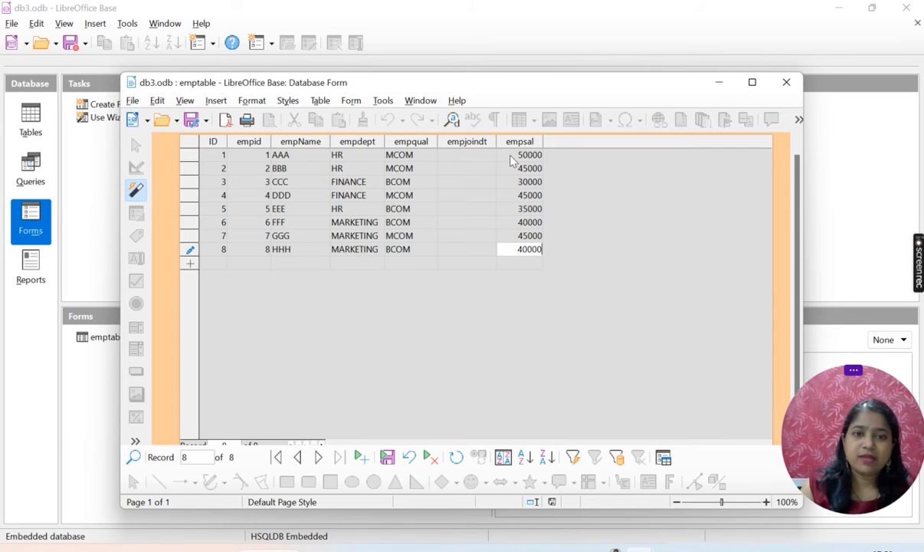
# Close the emptable form and save the pending record changes
pyautogui.click(132, 121)
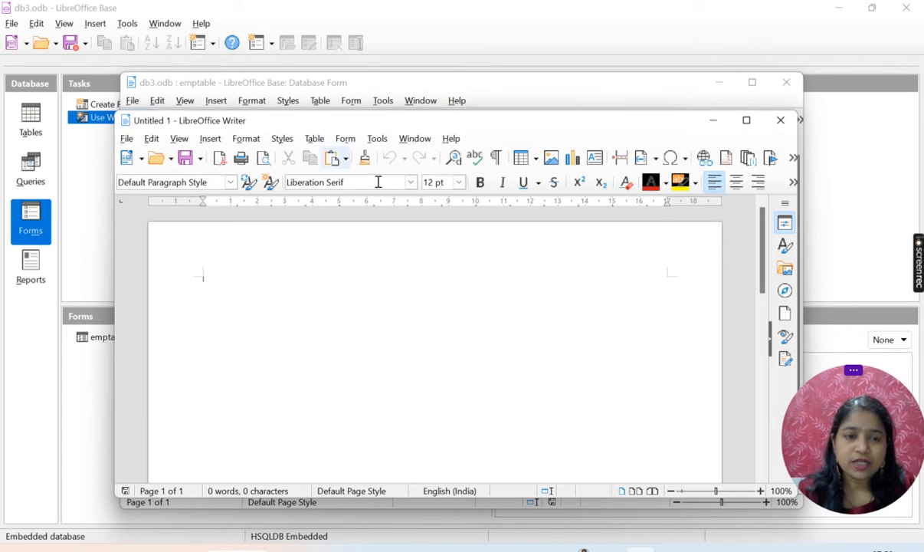
pyautogui.click(780, 119)
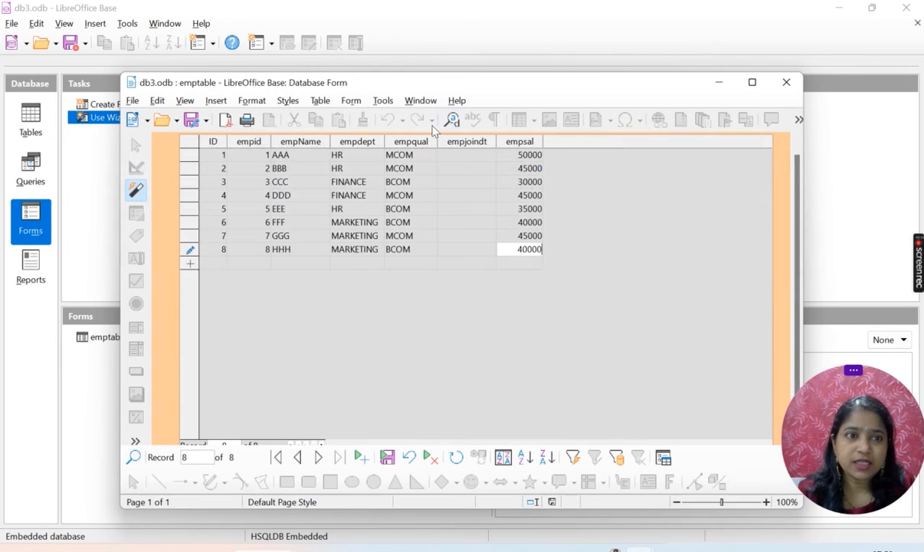
pyautogui.click(193, 124)
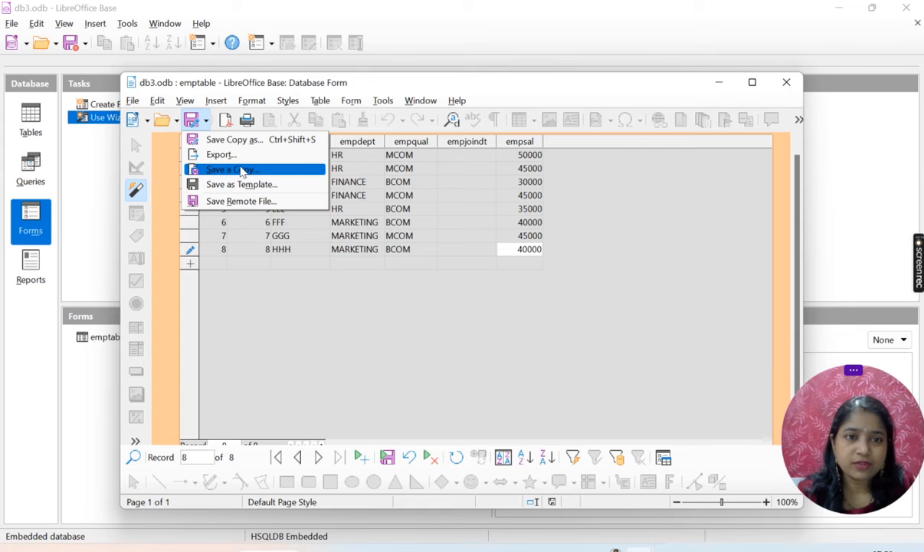
pyautogui.click(787, 84)
pyautogui.click(787, 88)
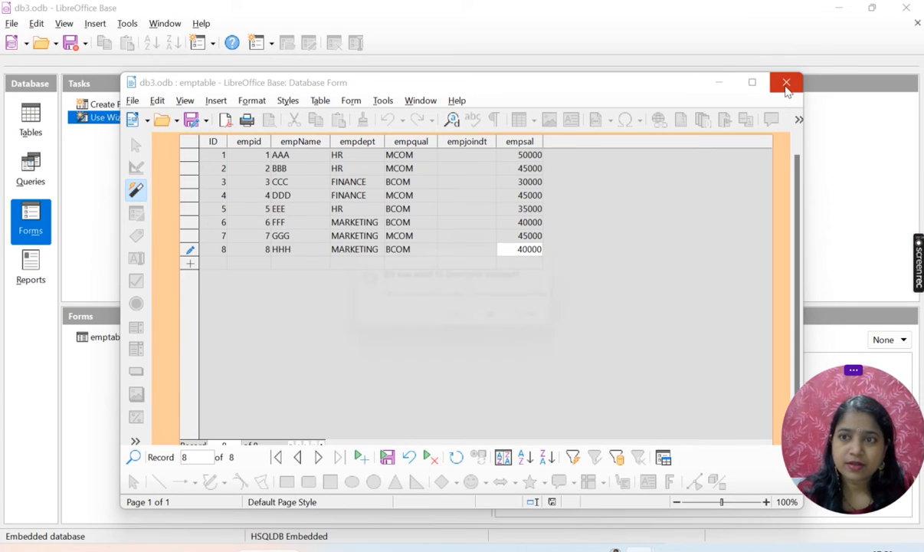
pyautogui.click(464, 322)
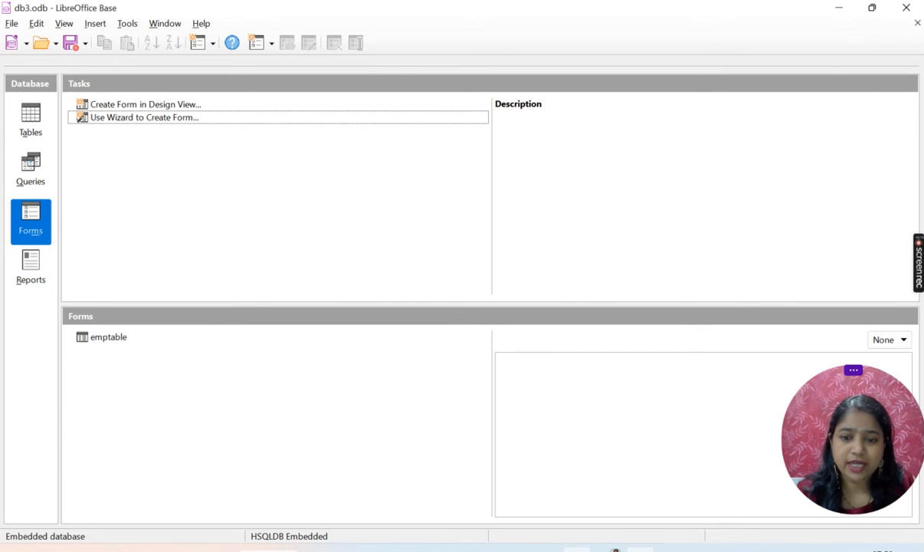
# Check the SOP 2 query requirements in the HSC 12 Commerce SOPs PDF in Acrobat Reader and return to LibreOffice Base
pyautogui.click(564, 548)
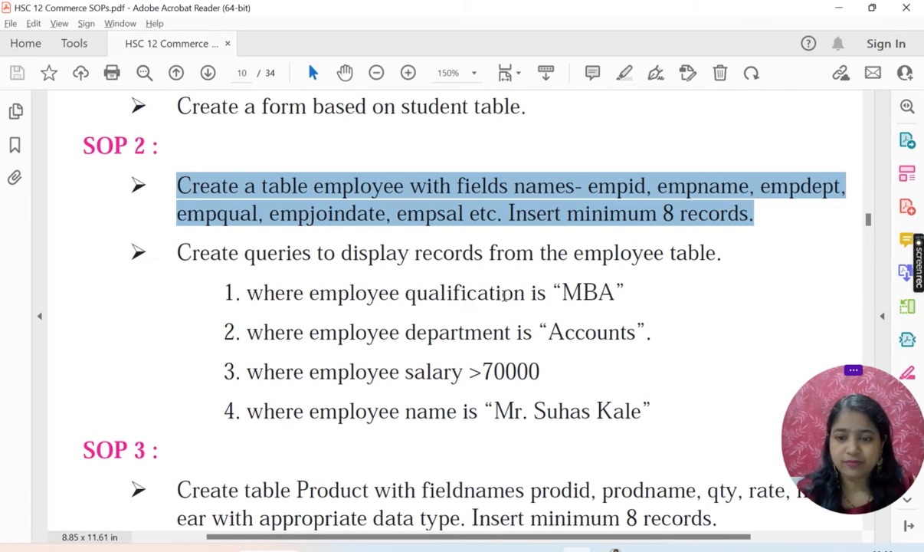
pyautogui.moveTo(616, 548)
pyautogui.click(624, 506)
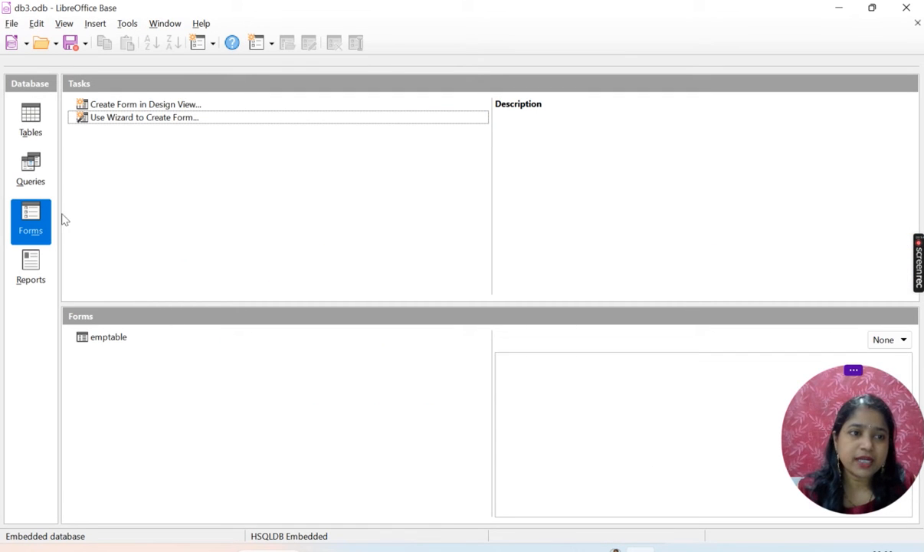
# Create a query in SQL view with the statement "select * from emptable;"
pyautogui.click(37, 172)
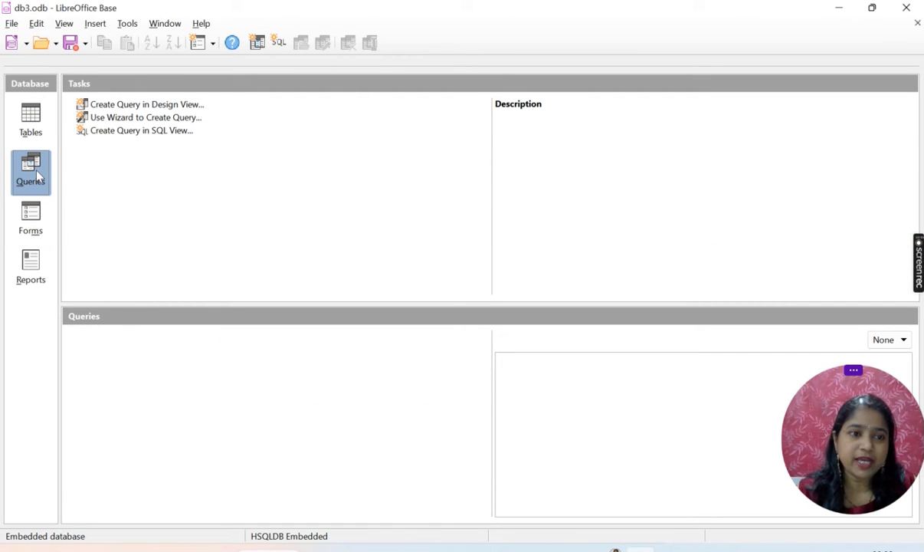
pyautogui.click(161, 133)
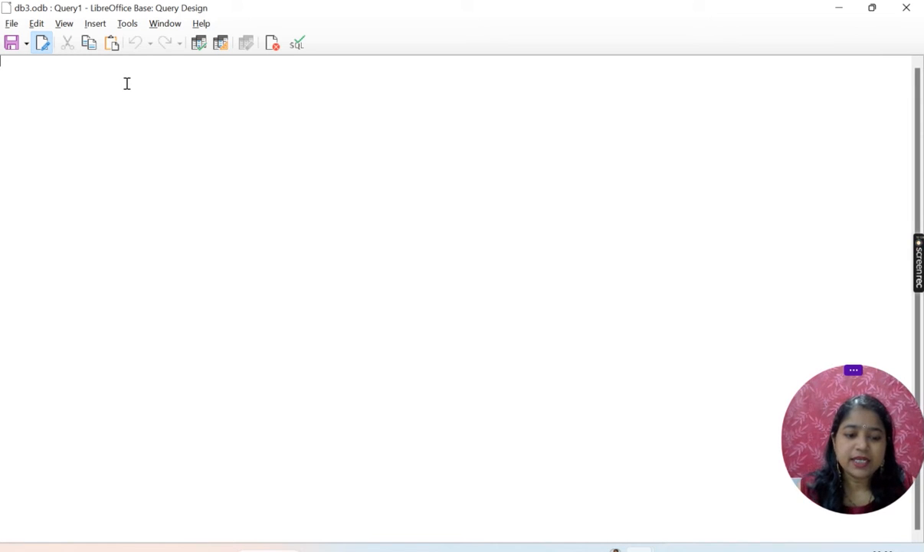
pyautogui.write('selec')
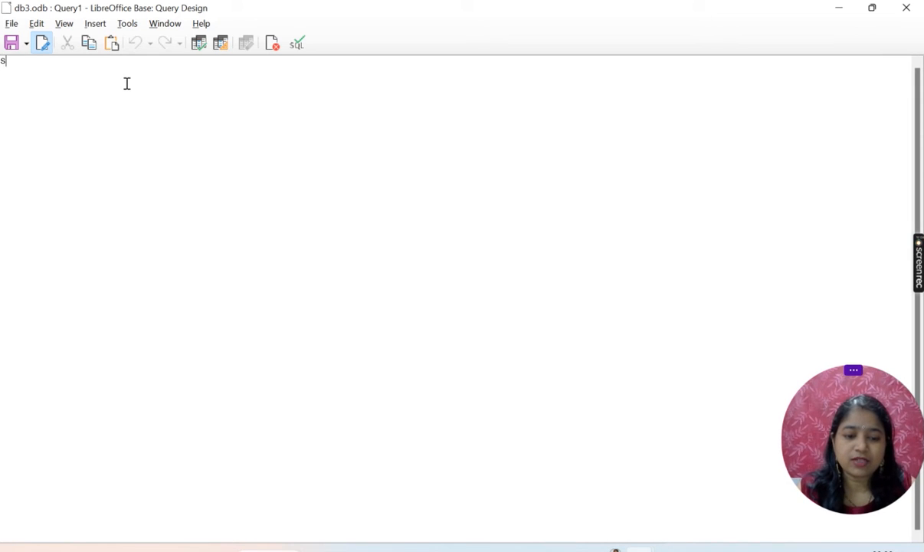
pyautogui.write('*')
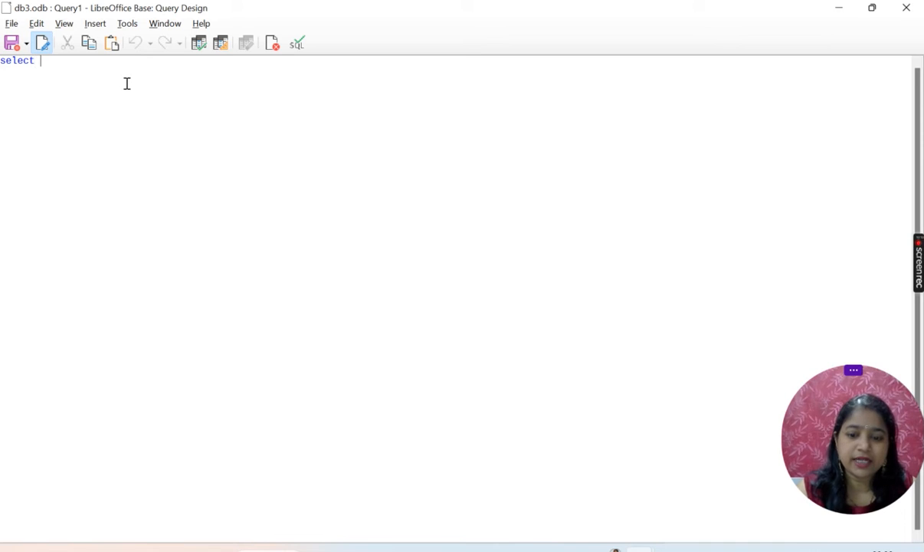
pyautogui.write(' fro')
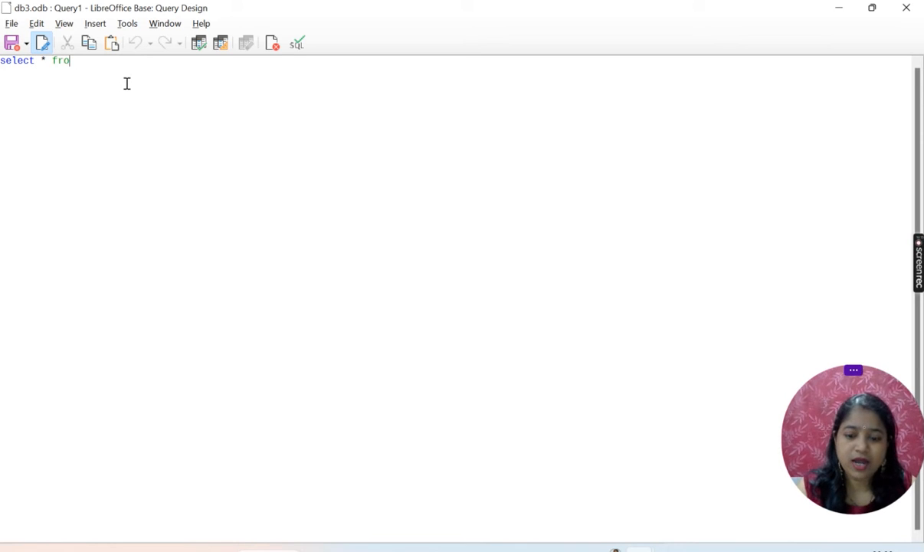
pyautogui.write('m emptable;')
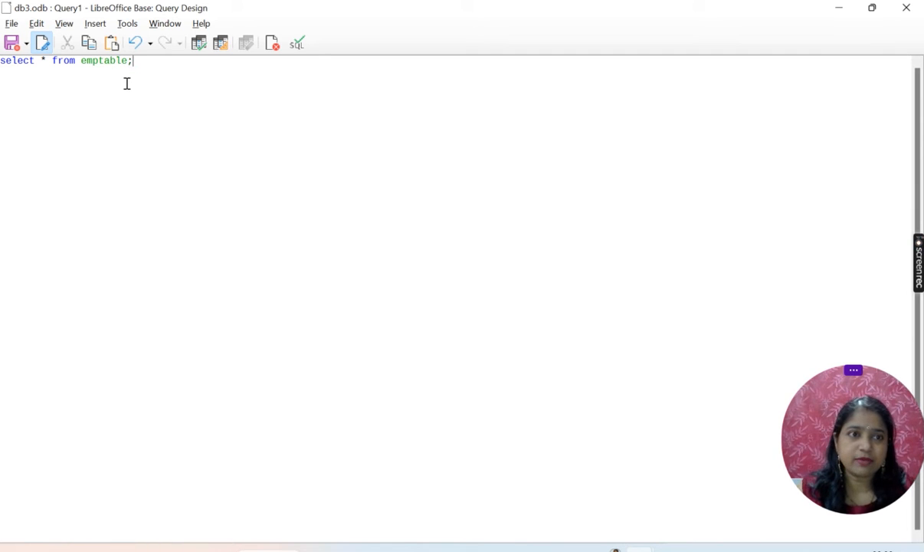
# Save the query as Query1, close its design window and run it to view the employee records
pyautogui.click(13, 43)
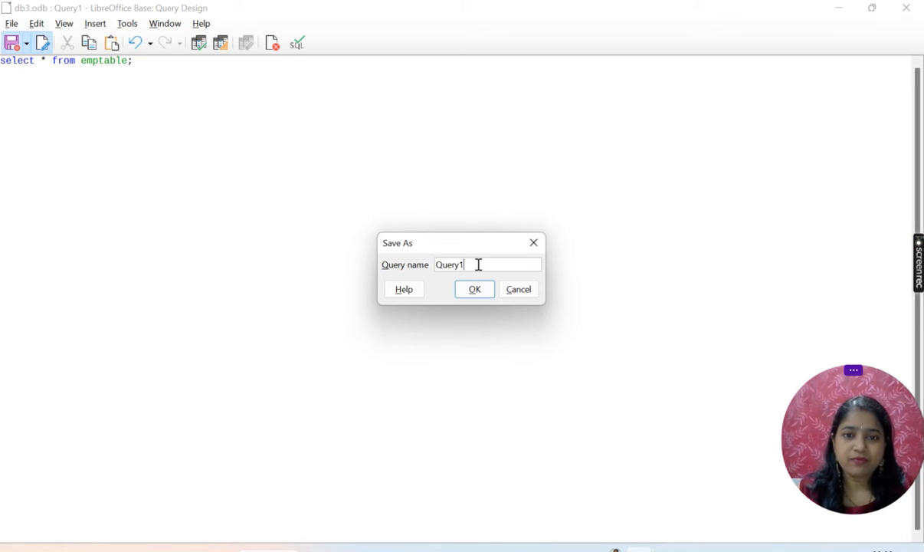
pyautogui.click(479, 289)
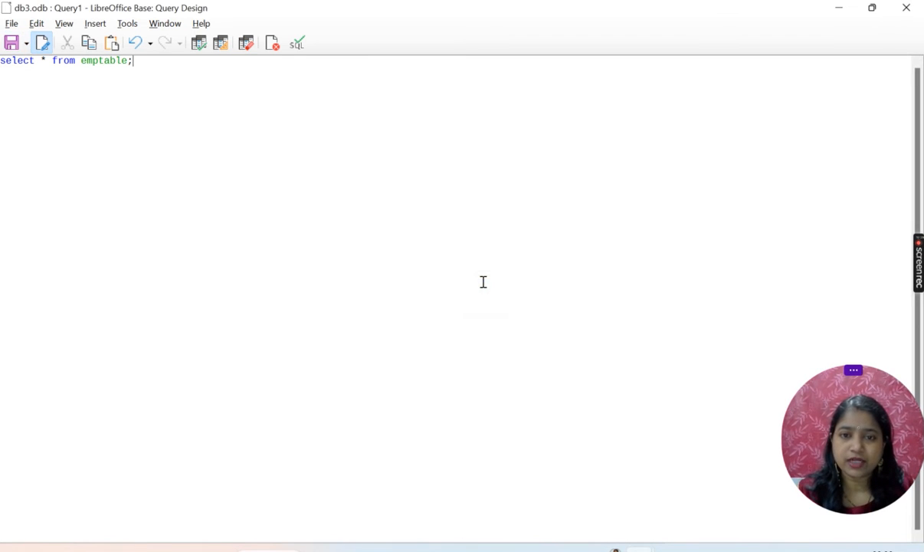
pyautogui.click(907, 8)
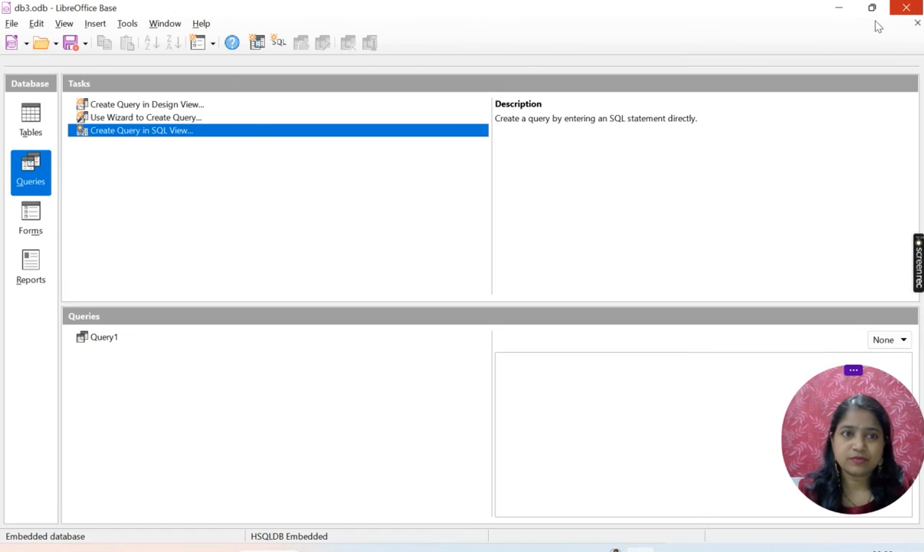
pyautogui.doubleClick(107, 344)
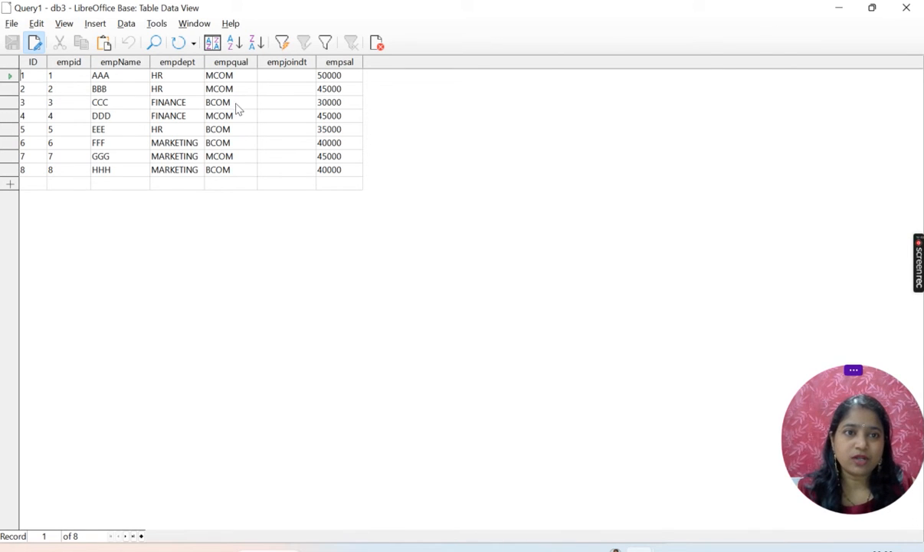
pyautogui.click(911, 7)
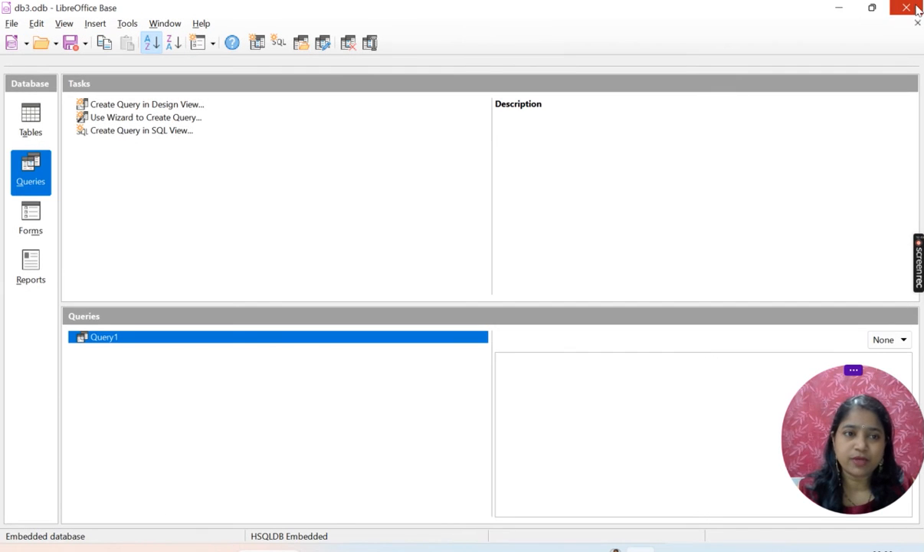
# Create a new query in SQL view with the statement select * from emptable where empqual="BCOM";
pyautogui.click(171, 130)
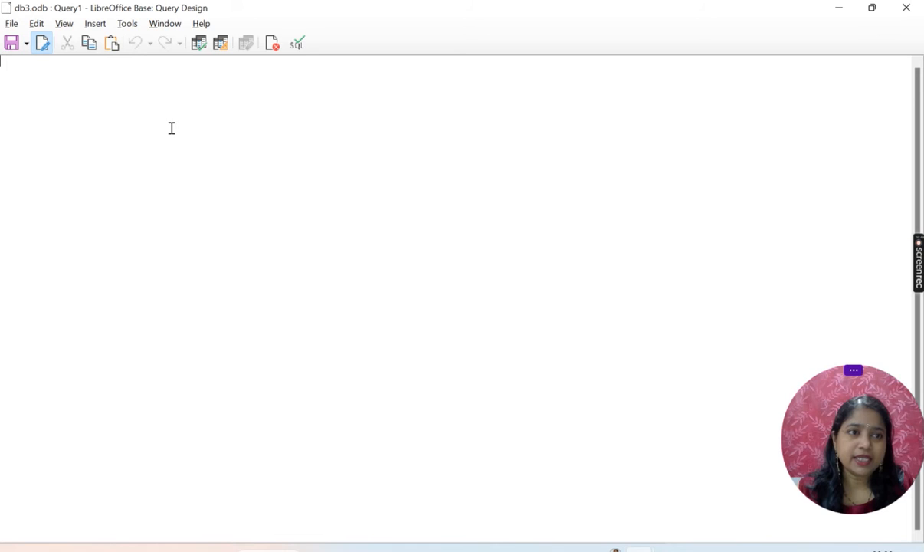
pyautogui.write('sele')
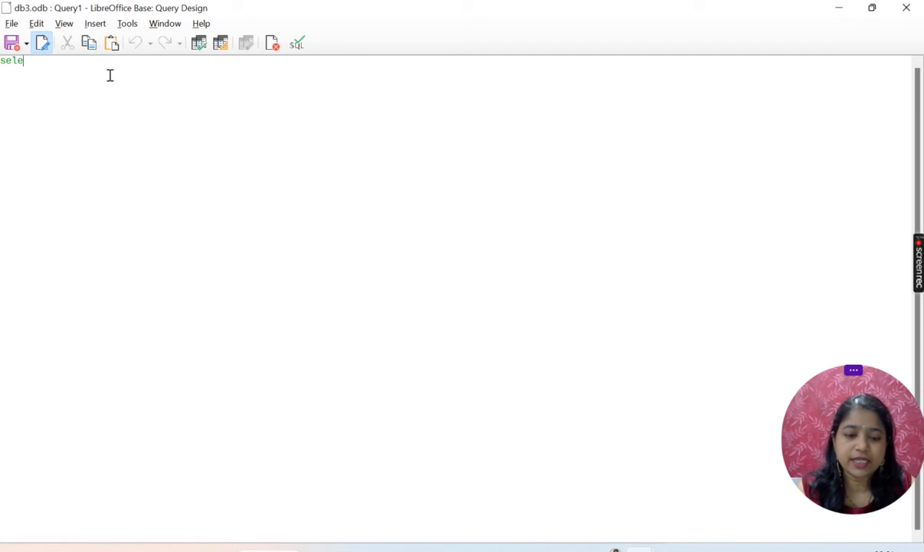
pyautogui.write('ct *f')
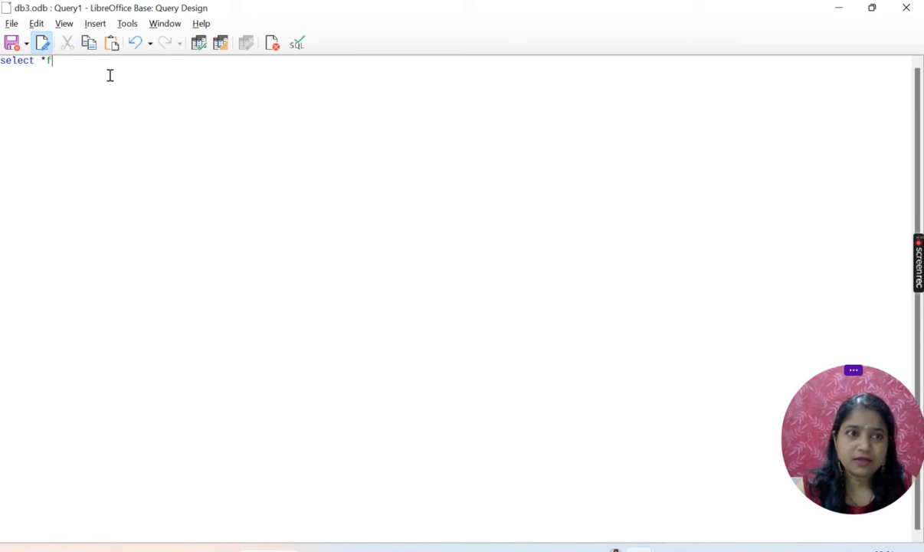
pyautogui.press('BackSpace')
pyautogui.write('from emptabe')
pyautogui.press('BackSpace')
pyautogui.write('le where')
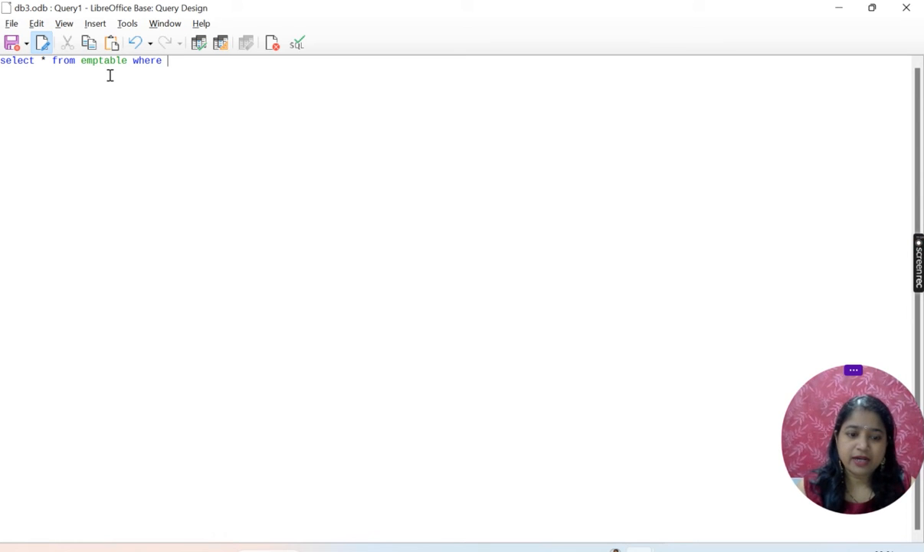
pyautogui.write(' empq')
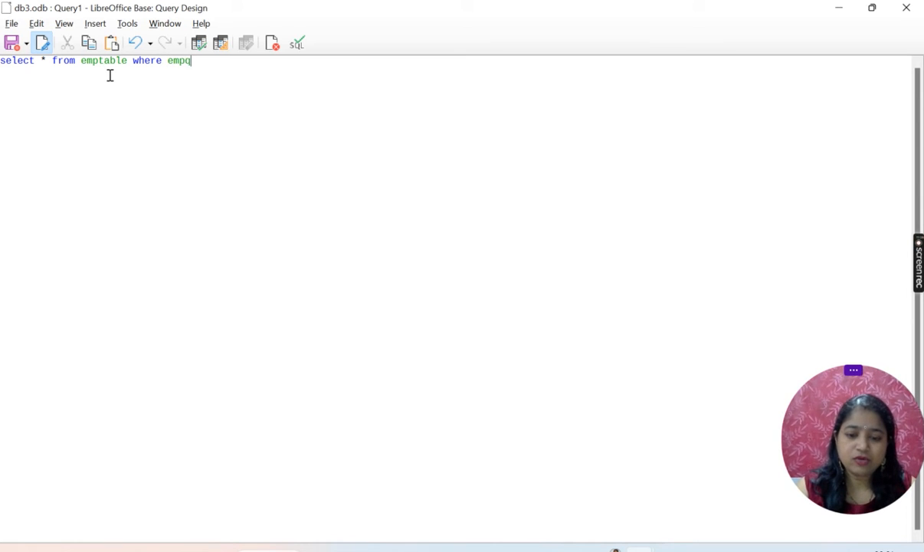
pyautogui.write('ual=')
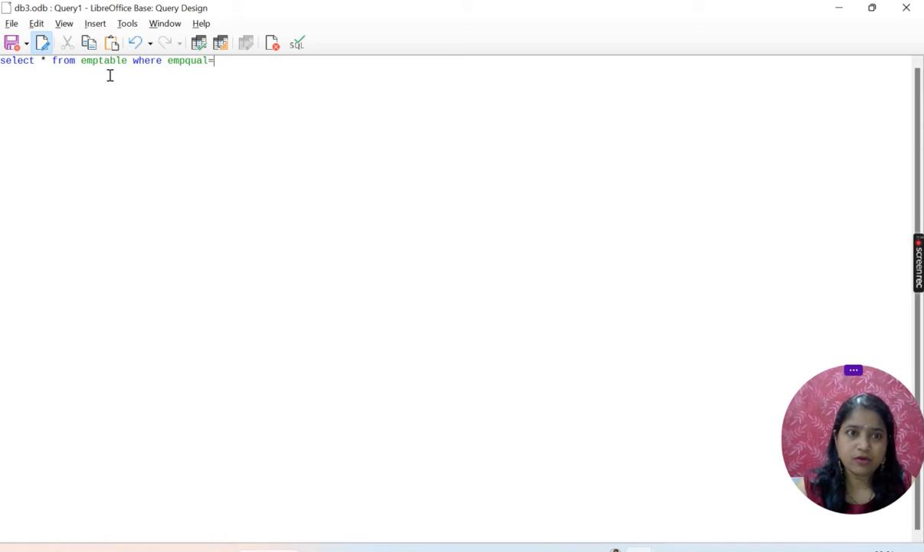
pyautogui.write("'")
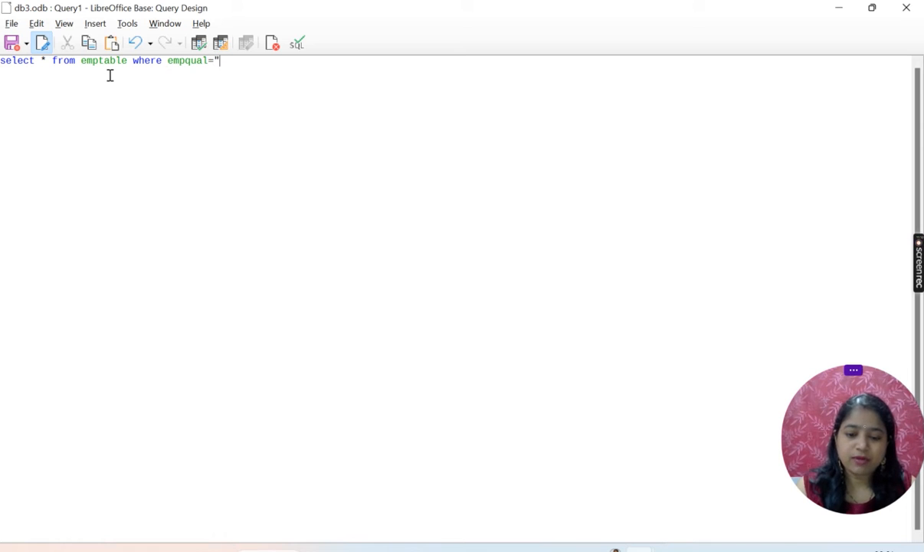
pyautogui.write('Bcs')
pyautogui.press('BackSpace')
pyautogui.press('BackSpace')
pyautogui.press('BackSpace')
pyautogui.write('B')
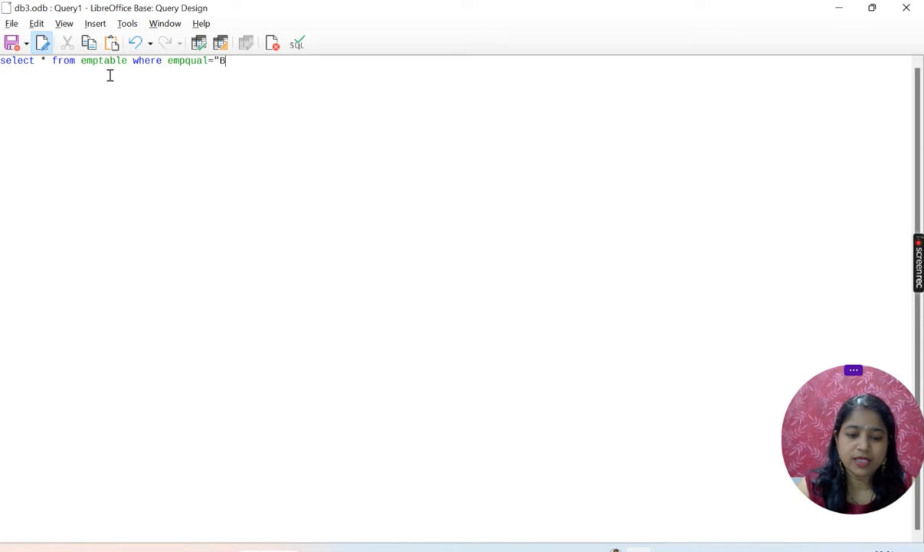
pyautogui.write("COM'")
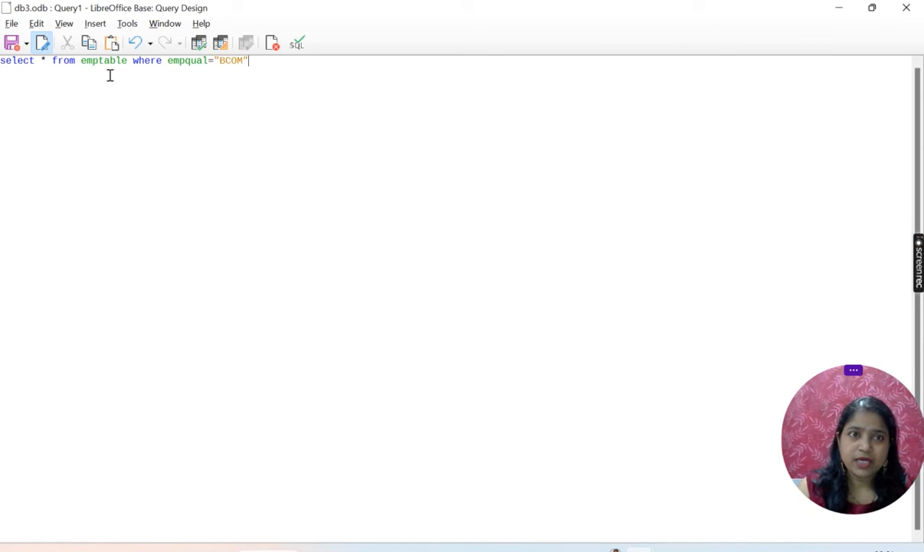
pyautogui.write(';')
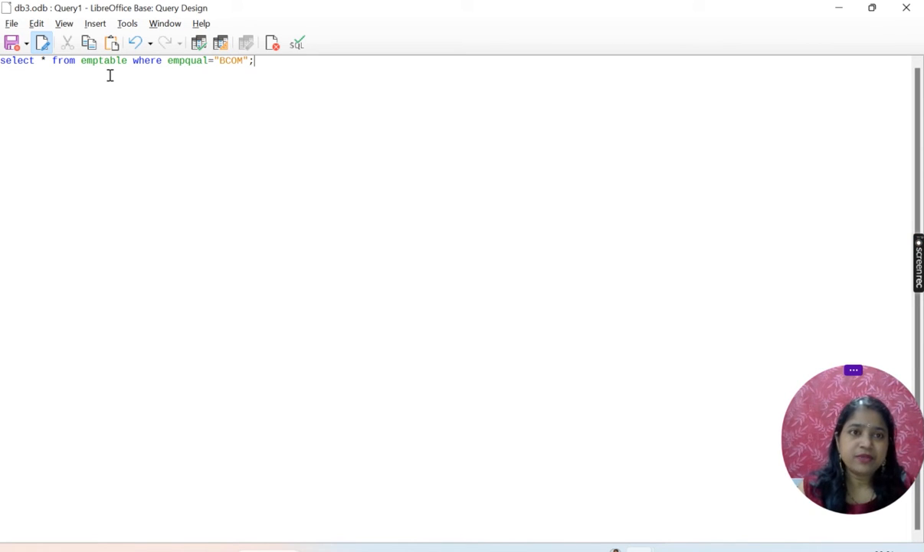
# Save the query as Query2, close its design window and try to run it
pyautogui.click(11, 43)
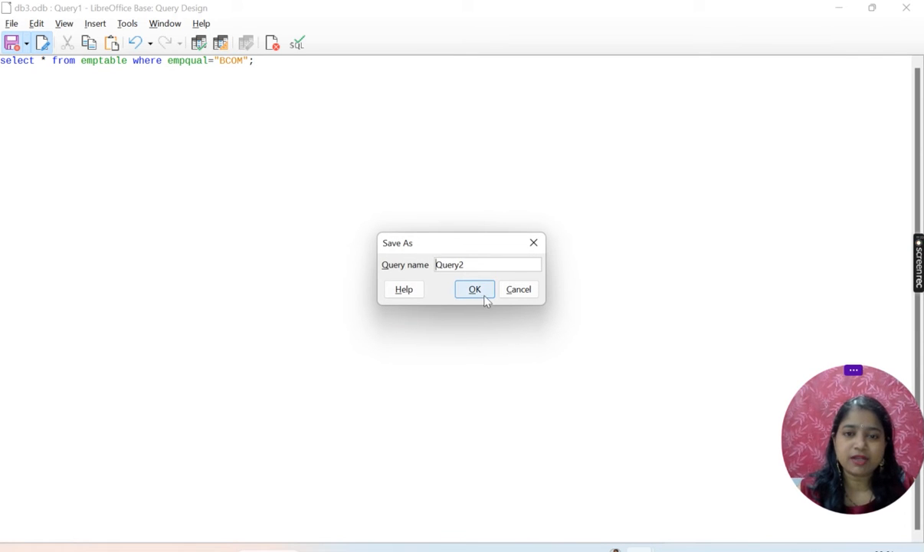
pyautogui.click(484, 296)
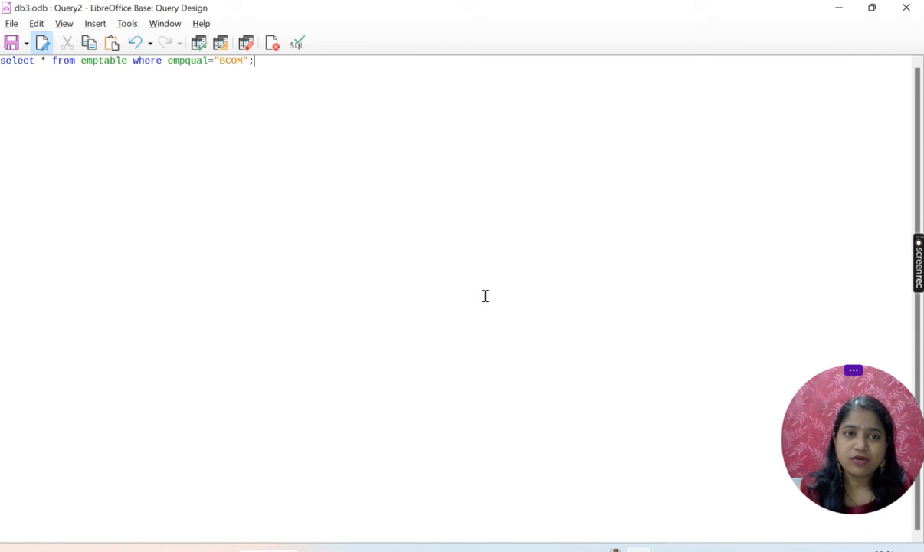
pyautogui.click(906, 8)
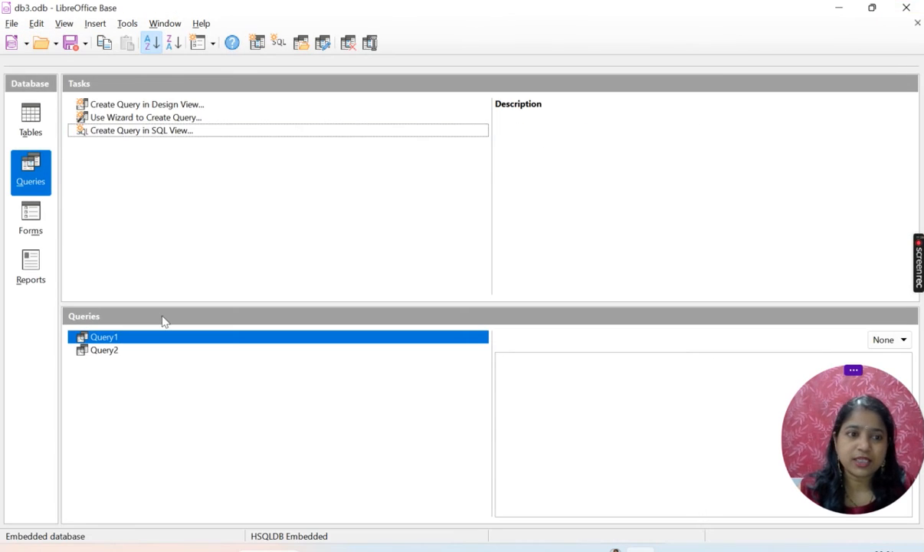
pyautogui.doubleClick(113, 350)
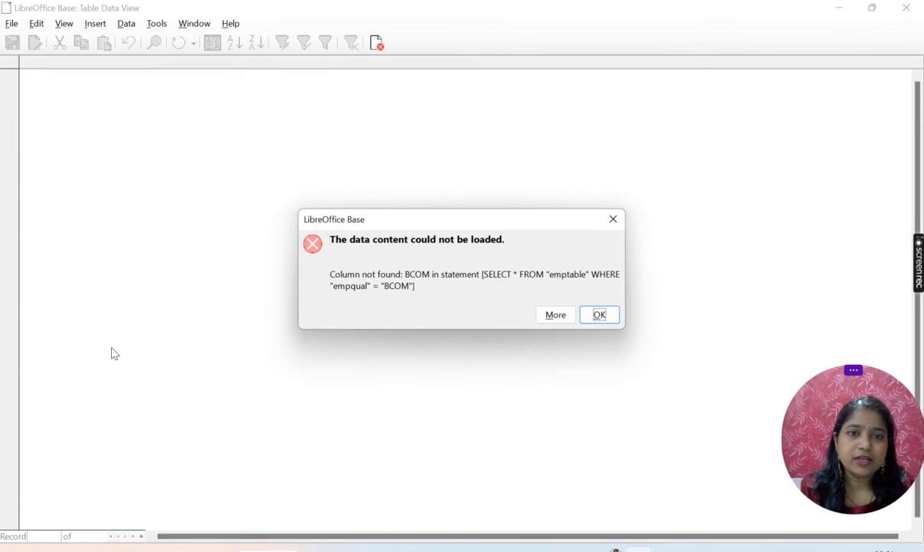
pyautogui.click(596, 316)
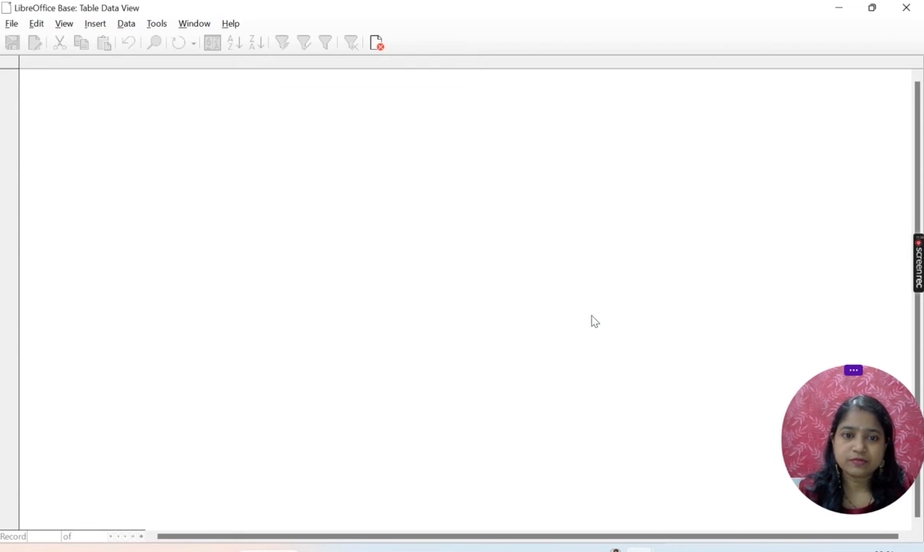
pyautogui.click(908, 8)
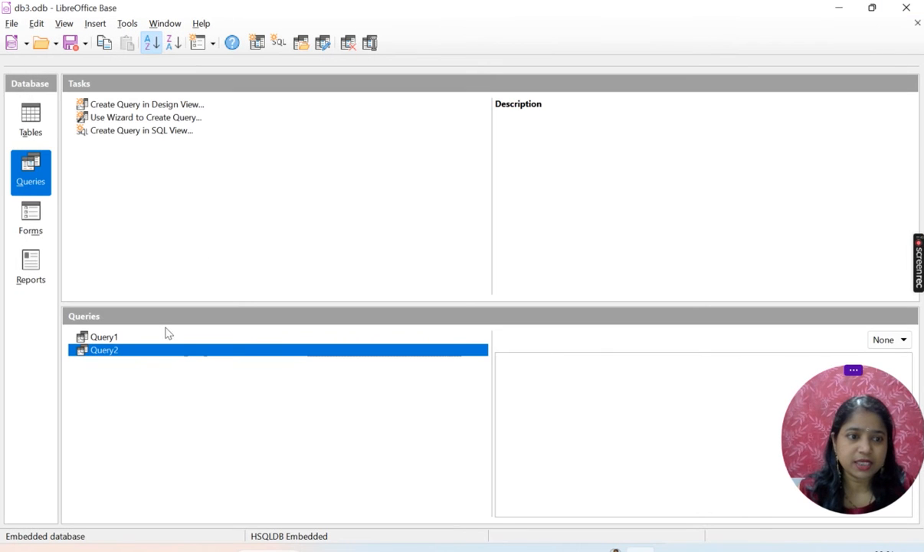
# Open Query2 for editing in SQL view
pyautogui.rightClick(113, 353)
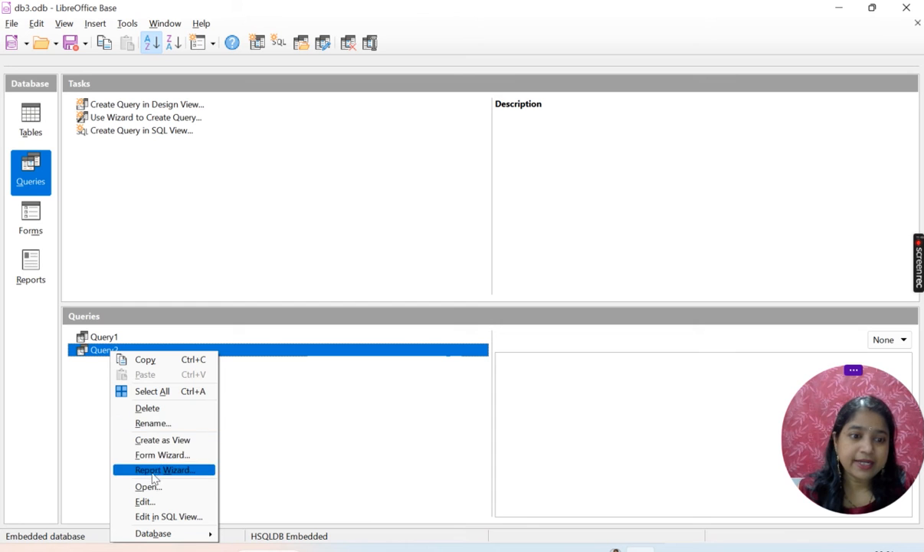
pyautogui.click(154, 503)
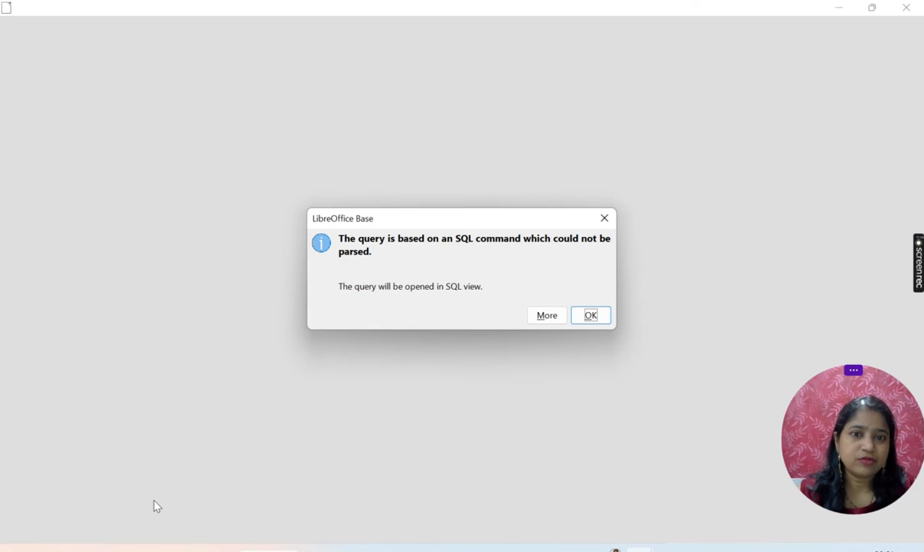
pyautogui.click(589, 318)
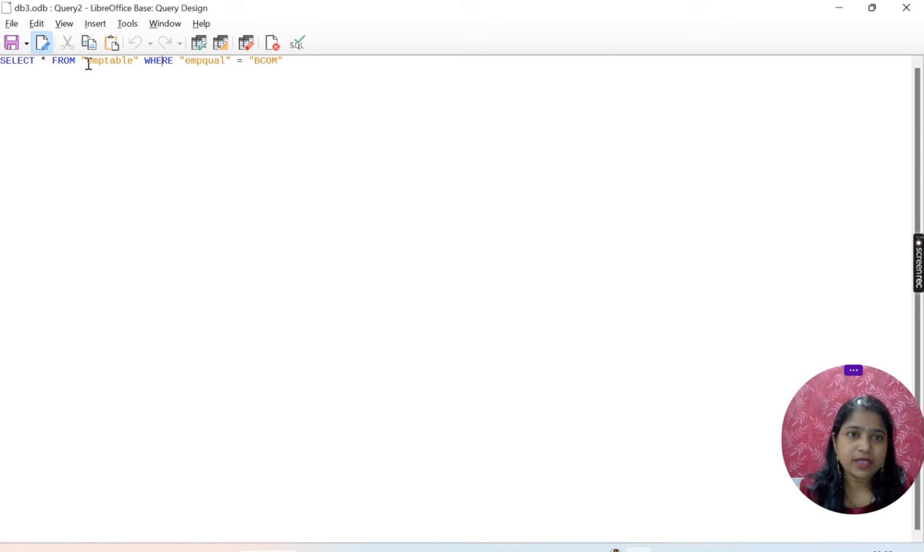
# Open emptable's data to check the qualification values, keeping the Query2 design window open
pyautogui.click(841, 10)
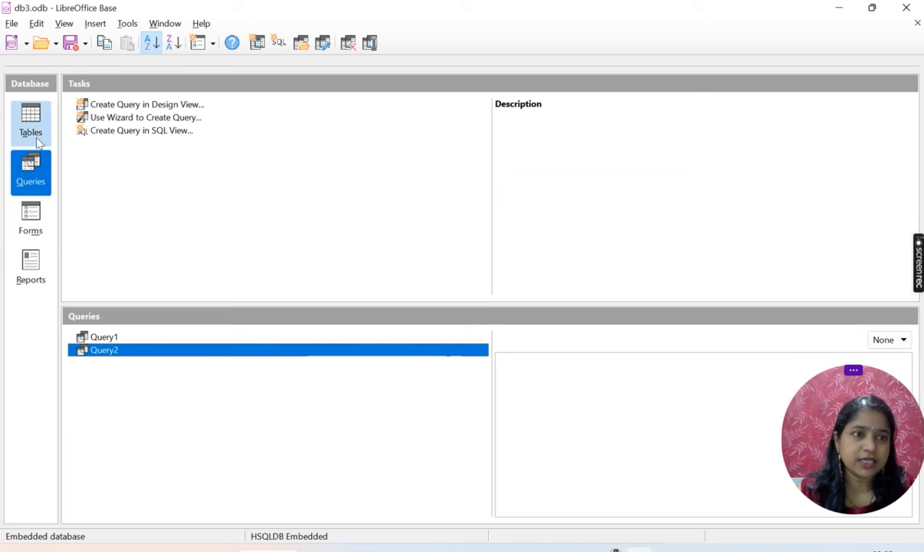
pyautogui.click(35, 126)
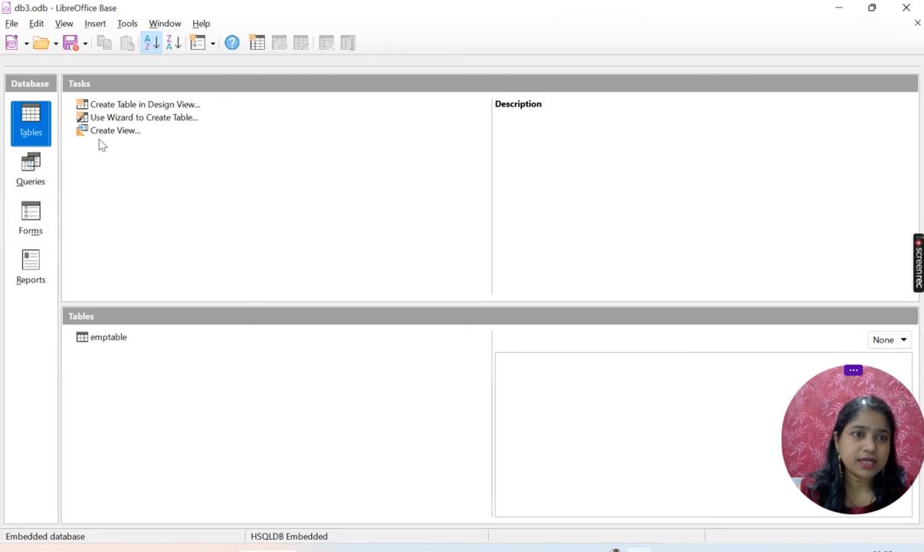
pyautogui.doubleClick(116, 341)
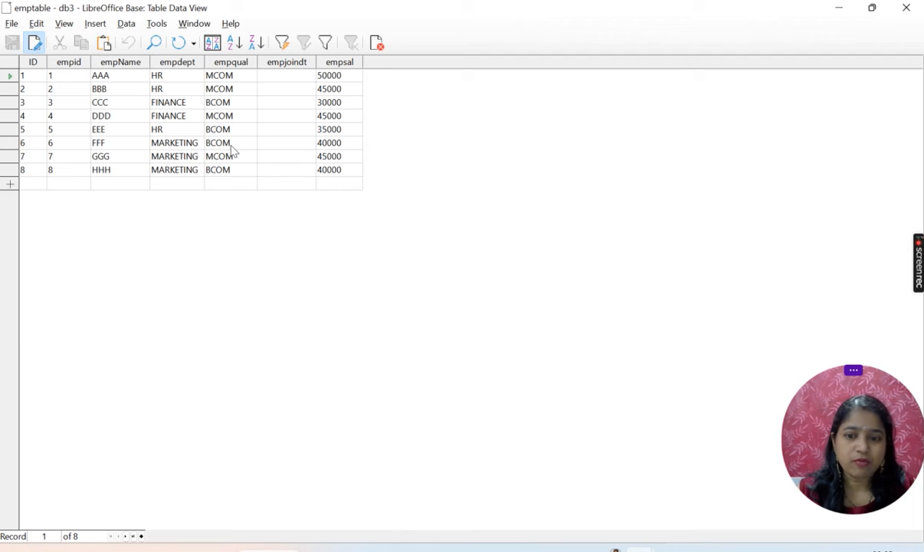
# Return to Query2's SQL, replace the double quotes around BCOM with single quotes and end the statement with a semicolon
pyautogui.moveTo(615, 549)
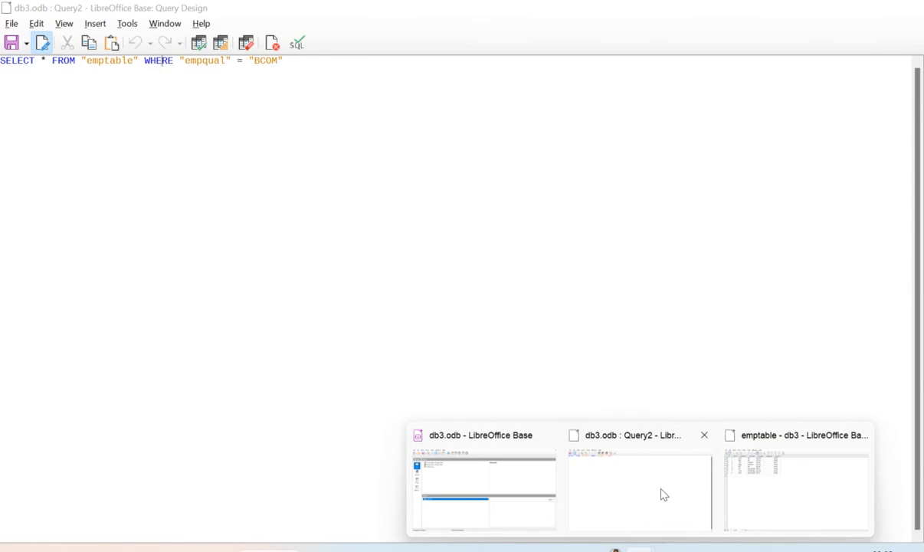
pyautogui.click(661, 493)
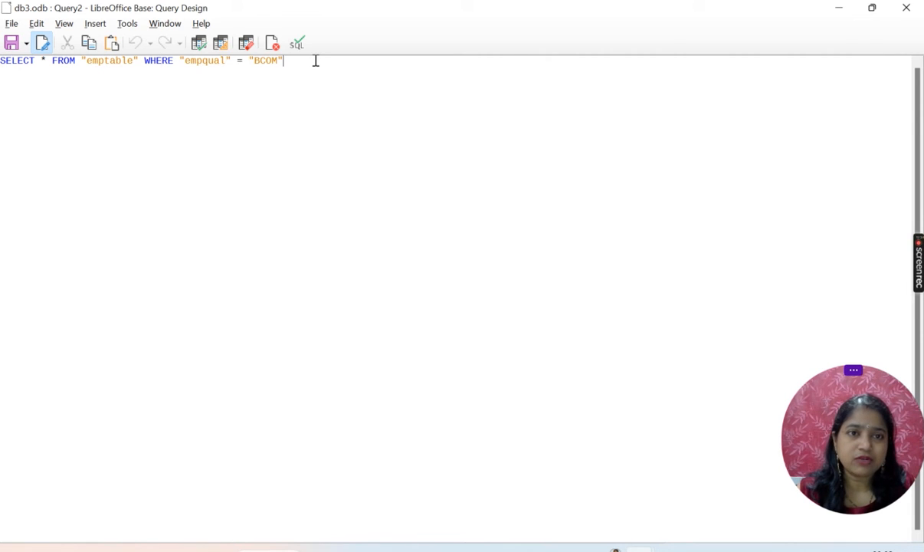
pyautogui.press('BackSpace')
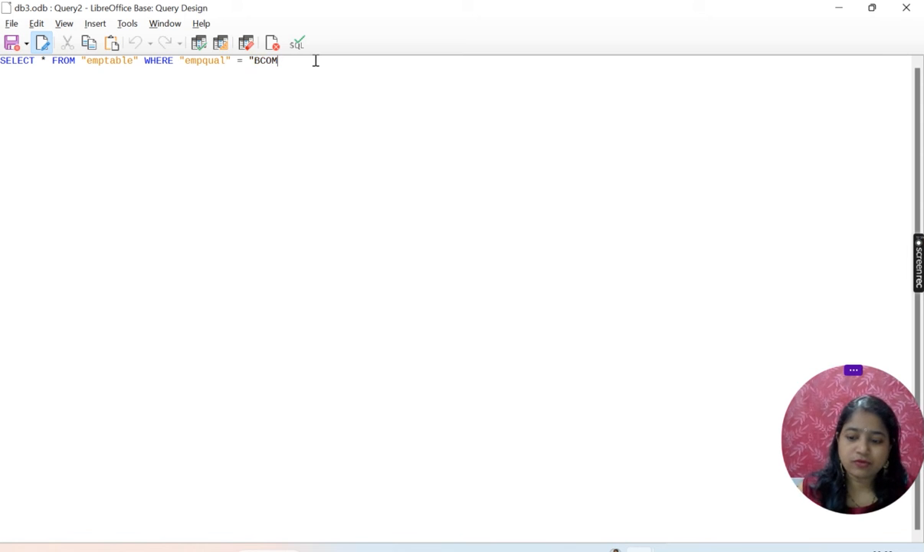
pyautogui.press('Left')
pyautogui.press('Left')
pyautogui.press('Left')
pyautogui.press('Left')
pyautogui.press('BackSpace')
pyautogui.write("'BCOM';")
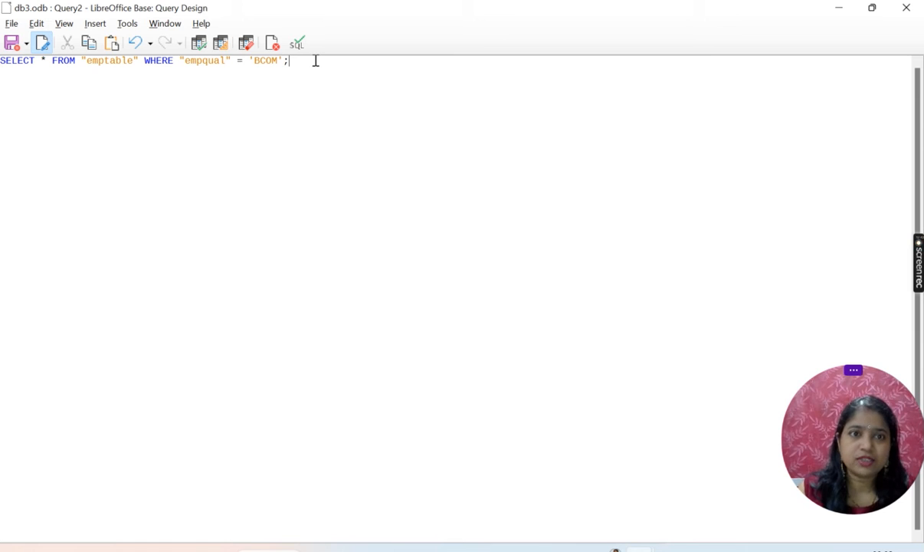
# Save Query2, then close its design window and the emptable data view
pyautogui.click(11, 44)
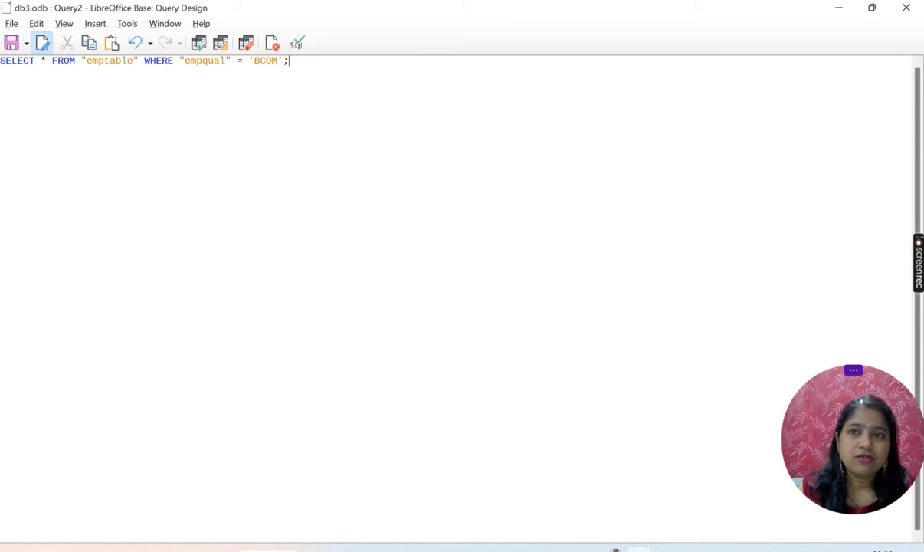
pyautogui.click(907, 7)
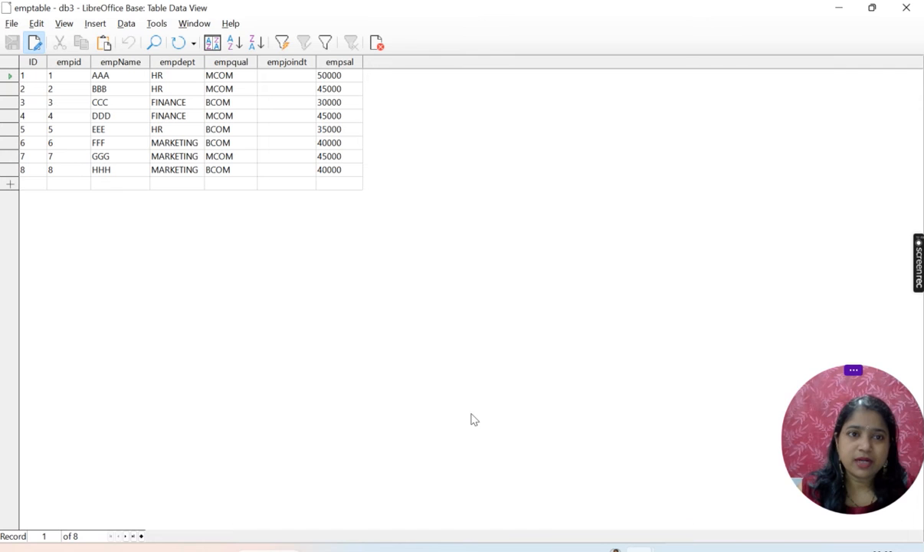
pyautogui.click(906, 8)
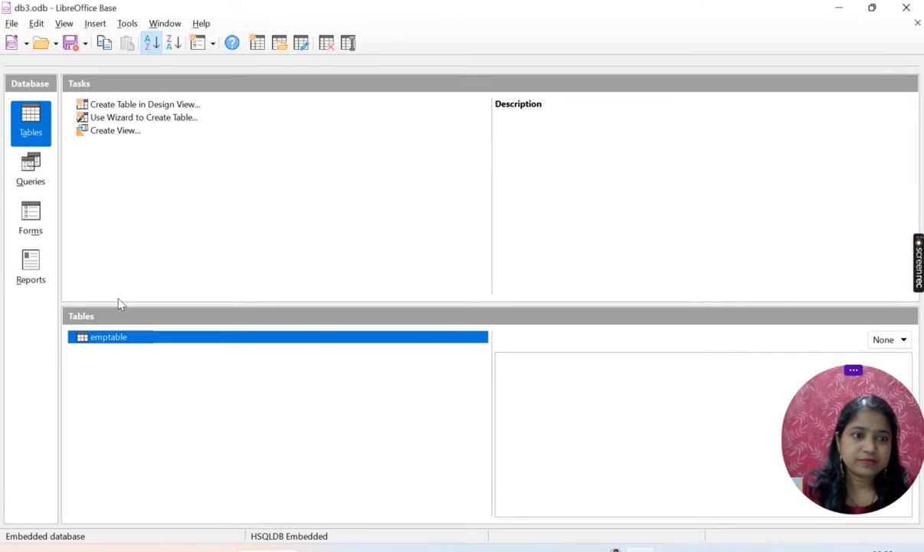
# Run Query2 to view the employees with the BCOM qualification and close the result
pyautogui.click(27, 175)
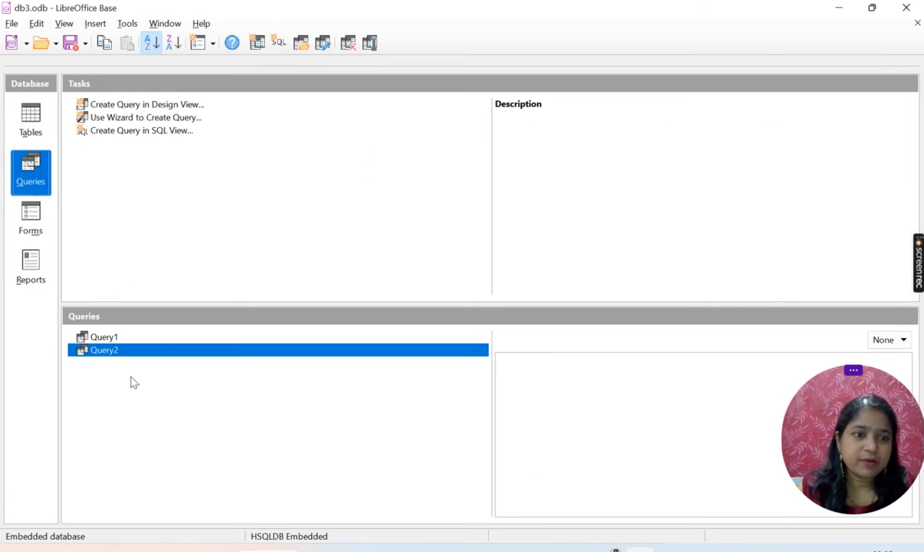
pyautogui.doubleClick(110, 353)
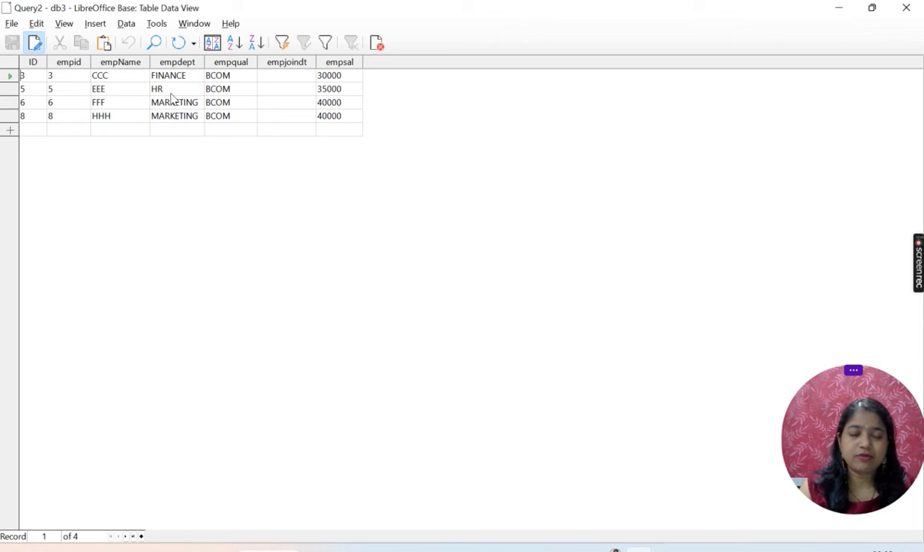
pyautogui.click(914, 8)
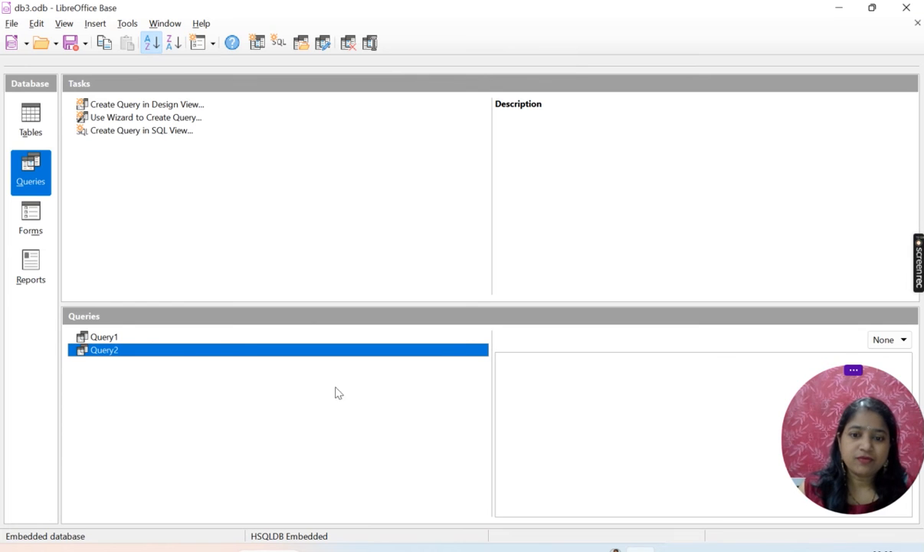
# Check the remaining SOP 2 query requirements in the HSC 12 Commerce SOPs PDF in Acrobat Reader and return to LibreOffice Base
pyautogui.click(574, 549)
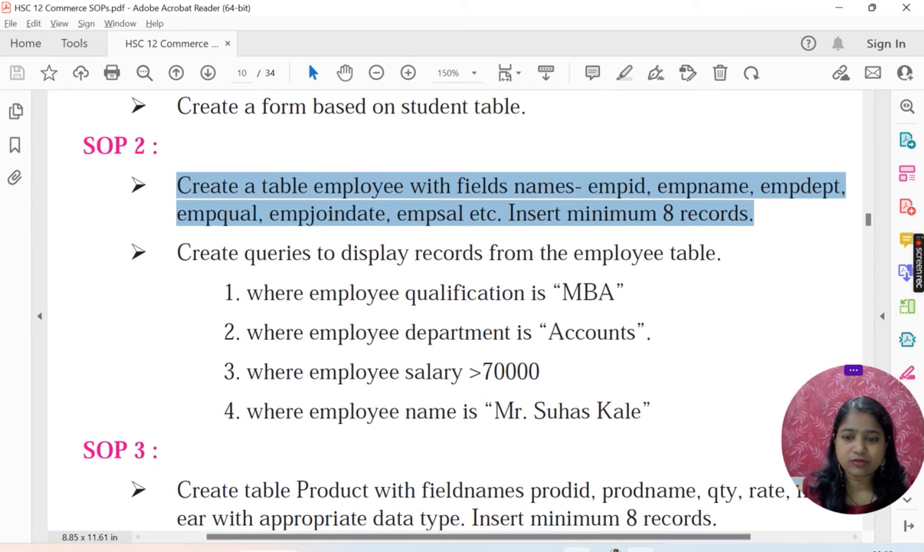
pyautogui.moveTo(615, 549)
pyautogui.click(595, 474)
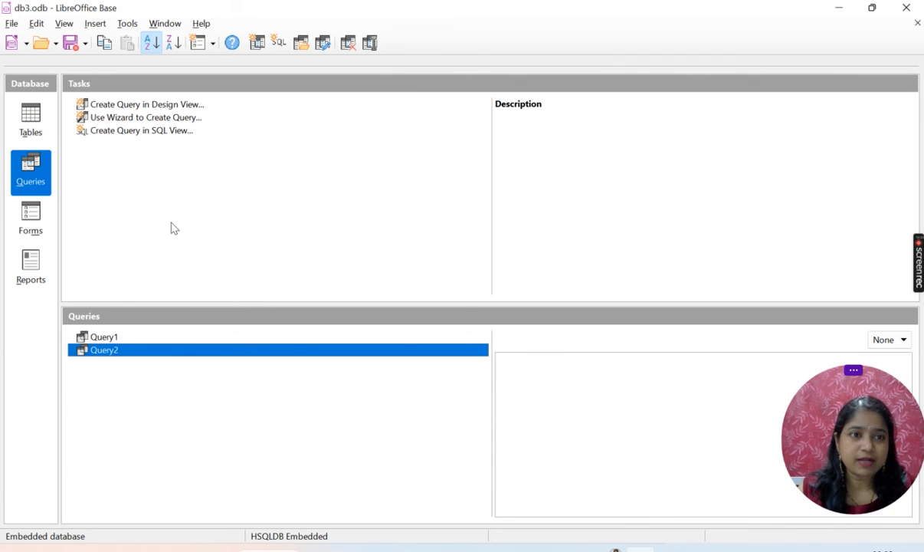
# Create a new query in SQL view and start its statement with select * from emptable
pyautogui.click(143, 136)
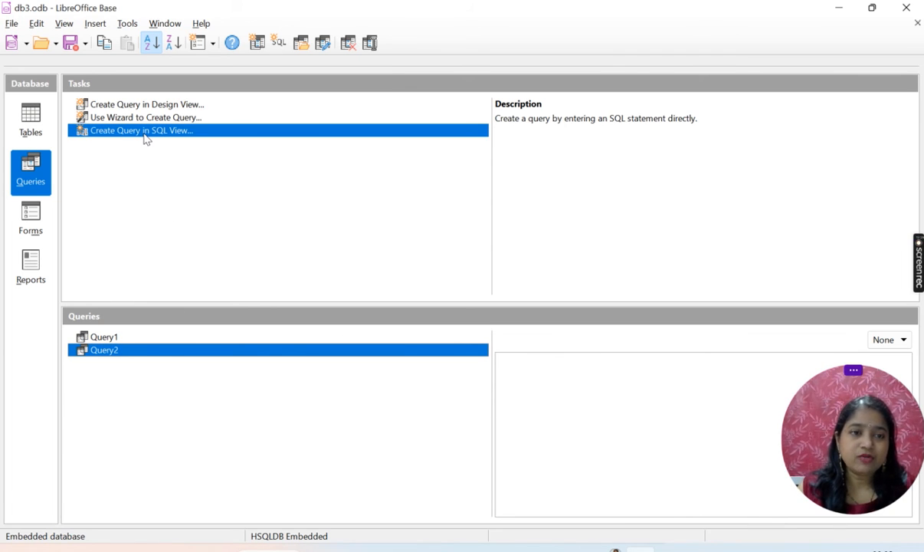
pyautogui.doubleClick(143, 131)
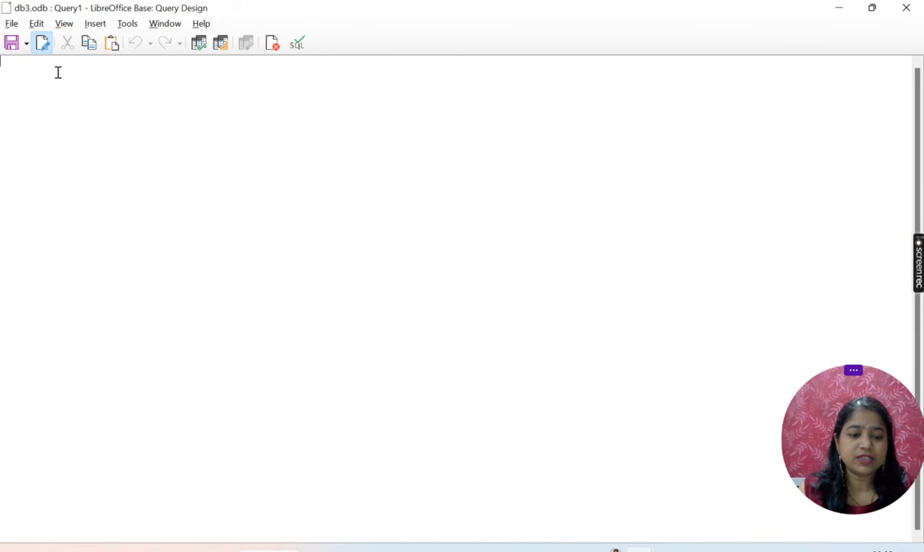
pyautogui.write('select ')
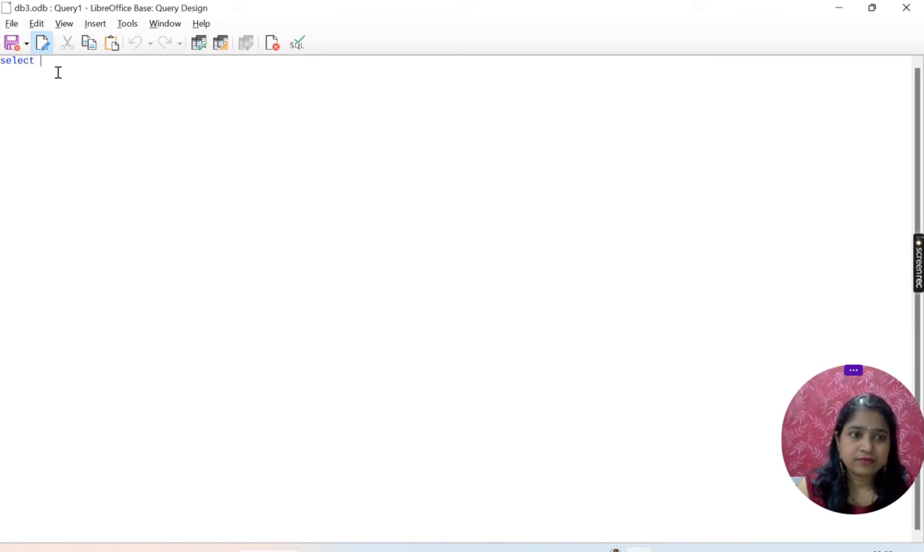
pyautogui.write('*')
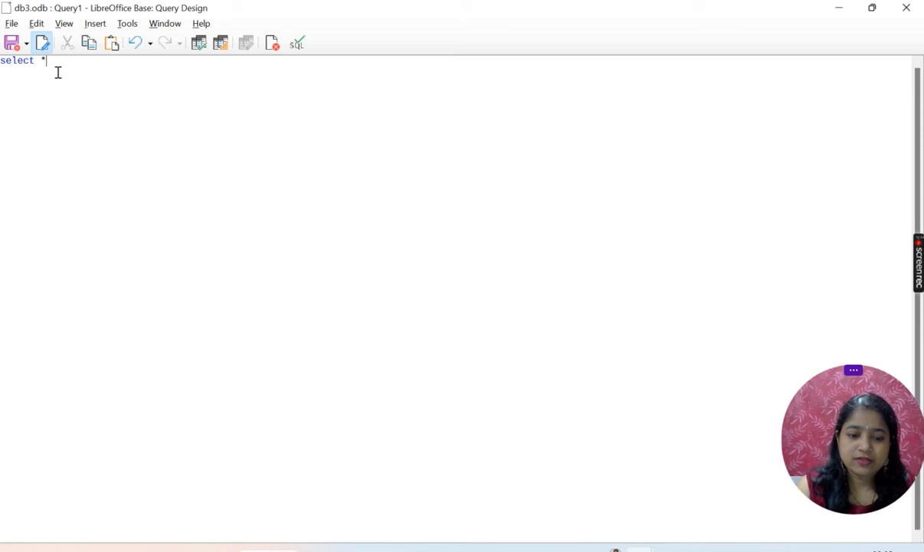
pyautogui.write(' from emptab;e')
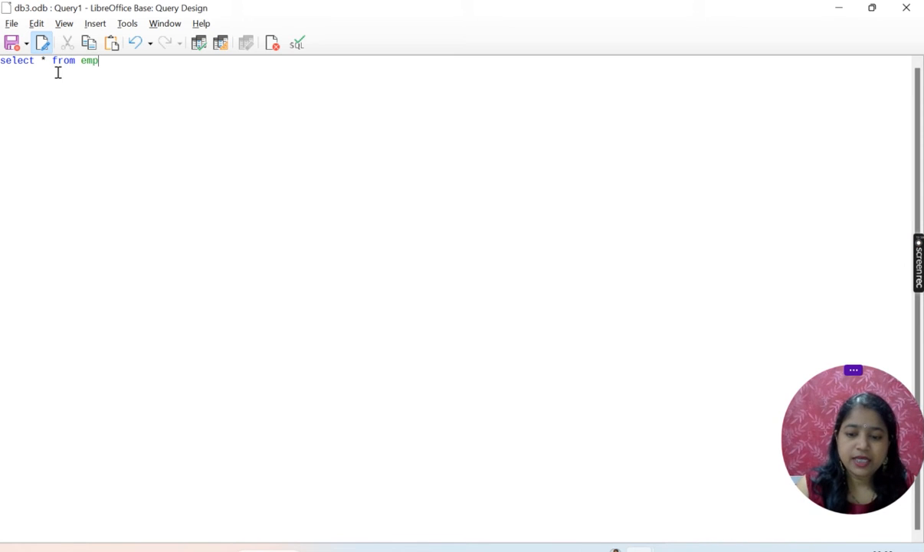
pyautogui.press('BackSpace')
pyautogui.press('BackSpace')
pyautogui.write('le ')
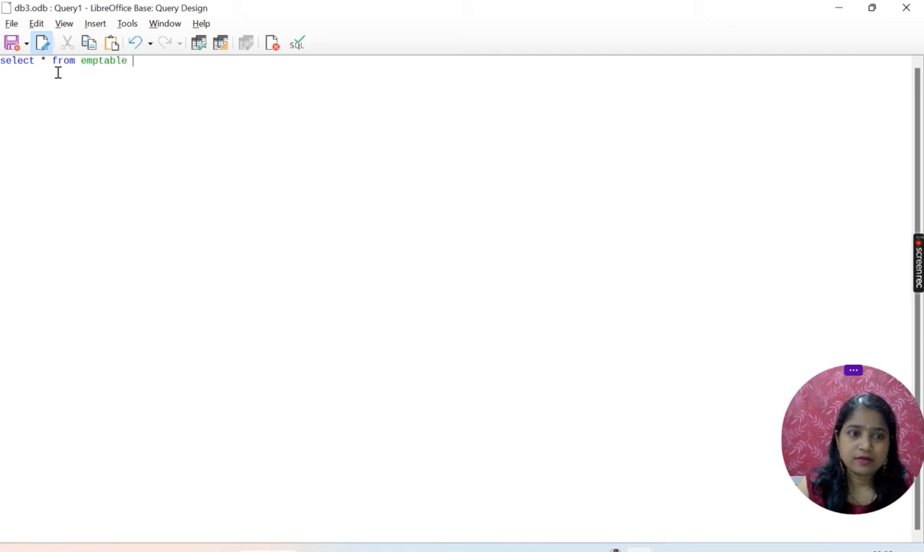
# Complete the statement with where empdept='HR'; to filter the employees by the HR department
pyautogui.write('where')
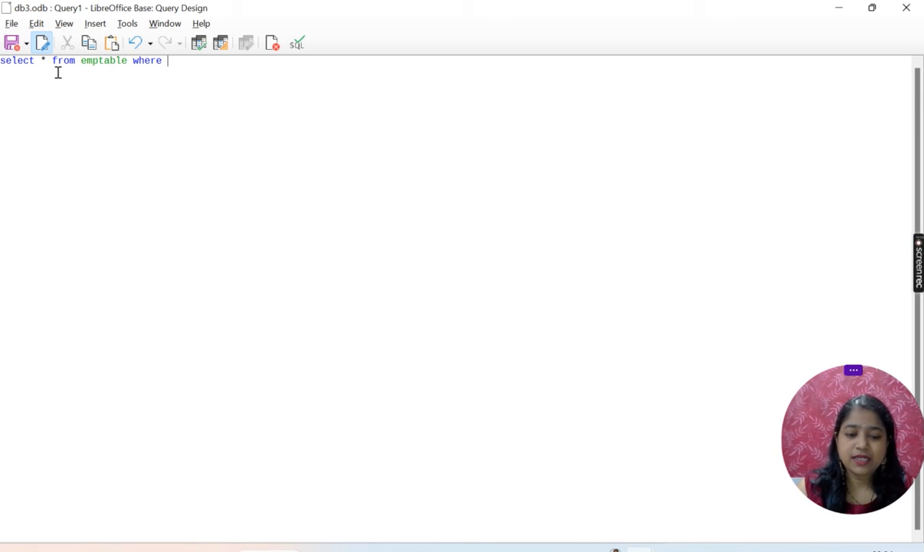
pyautogui.write('empde')
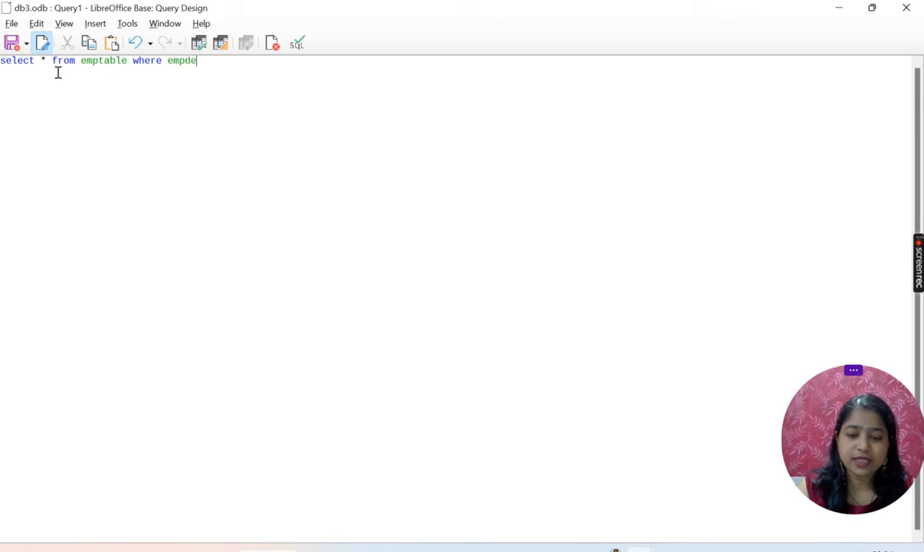
pyautogui.write('pt=')
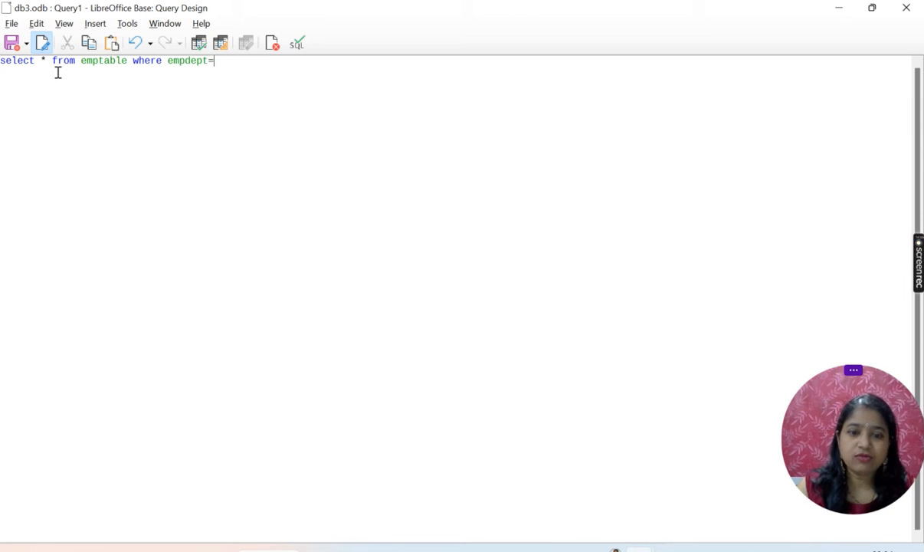
pyautogui.write('"')
pyautogui.press('BackSpace')
pyautogui.write("'HR")
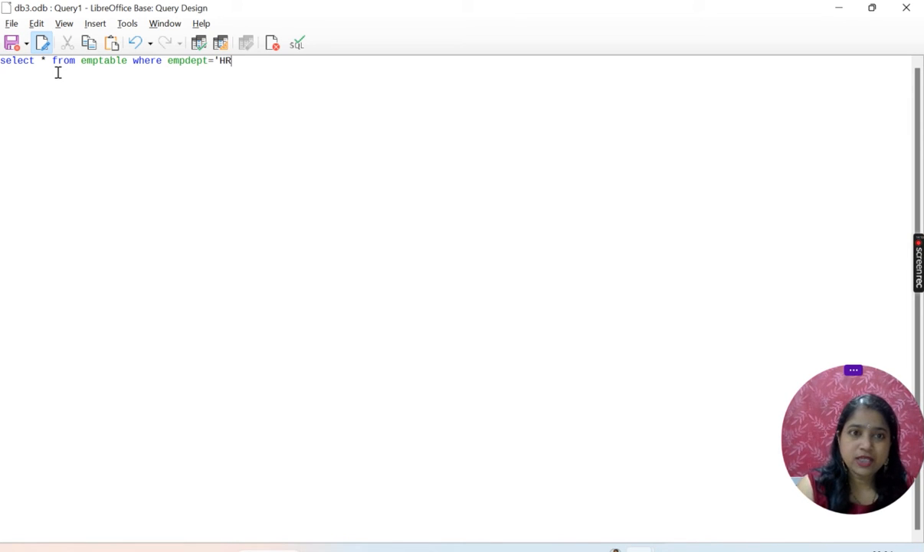
pyautogui.write("'")
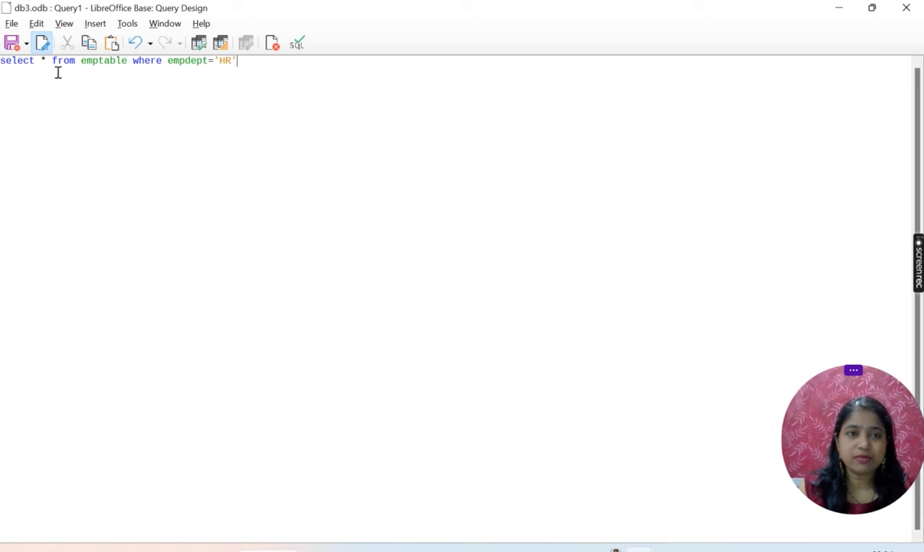
pyautogui.write(';')
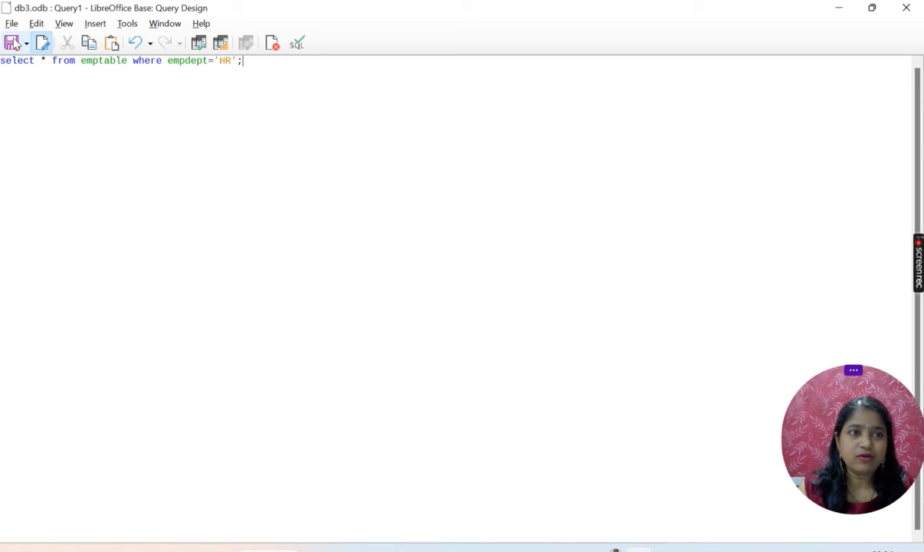
# Save the department query as Query3, close its design window and run it
pyautogui.click(13, 44)
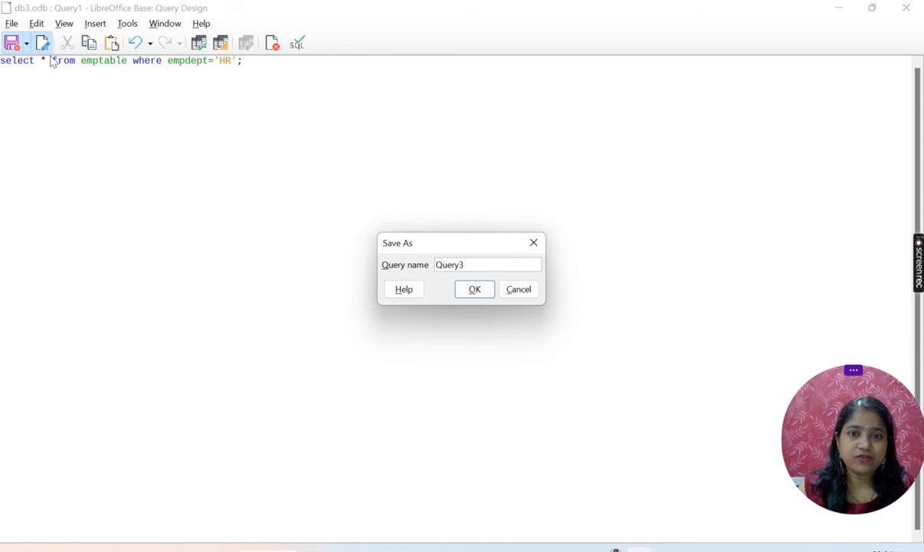
pyautogui.click(475, 289)
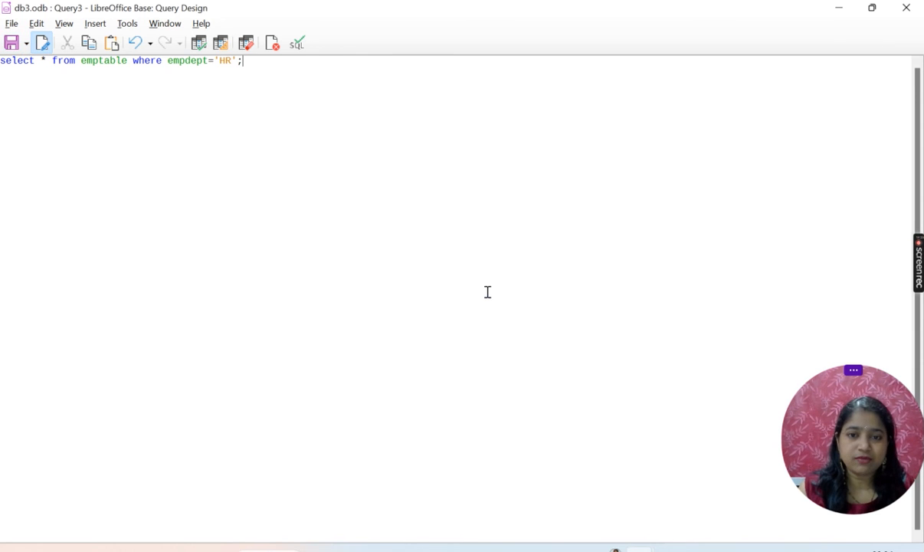
pyautogui.click(907, 7)
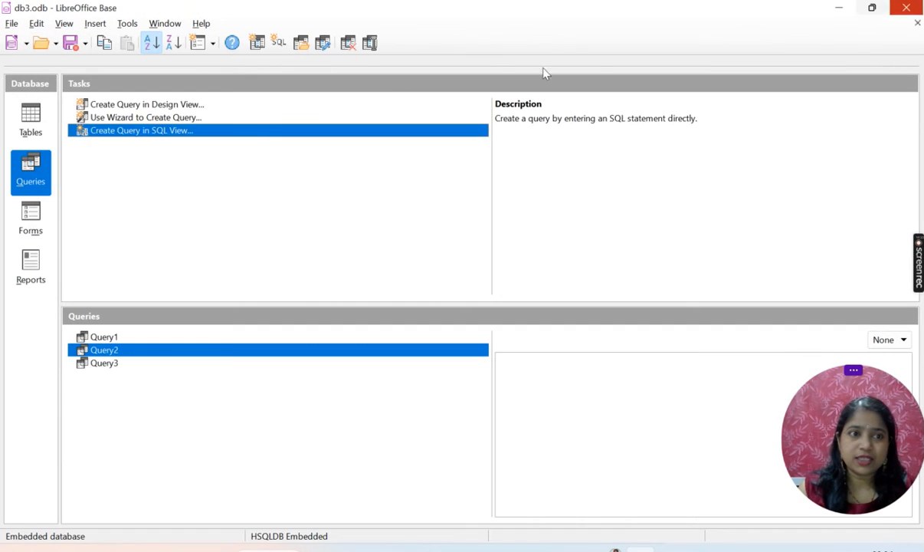
pyautogui.doubleClick(115, 364)
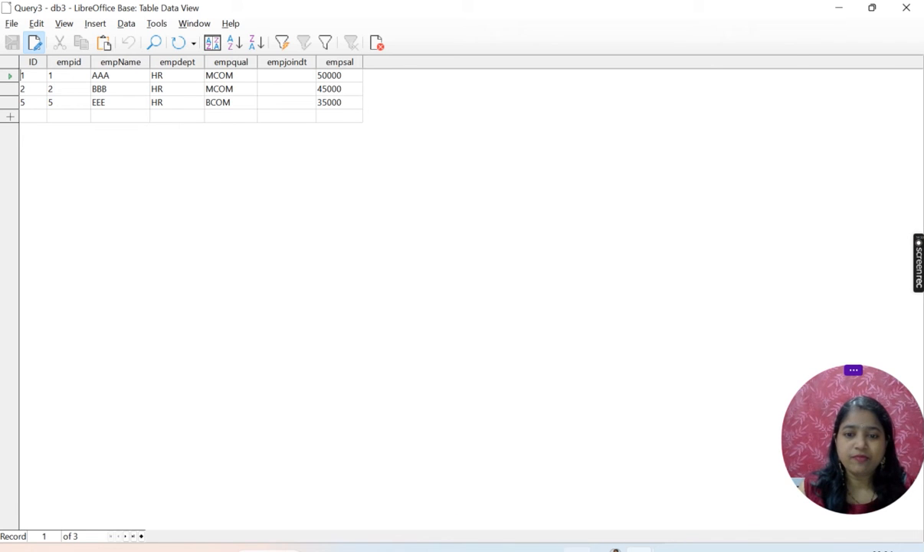
# Check the SOP 2 salary query requirement in the Acrobat Reader PDF, close Query3's result and return to the db3 window in LibreOffice Base
pyautogui.click(615, 548)
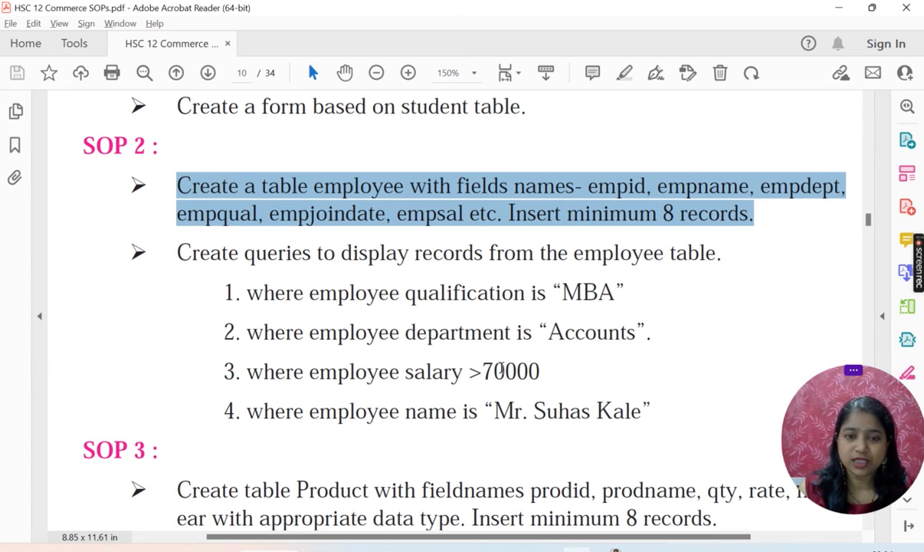
pyautogui.moveTo(245, 371); pyautogui.dragTo(545, 368)
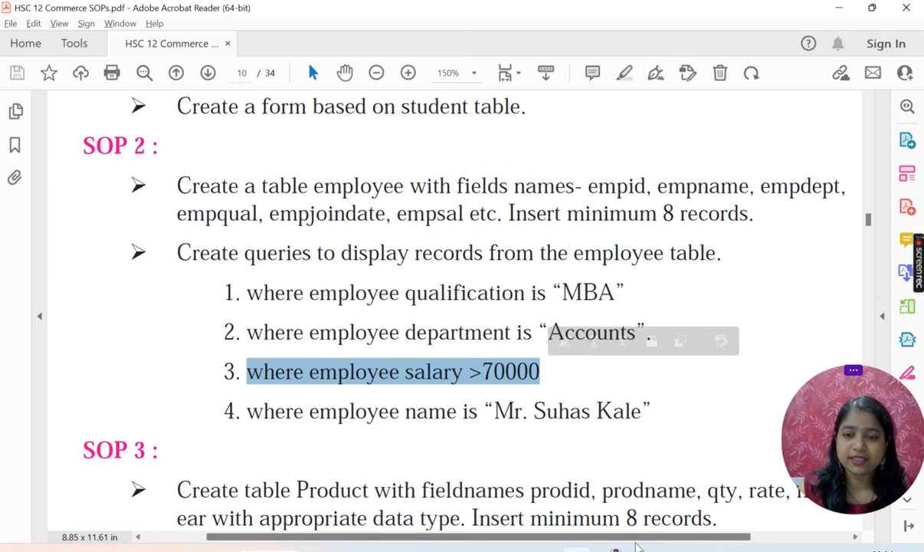
pyautogui.moveTo(635, 548)
pyautogui.click(712, 508)
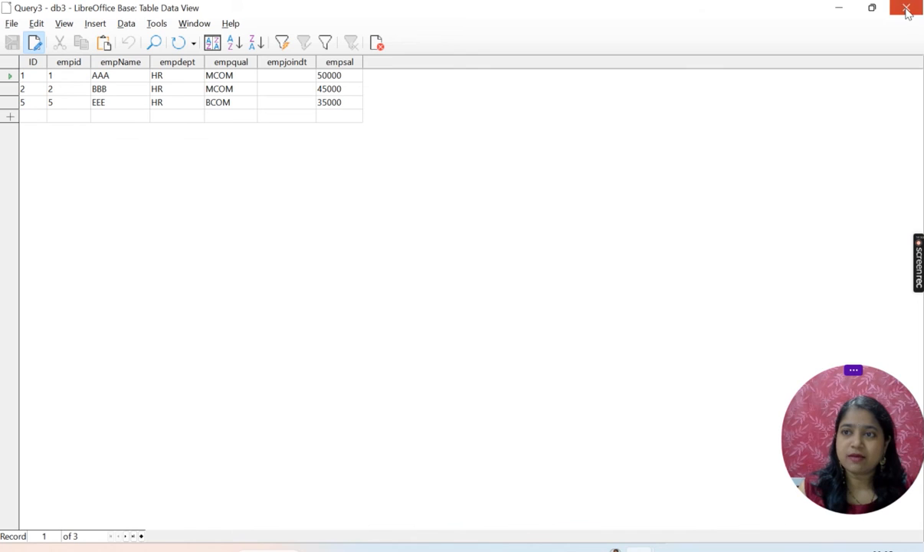
pyautogui.click(907, 9)
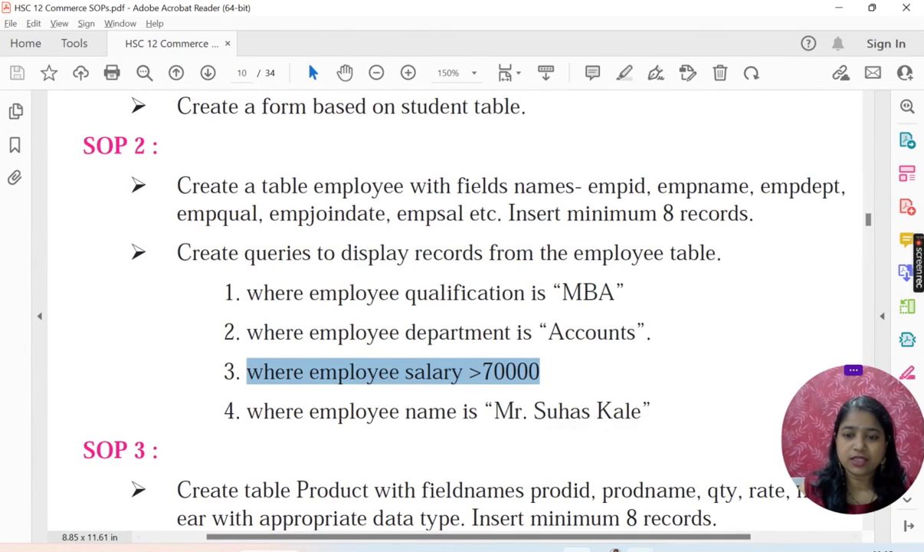
pyautogui.click(636, 548)
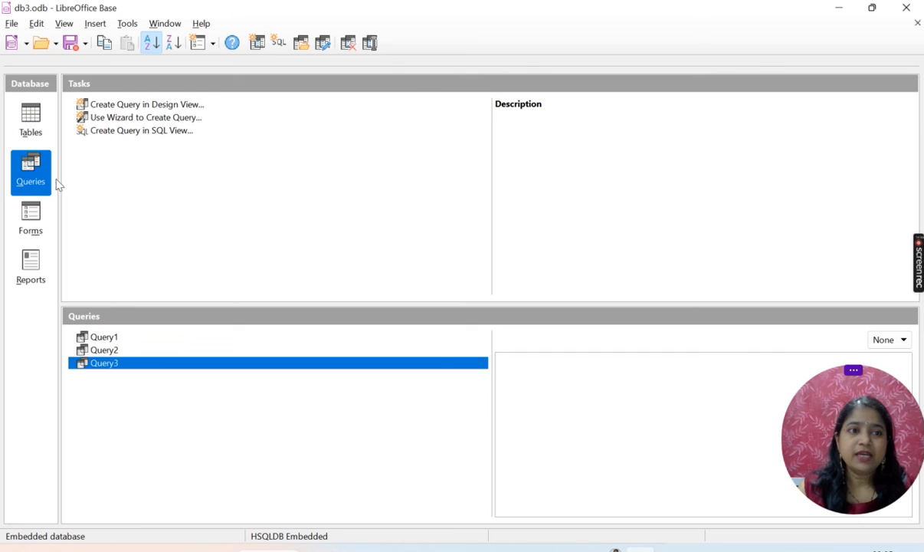
# Create another query in SQL view and start its statement with Select * from emptable where
pyautogui.click(162, 132)
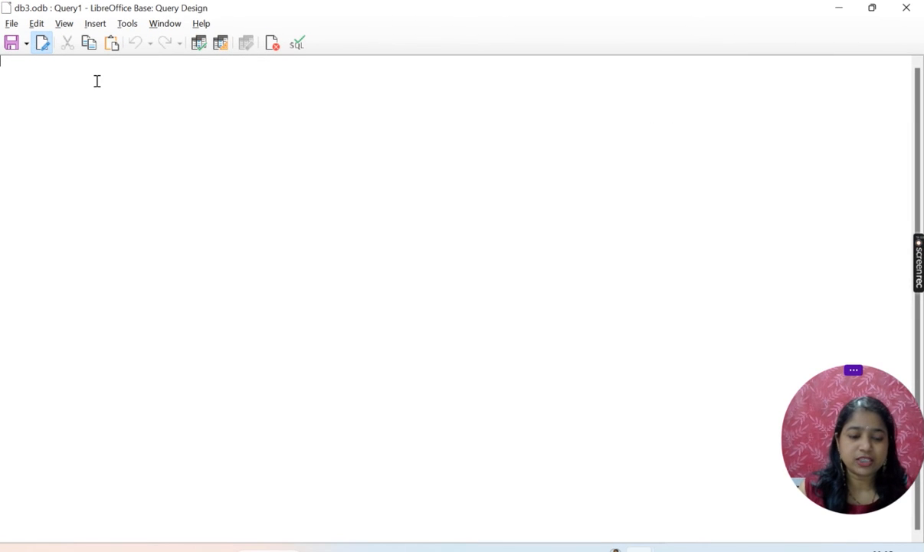
pyautogui.write('Sele')
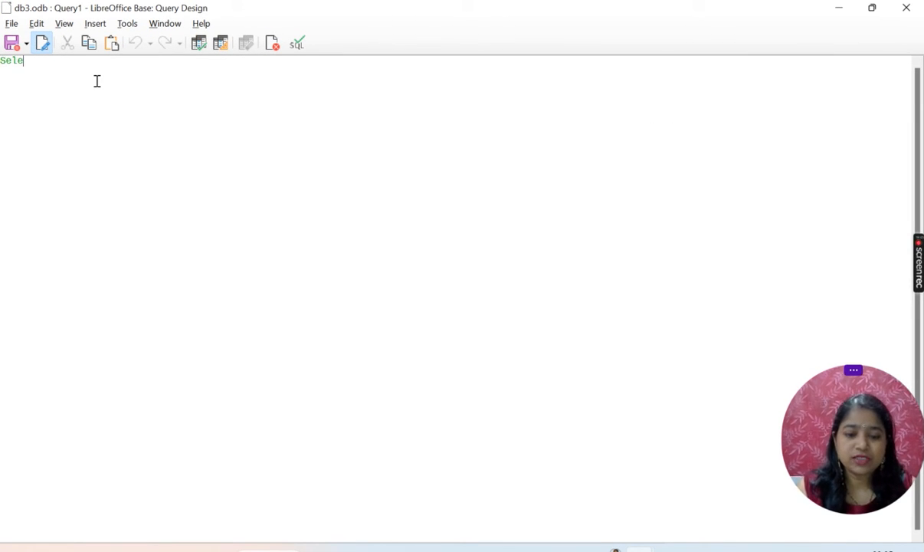
pyautogui.write('ct * ')
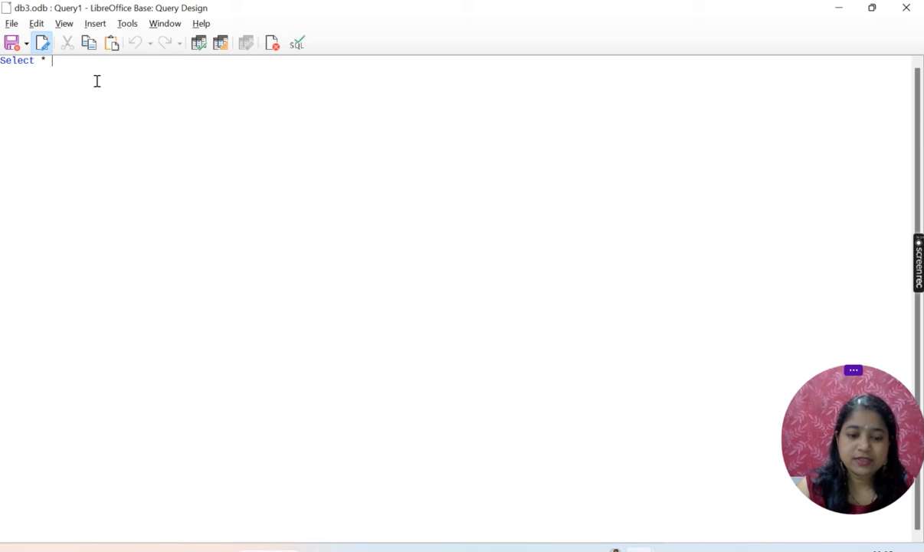
pyautogui.write('from emp')
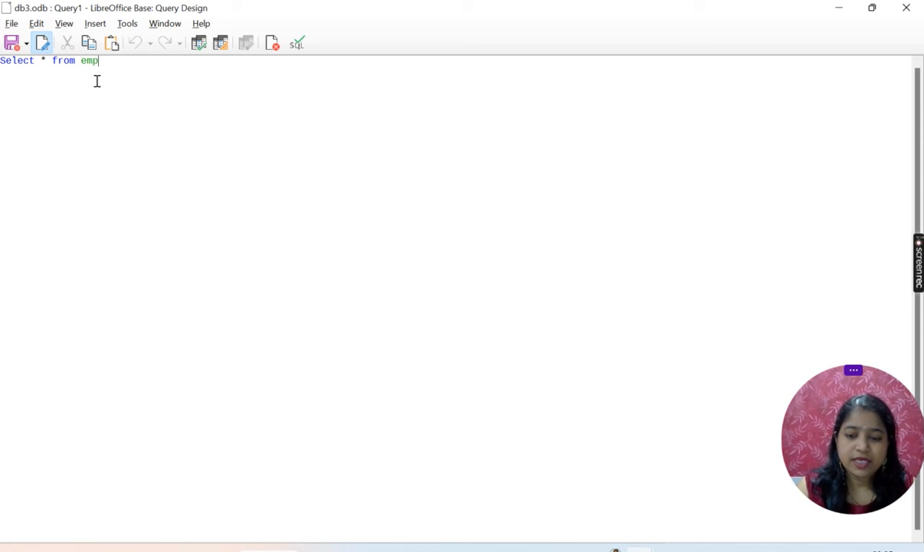
pyautogui.write('tab;e')
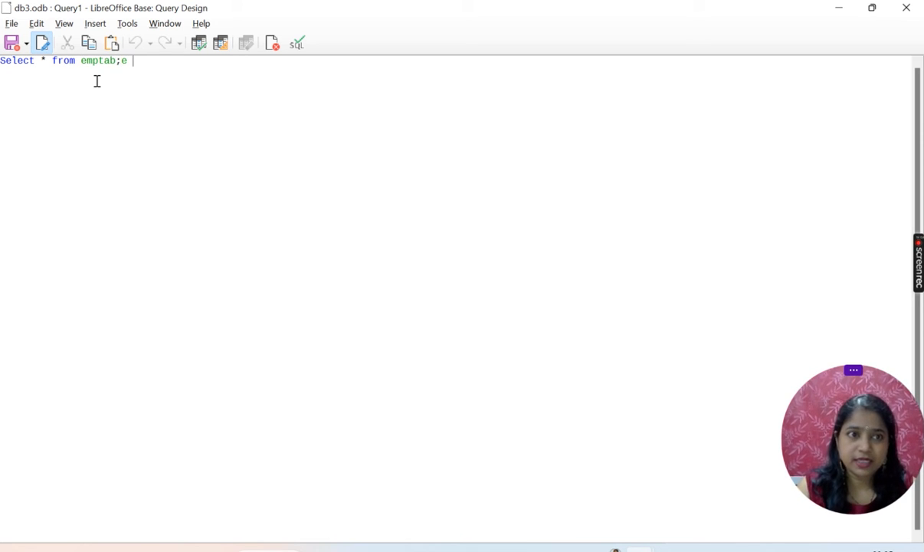
pyautogui.press('BackSpace')
pyautogui.press('BackSpace')
pyautogui.write('le where ')
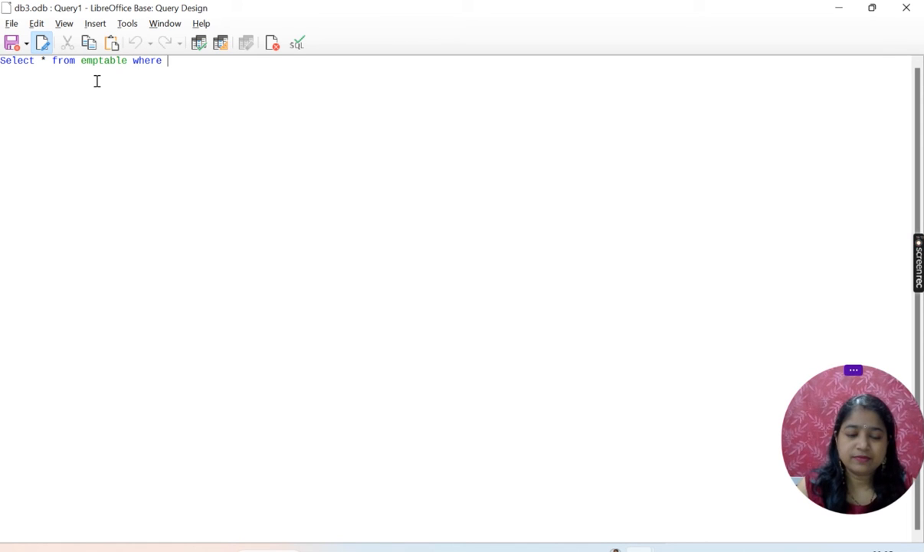
# Finish the statement with the salary condition empsal>50000;
pyautogui.write('emp')
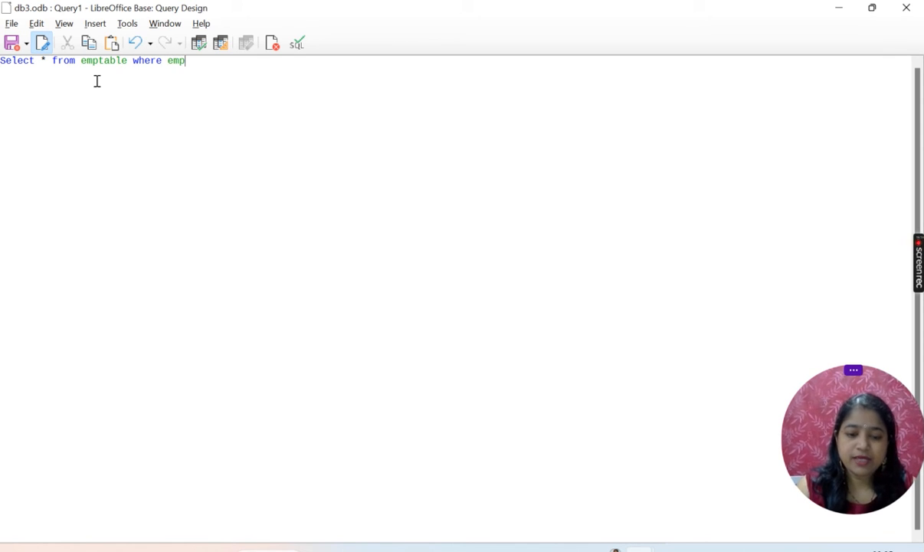
pyautogui.write('sal>')
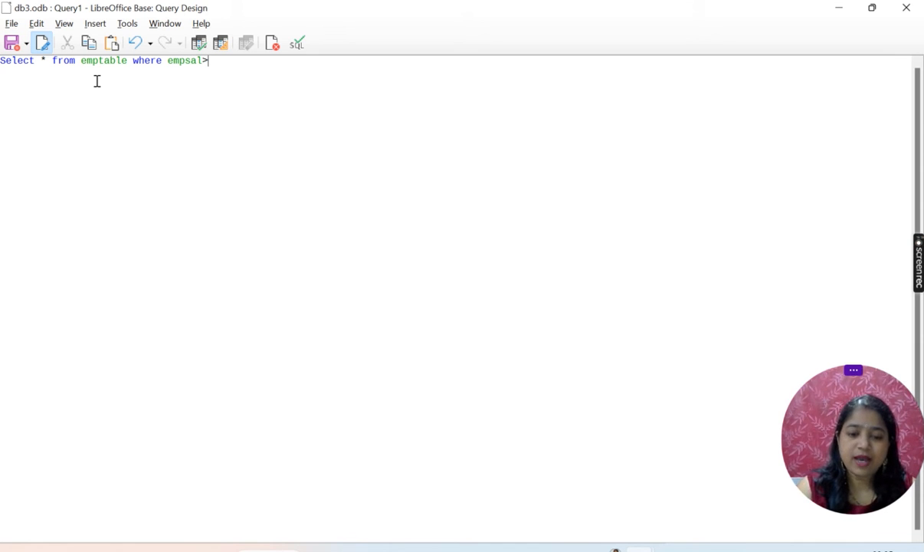
pyautogui.write('500')
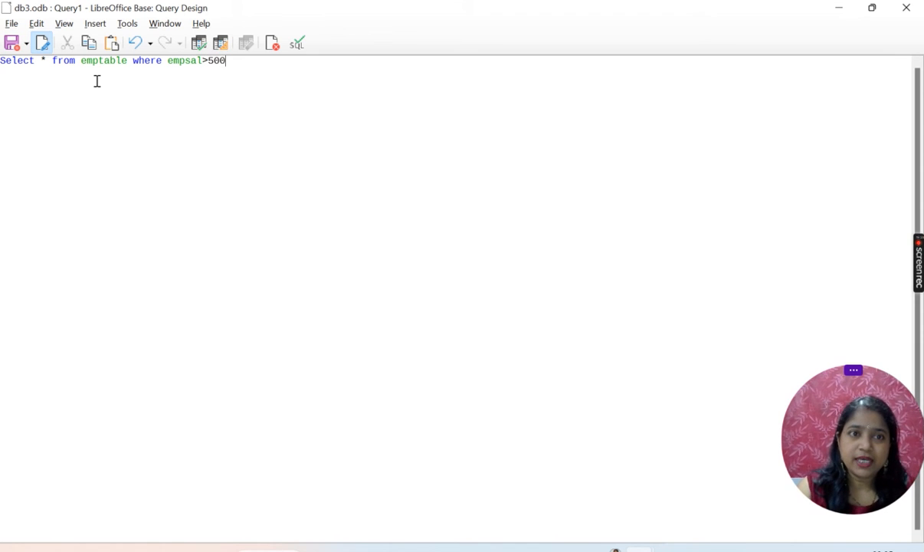
pyautogui.write('00;')
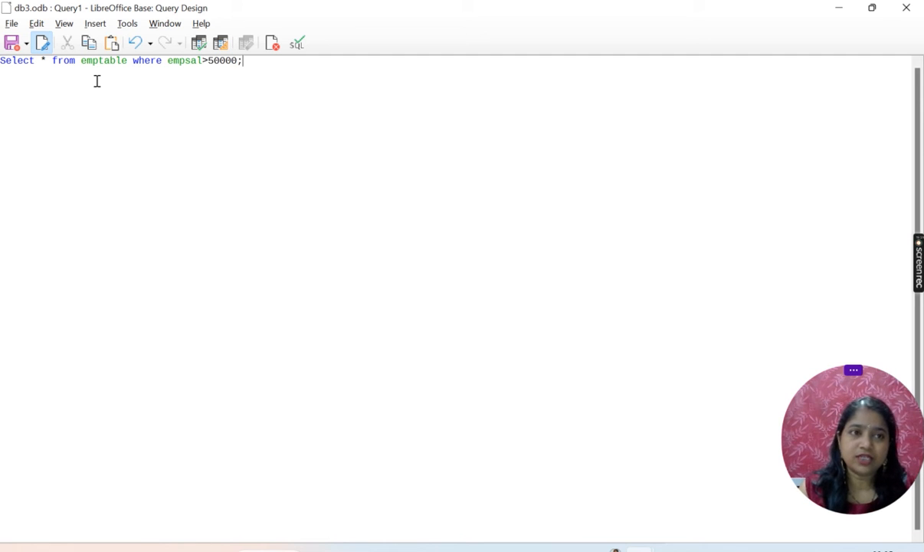
# Save the salary query as Query4, close its design window and run it
pyautogui.click(16, 43)
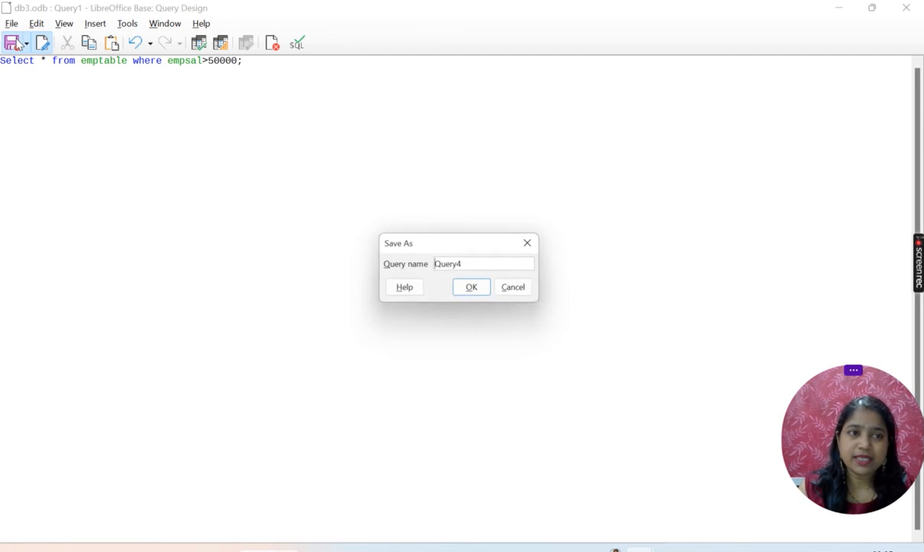
pyautogui.click(483, 292)
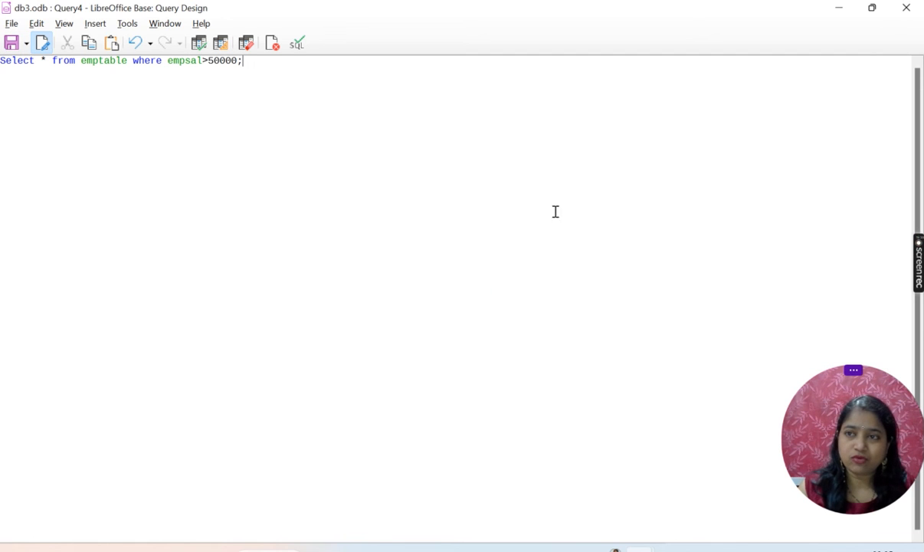
pyautogui.click(907, 7)
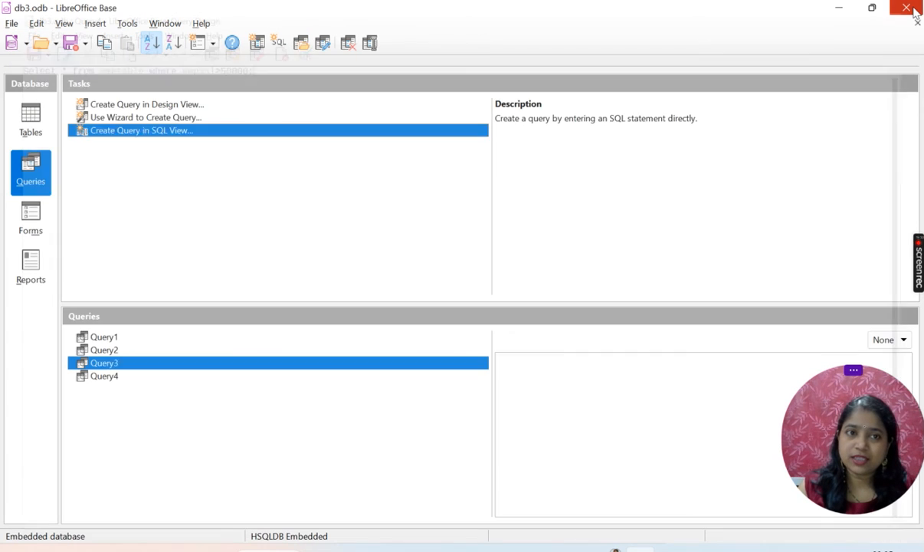
pyautogui.doubleClick(115, 379)
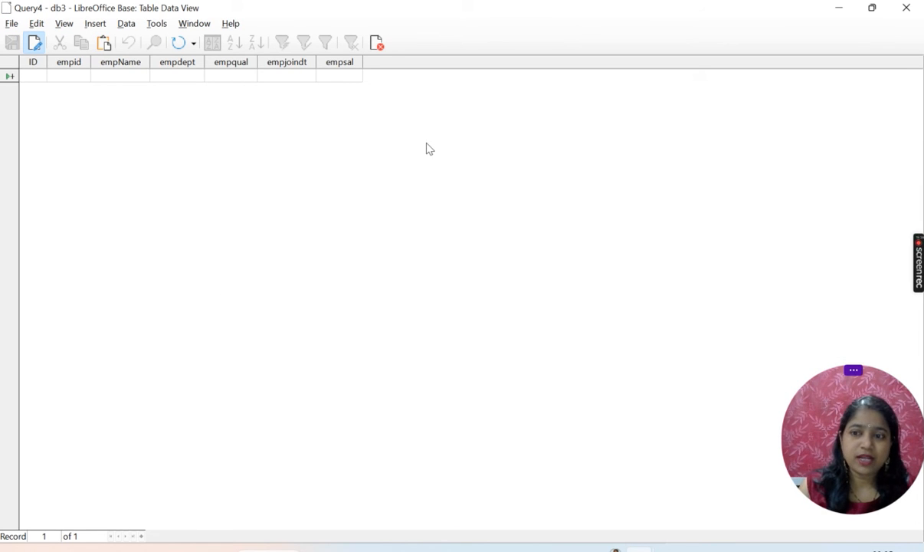
# Close Query4's result and review the empsal values in emptable, closing the table again
pyautogui.click(915, 13)
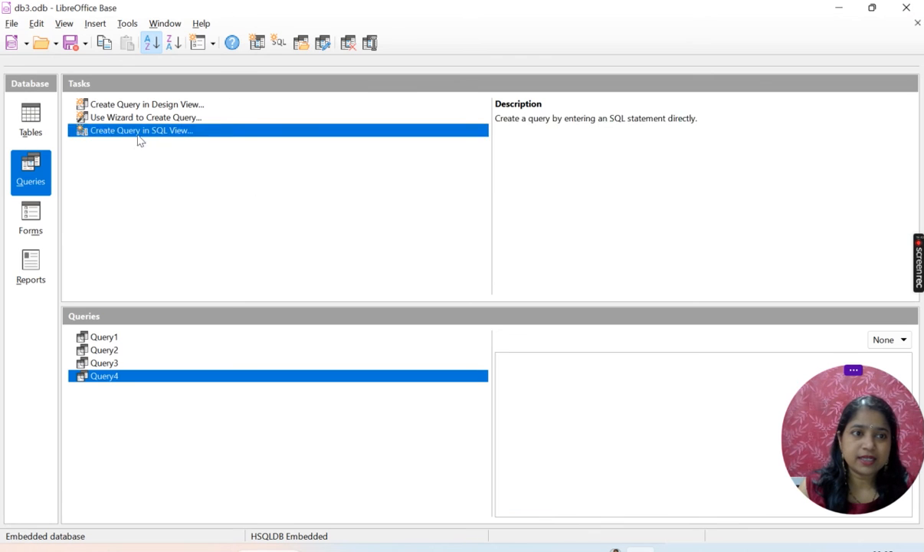
pyautogui.click(32, 127)
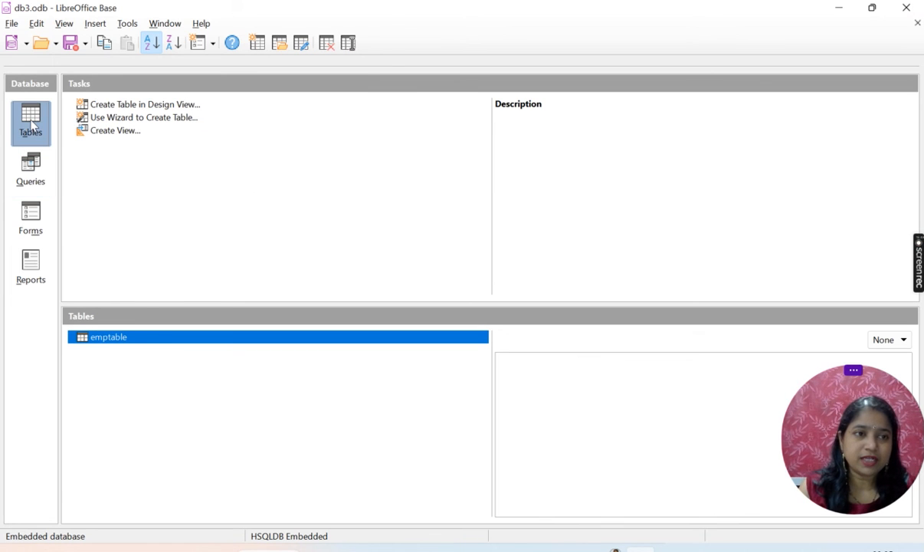
pyautogui.doubleClick(123, 338)
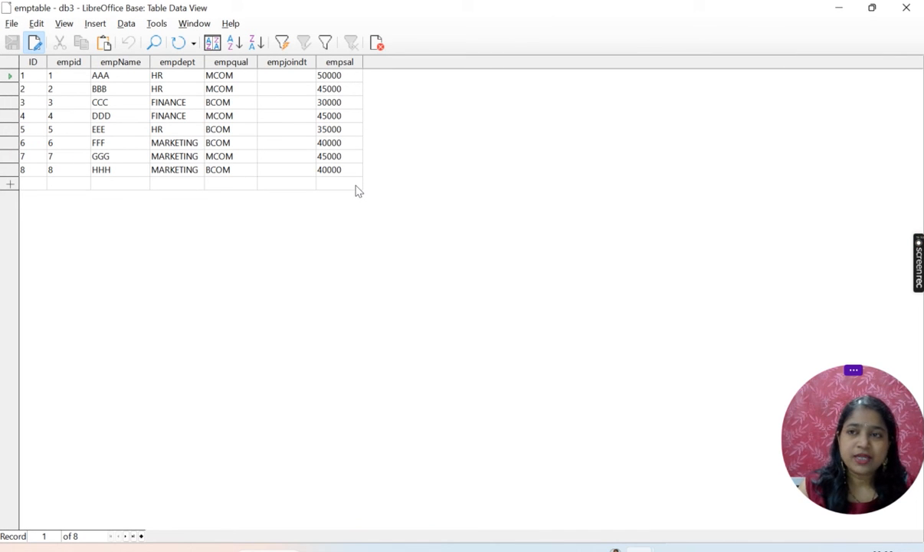
pyautogui.click(907, 7)
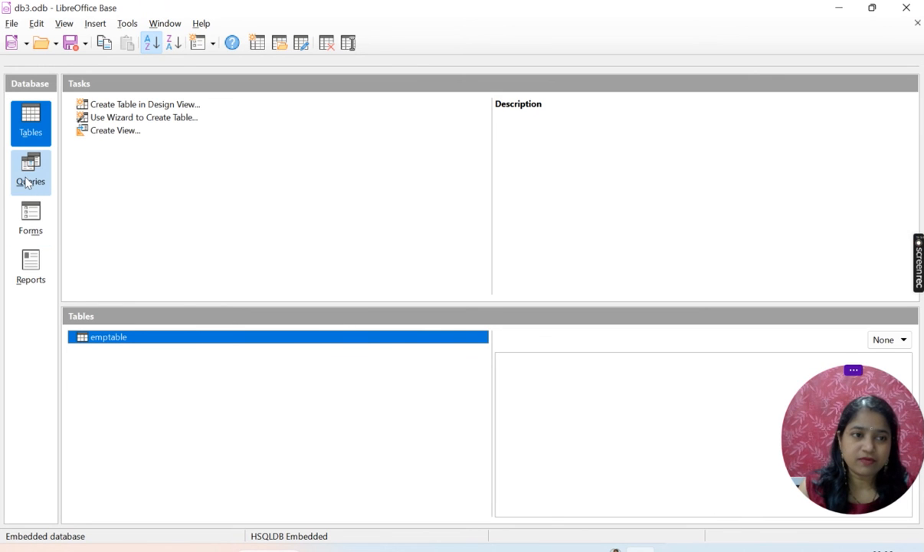
# Edit Query4 in its design grid, set the empsal criterion to > 40000, save it and close the design
pyautogui.click(27, 182)
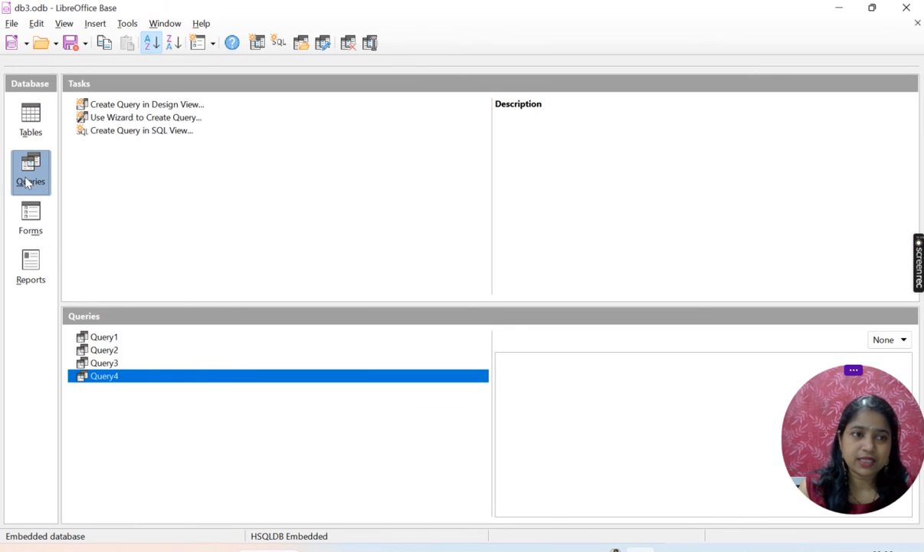
pyautogui.rightClick(111, 382)
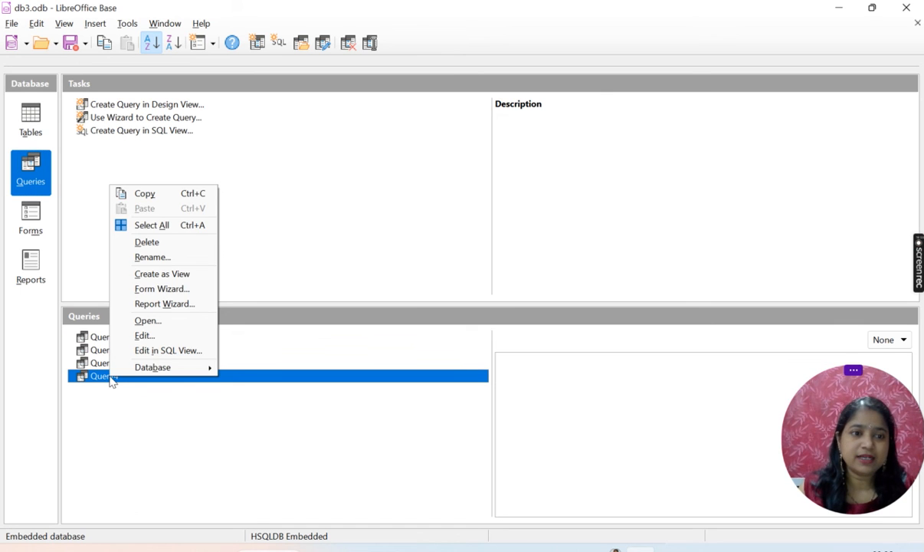
pyautogui.click(164, 335)
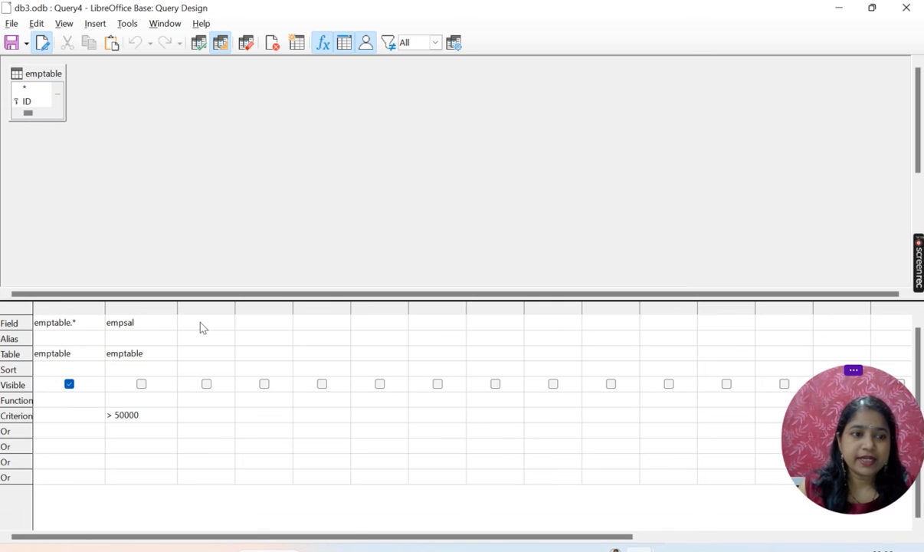
pyautogui.click(117, 418)
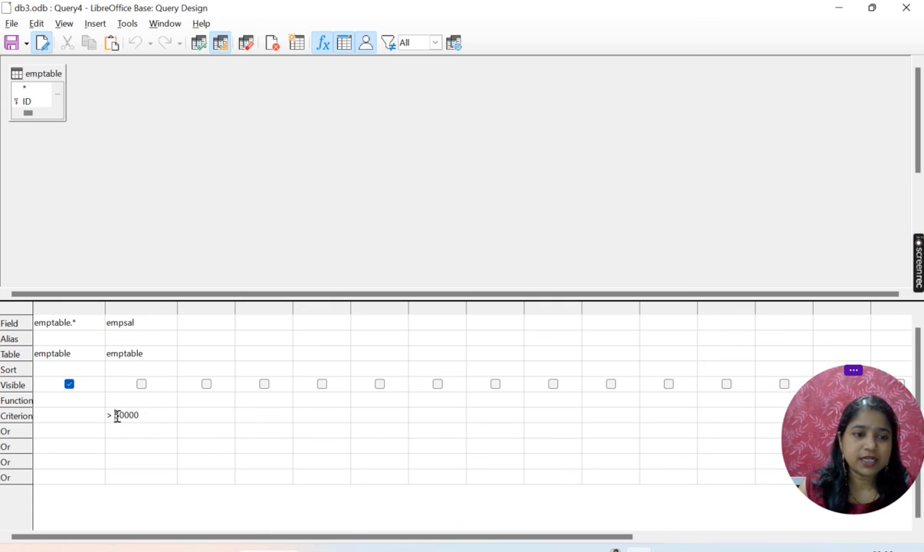
pyautogui.press('Delete')
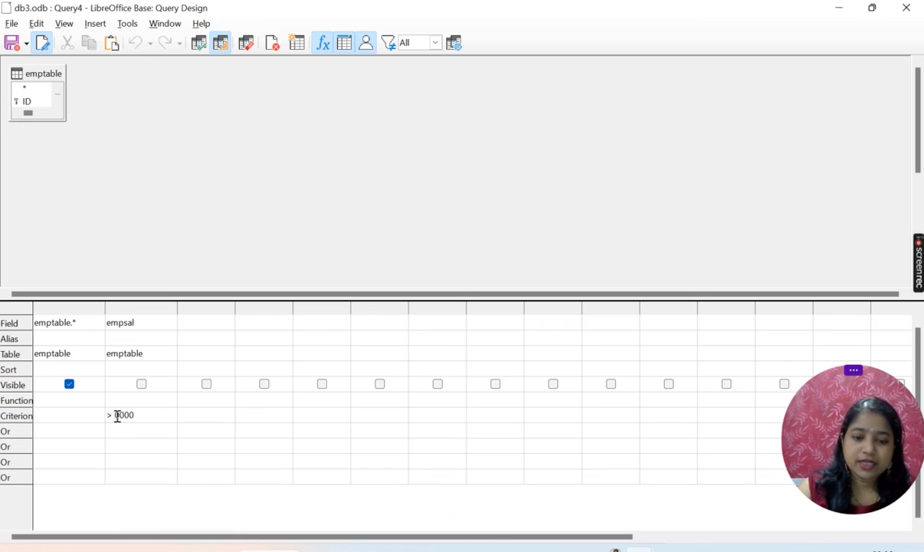
pyautogui.write('4')
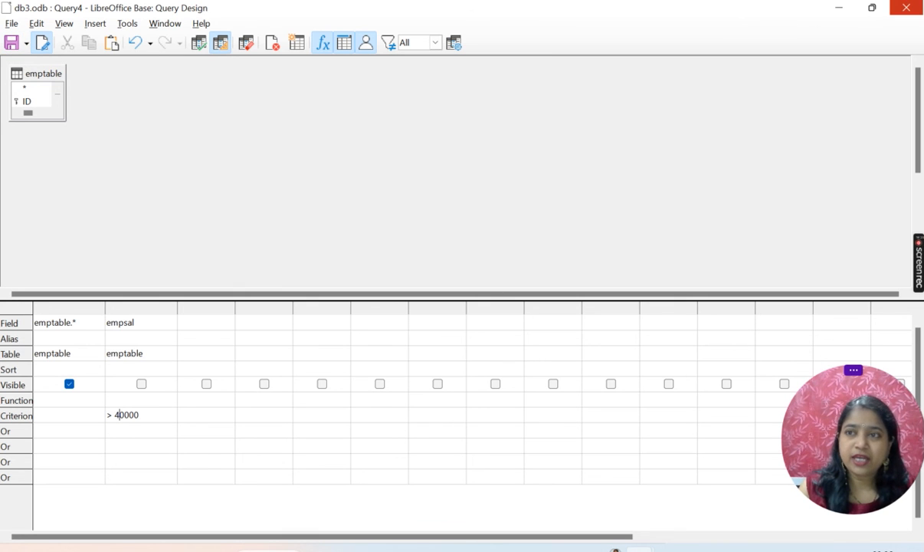
pyautogui.click(906, 8)
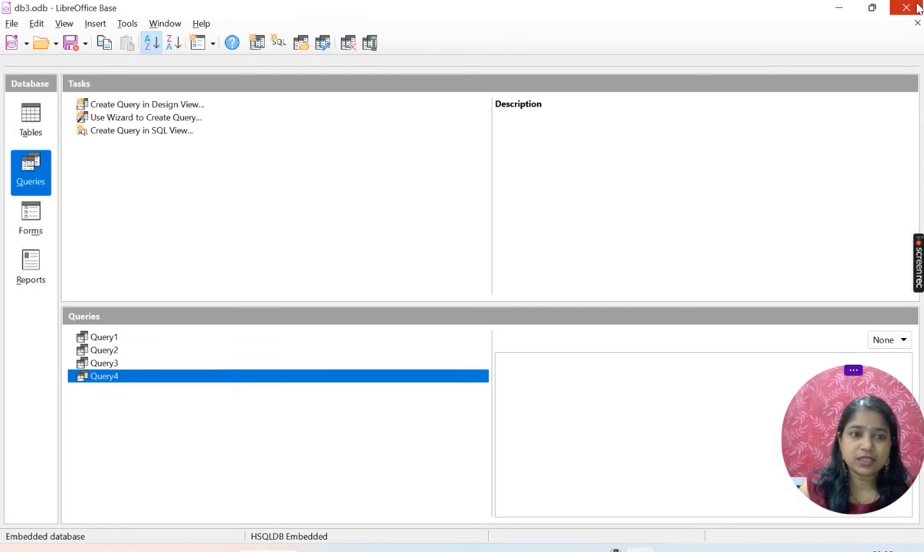
# Run Query4 and close its result, then check the SOP 2 employee-name query requirement in the Acrobat Reader PDF
pyautogui.doubleClick(104, 376)
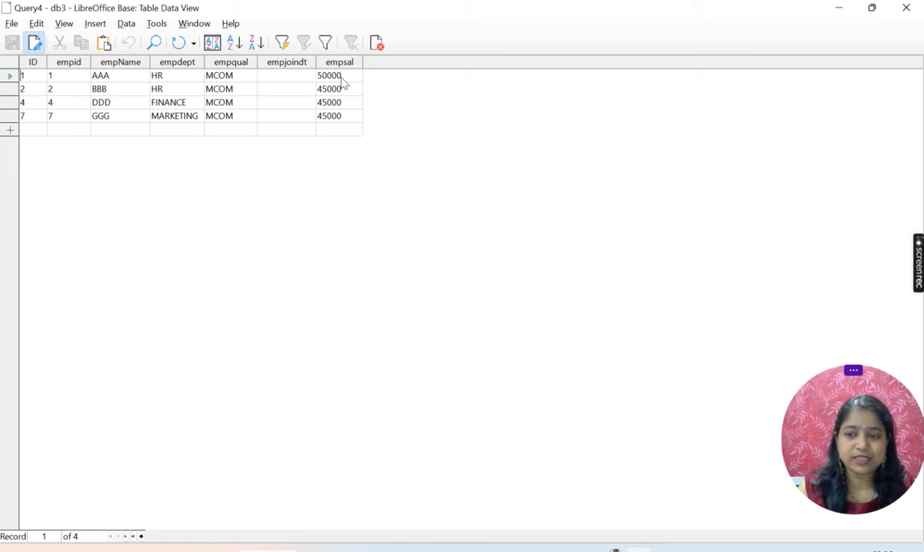
pyautogui.click(907, 8)
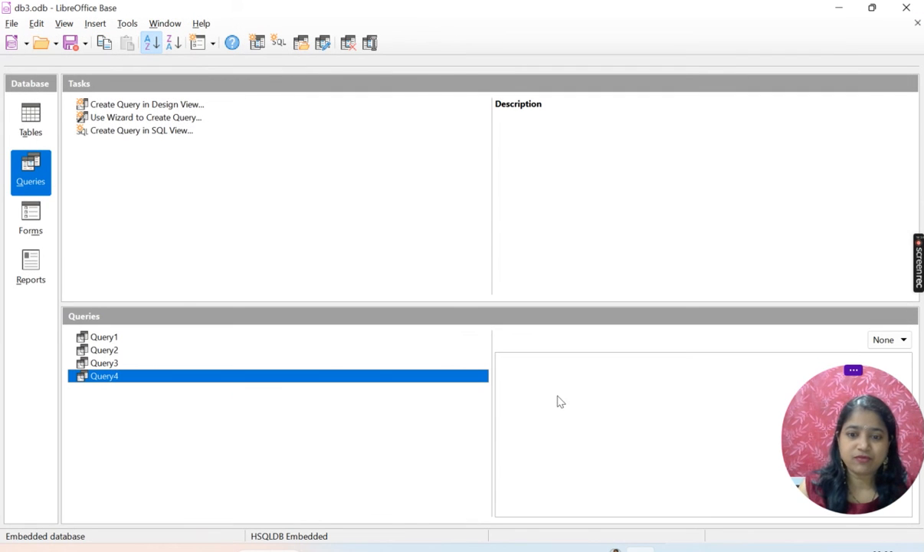
pyautogui.hotkey('alt', 'Tab')
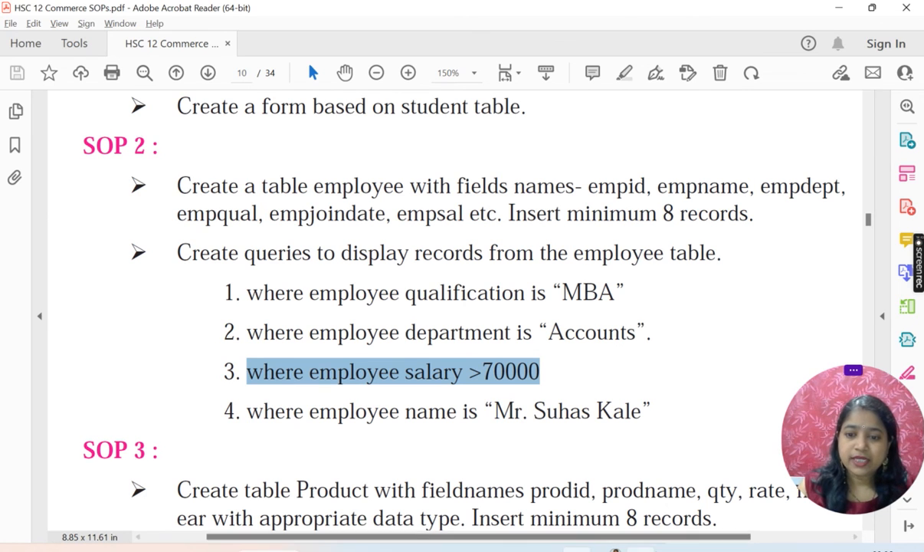
pyautogui.hotkey('alt', 'Tab')
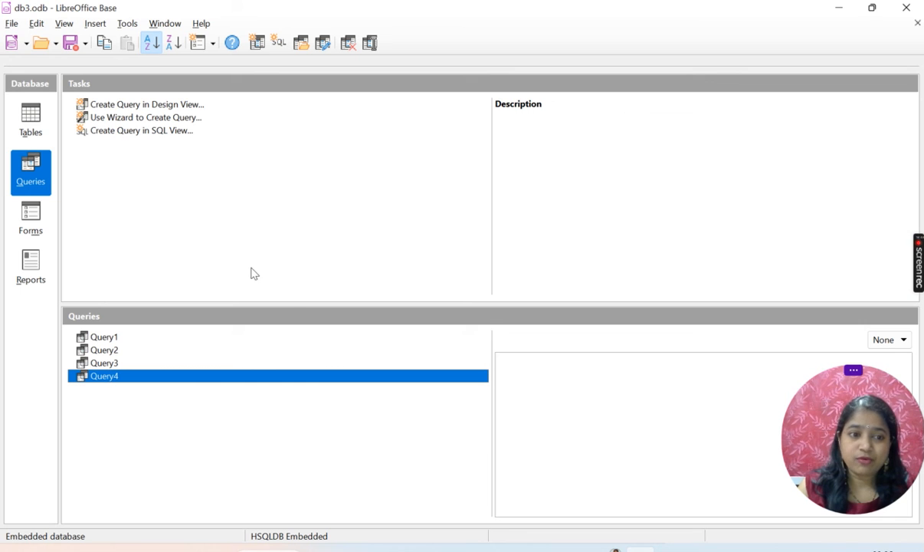
# Create a query in SQL view with the statement select * from emptable where empname='AAA';
pyautogui.click(153, 136)
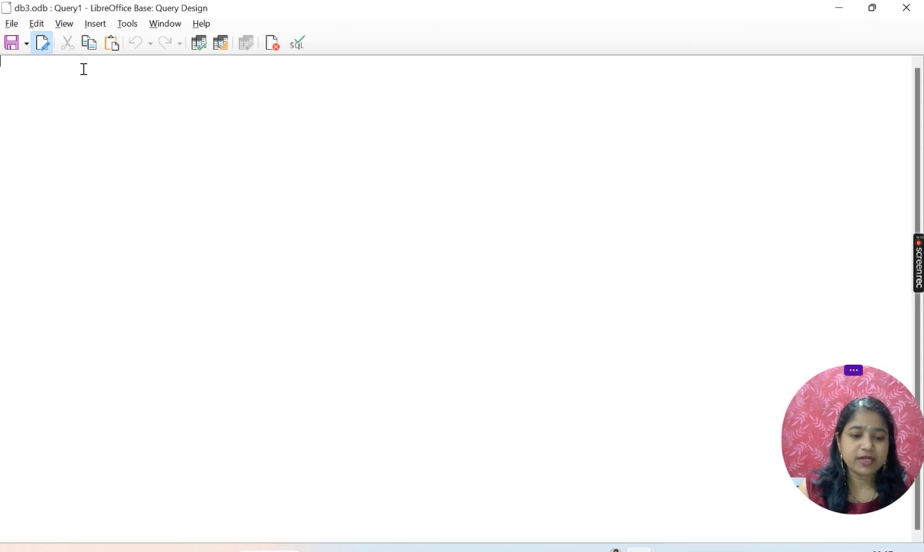
pyautogui.write('select ')
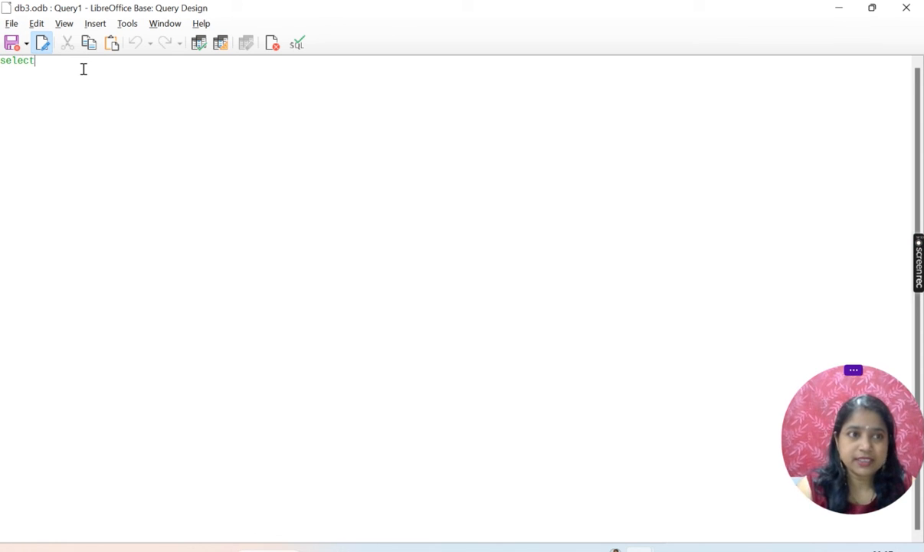
pyautogui.write('*')
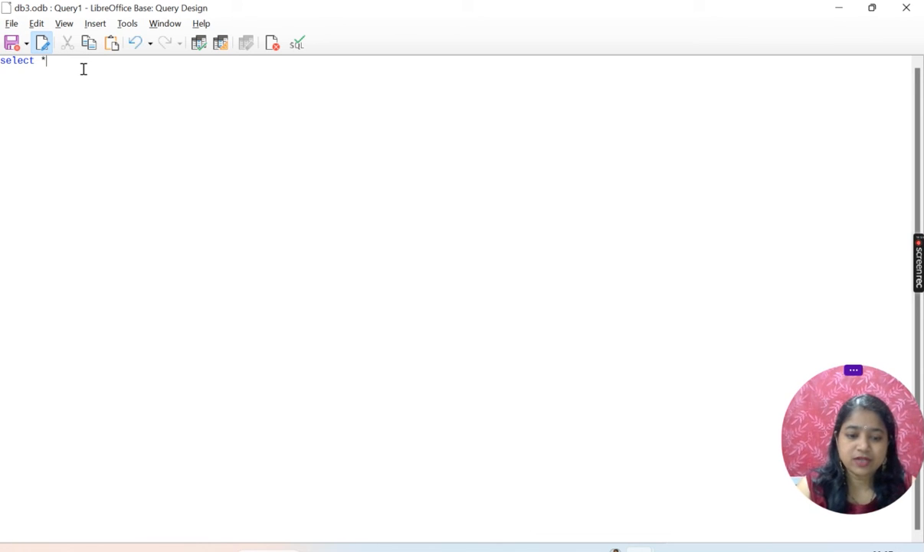
pyautogui.write(' from emp')
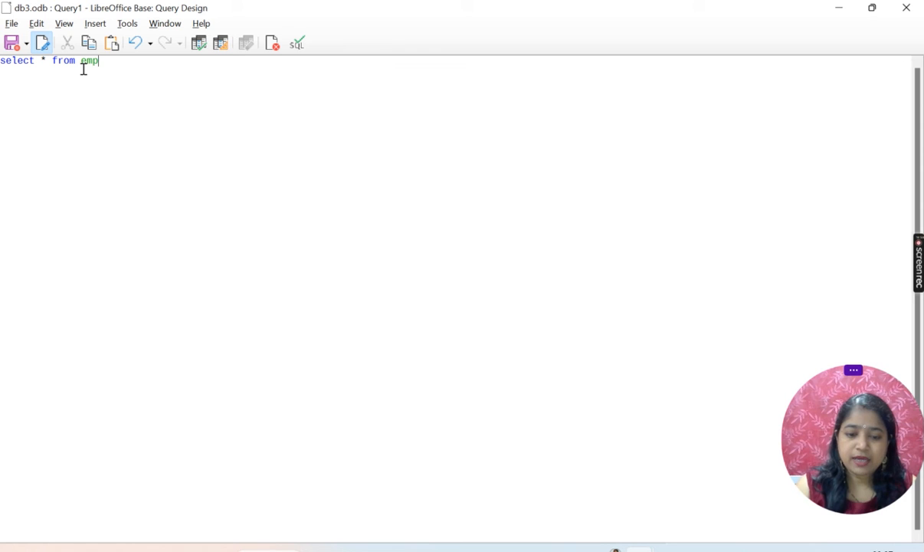
pyautogui.write('table where empname=')
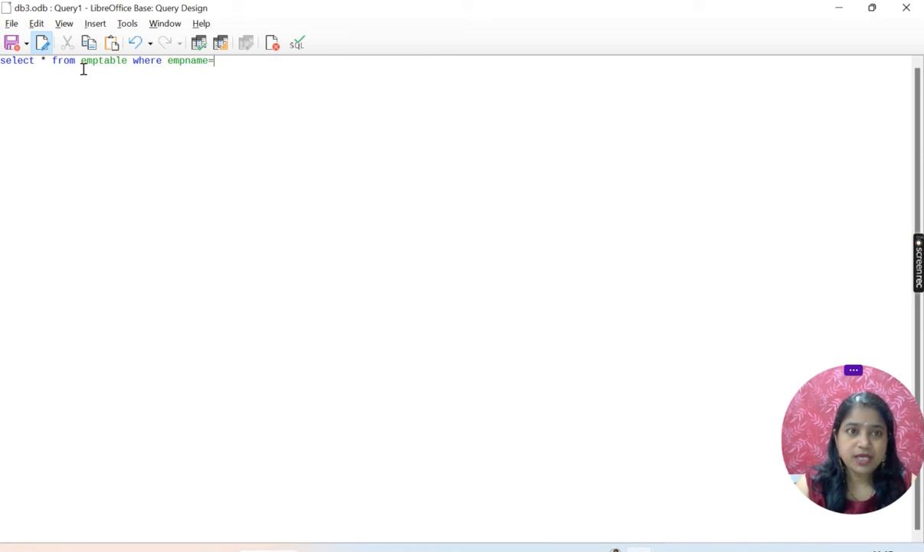
pyautogui.write("'AAA'")
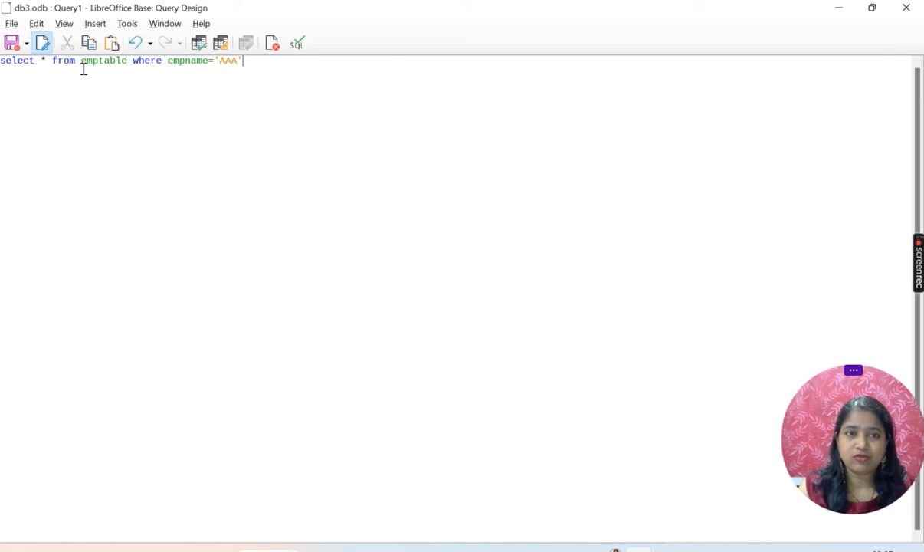
pyautogui.write(';')
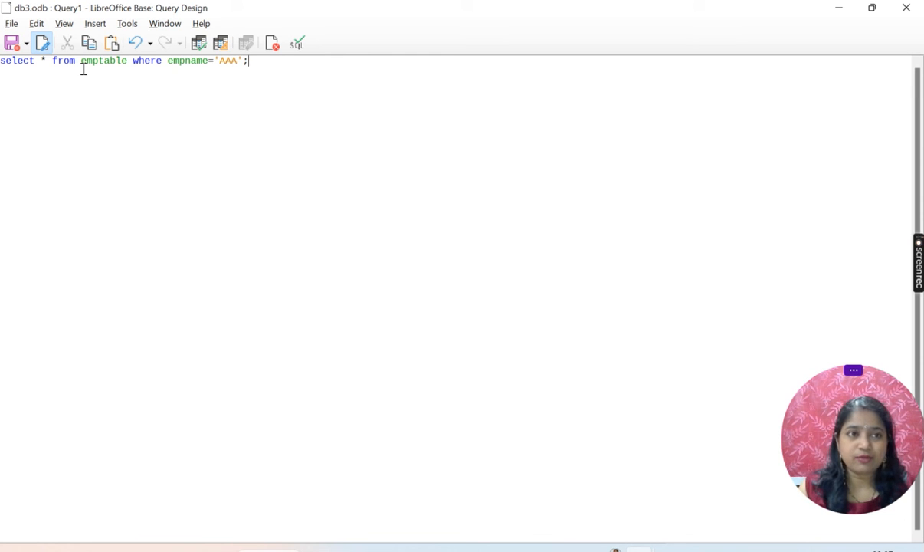
# Save the employee-name query as Query5, close its design window and run it
pyautogui.click(12, 43)
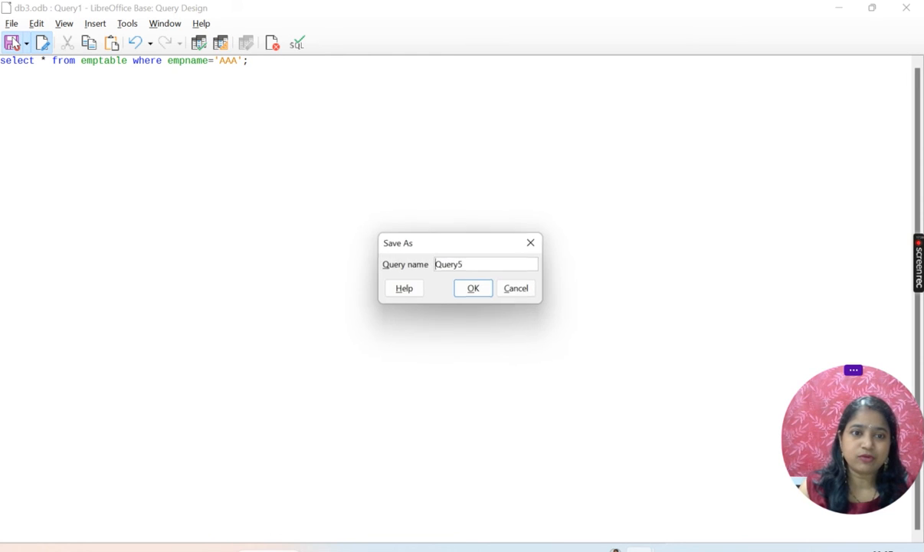
pyautogui.click(471, 295)
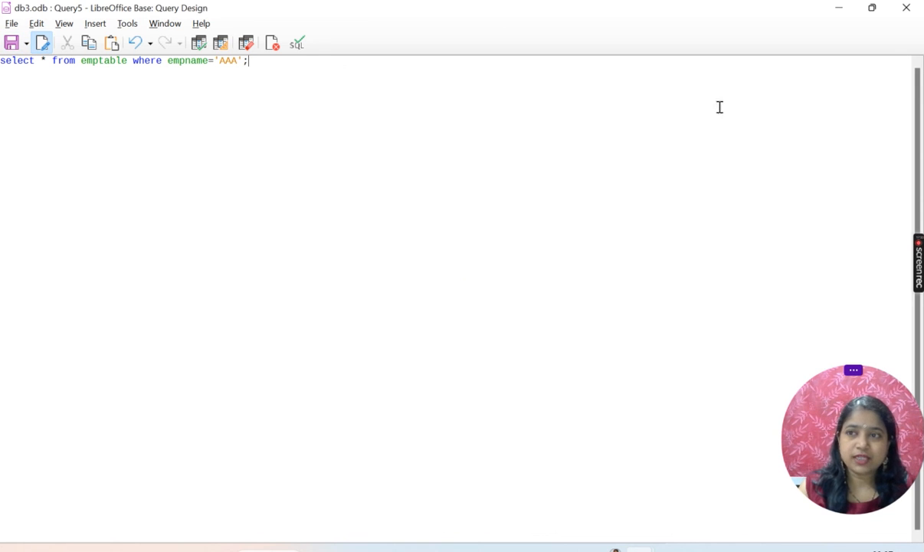
pyautogui.click(906, 9)
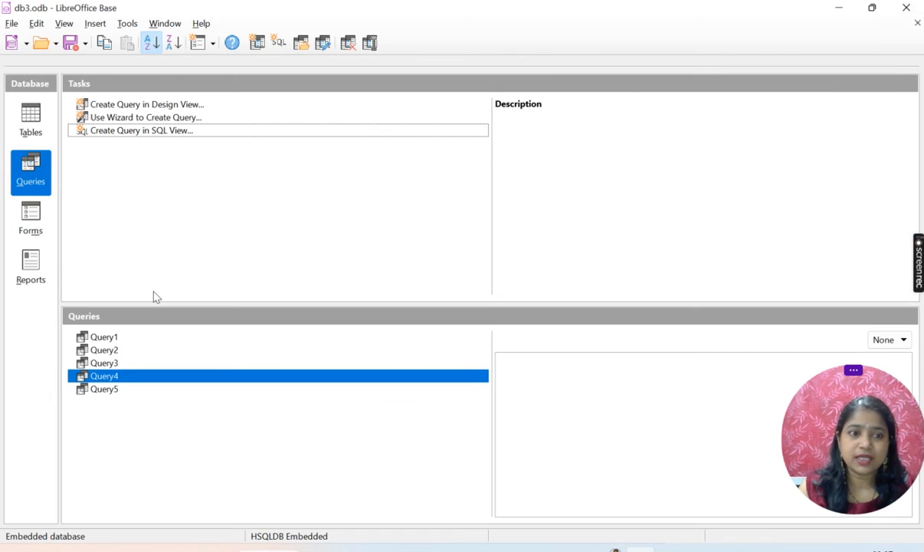
pyautogui.doubleClick(115, 391)
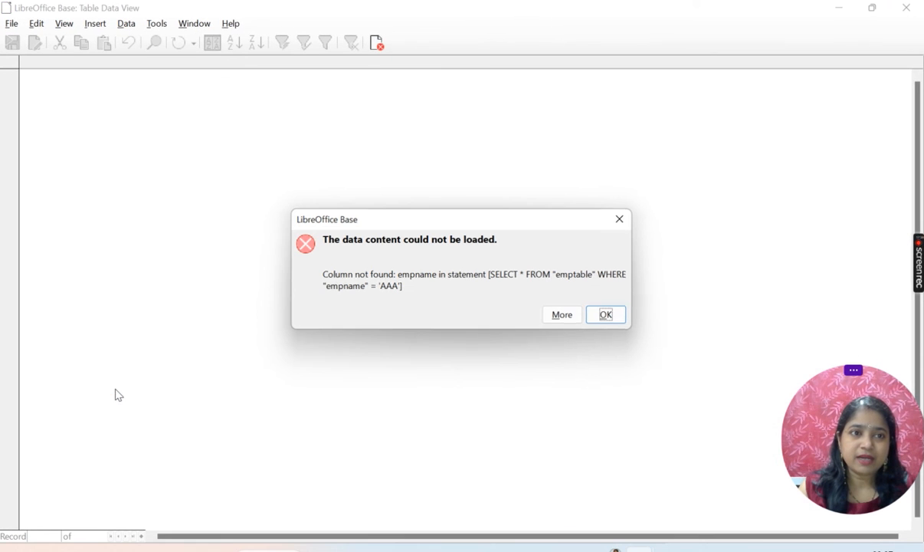
pyautogui.click(616, 315)
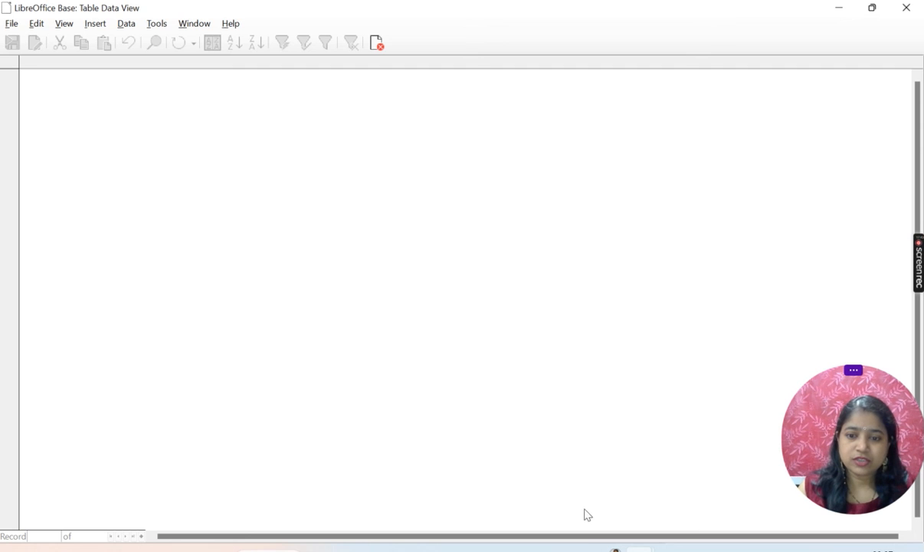
# Return to the db3 window and open emptable to check how the employee name column is spelled, then close the table
pyautogui.moveTo(640, 549)
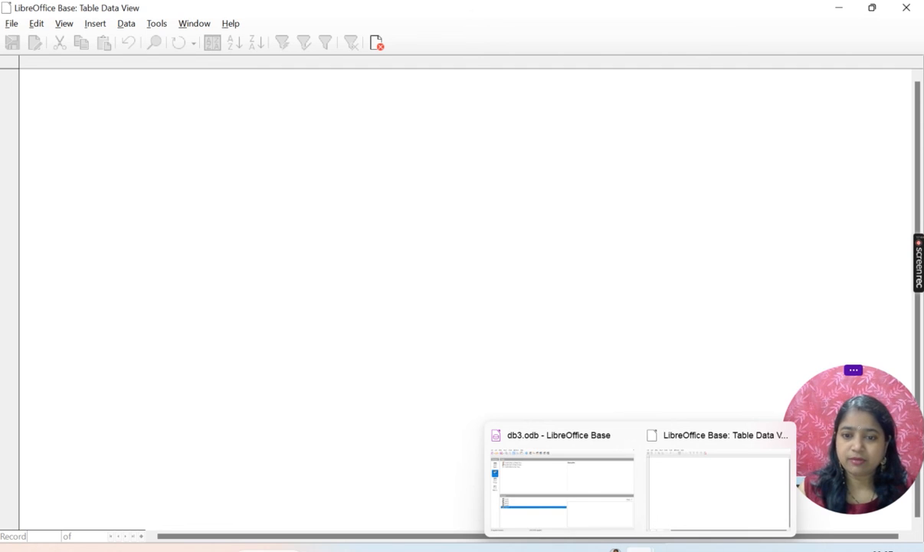
pyautogui.click(575, 494)
pyautogui.click(35, 121)
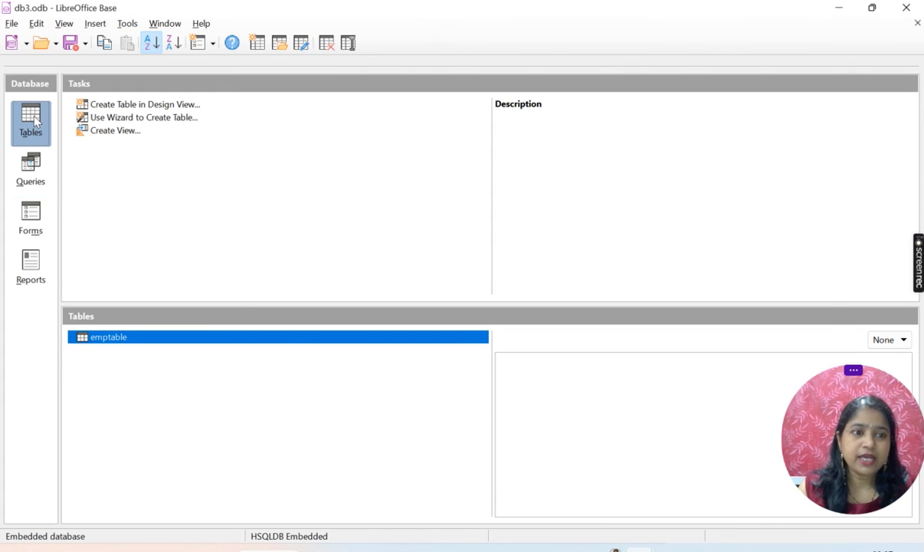
pyautogui.click(119, 342)
pyautogui.doubleClick(120, 342)
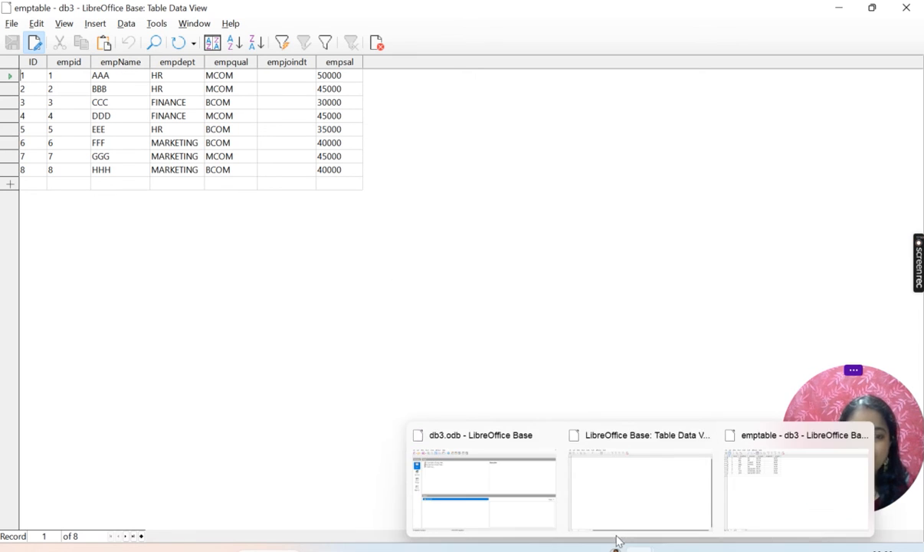
pyautogui.click(905, 9)
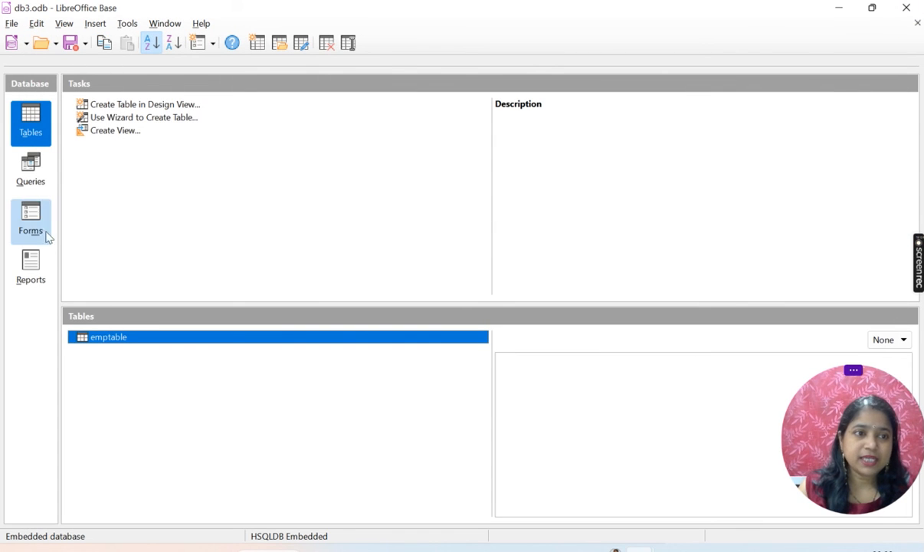
# Reopen Query5 in SQL view and correct the column name in its WHERE condition to "empName"
pyautogui.click(30, 165)
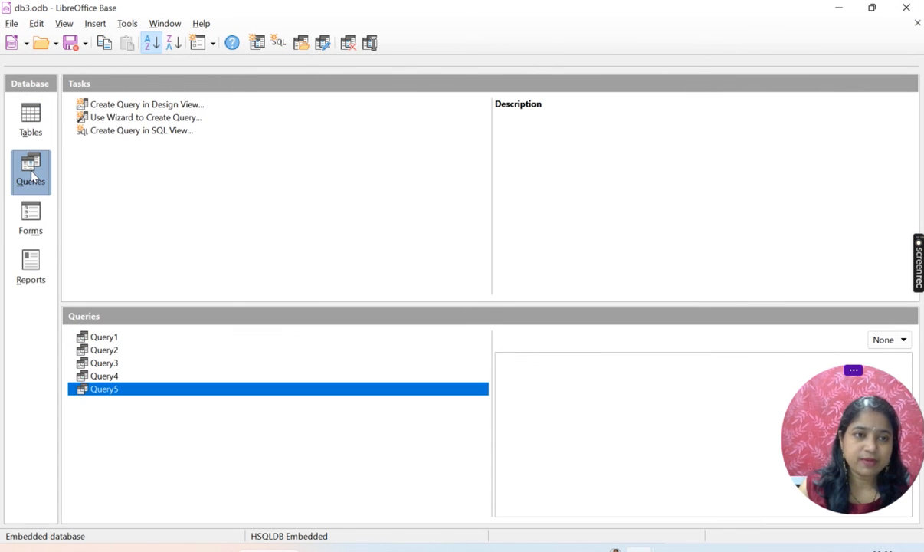
pyautogui.rightClick(110, 394)
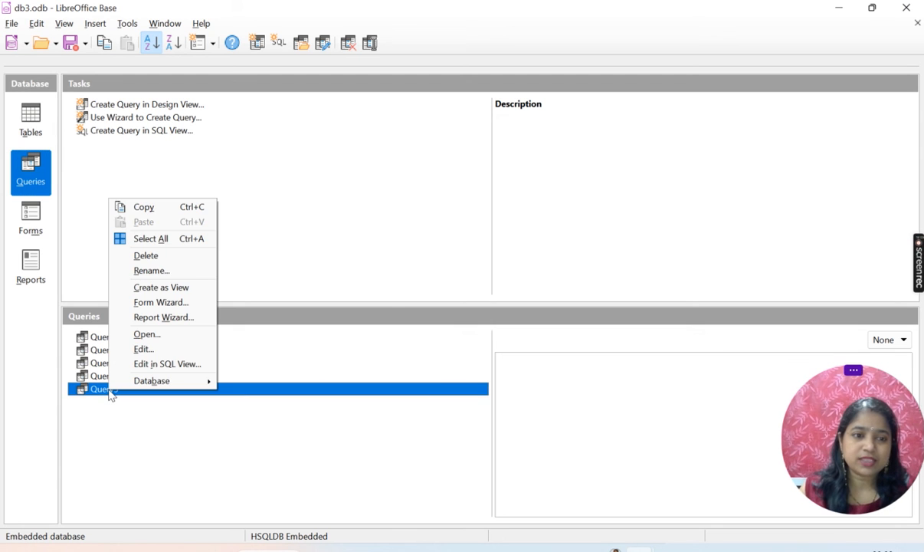
pyautogui.click(144, 364)
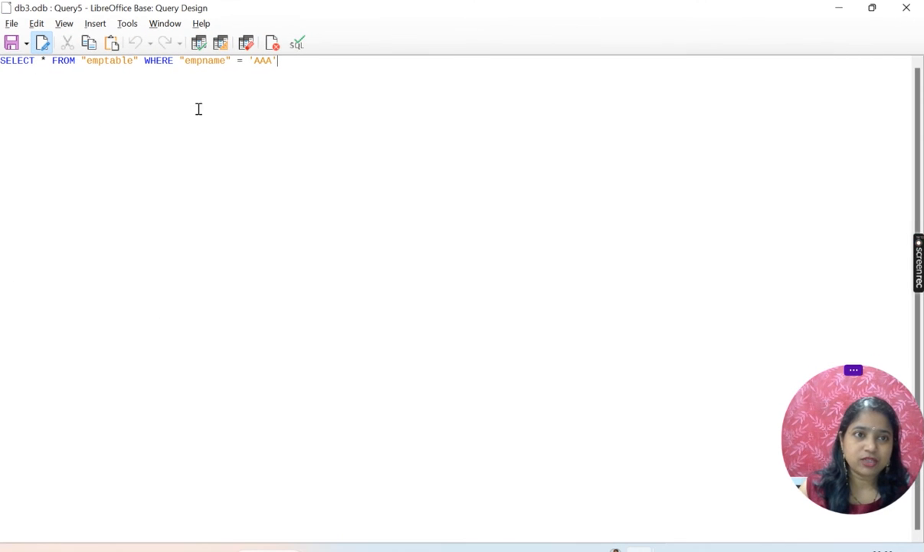
pyautogui.click(207, 62)
pyautogui.press('BackSpace')
pyautogui.write('N')
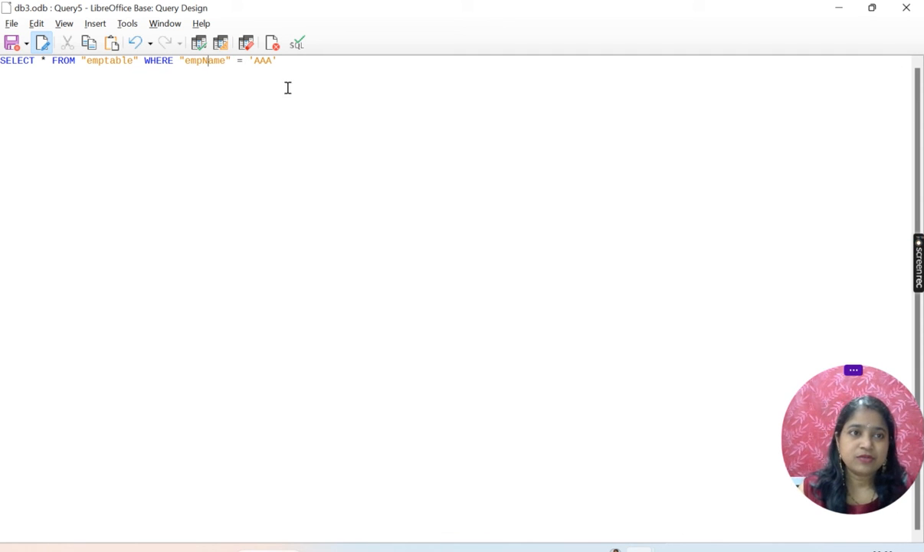
# Save the corrected Query5, close its design window, and run the query to check the returned employee record
pyautogui.click(10, 44)
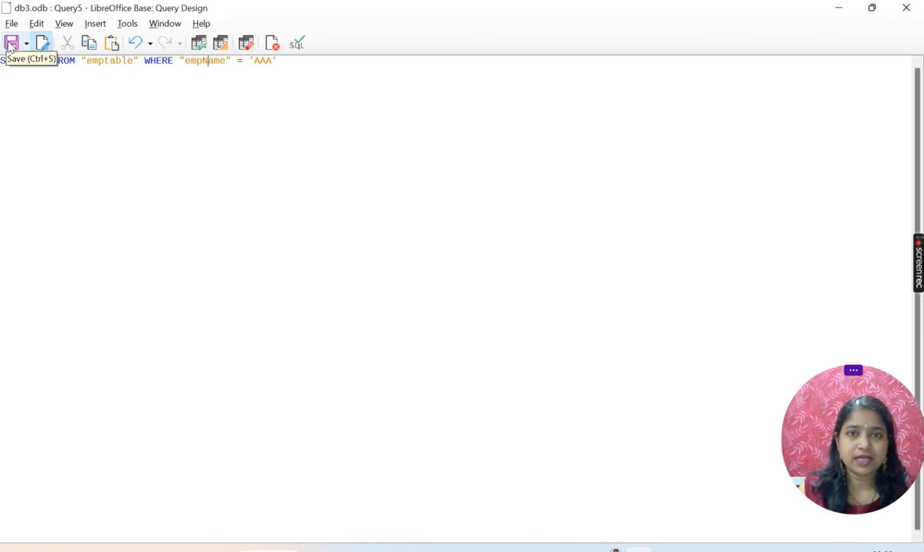
pyautogui.click(908, 8)
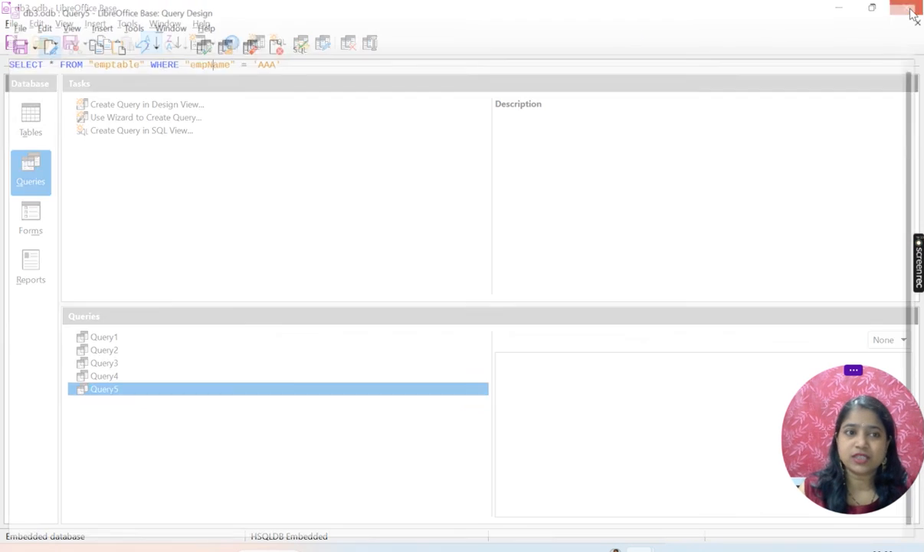
pyautogui.doubleClick(105, 391)
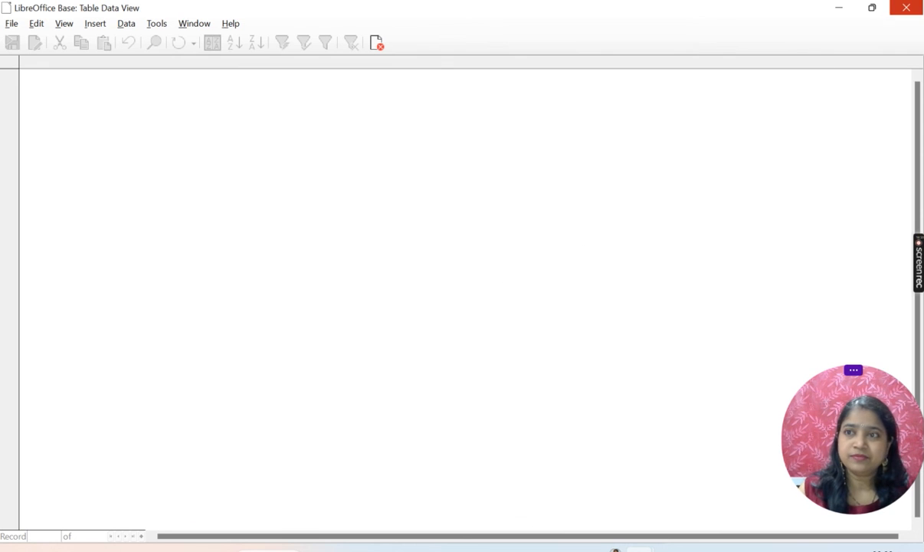
pyautogui.click(907, 8)
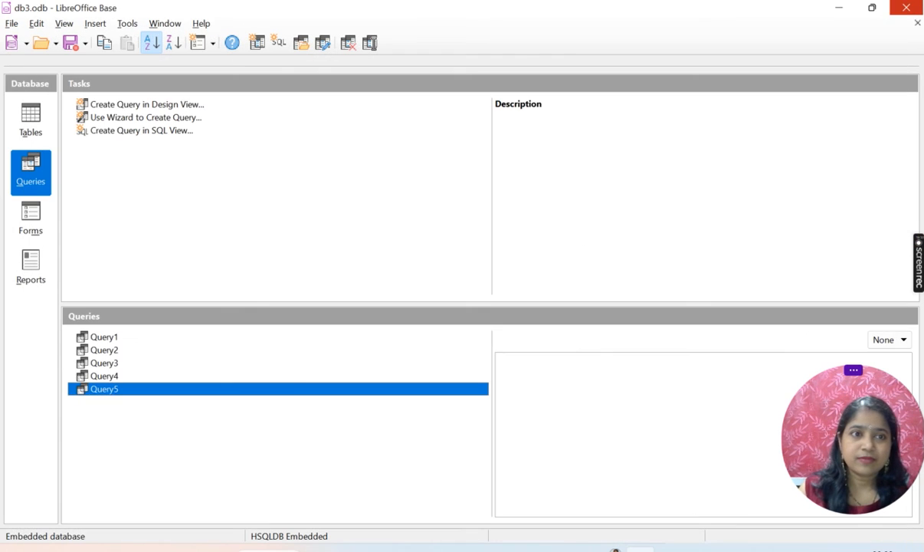
pyautogui.doubleClick(103, 391)
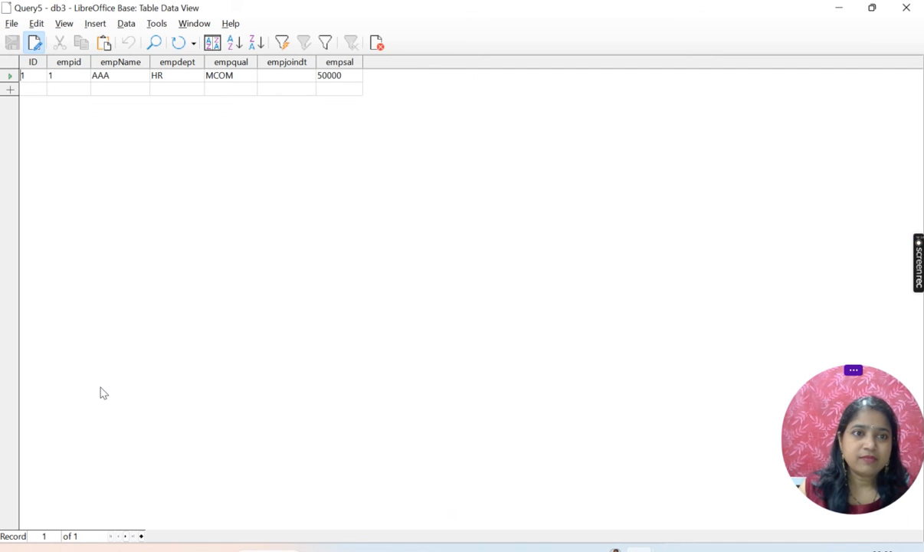
pyautogui.click(10, 77)
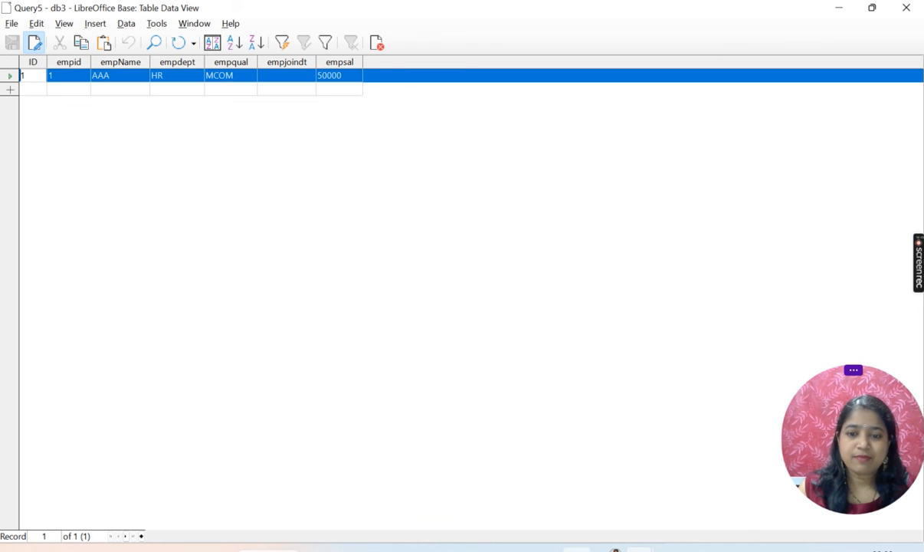
# Switch to the SOP PDF in Adobe Acrobat Reader and select the fourth SOP 2 query condition, on employee name
pyautogui.hotkey('alt', 'Tab')
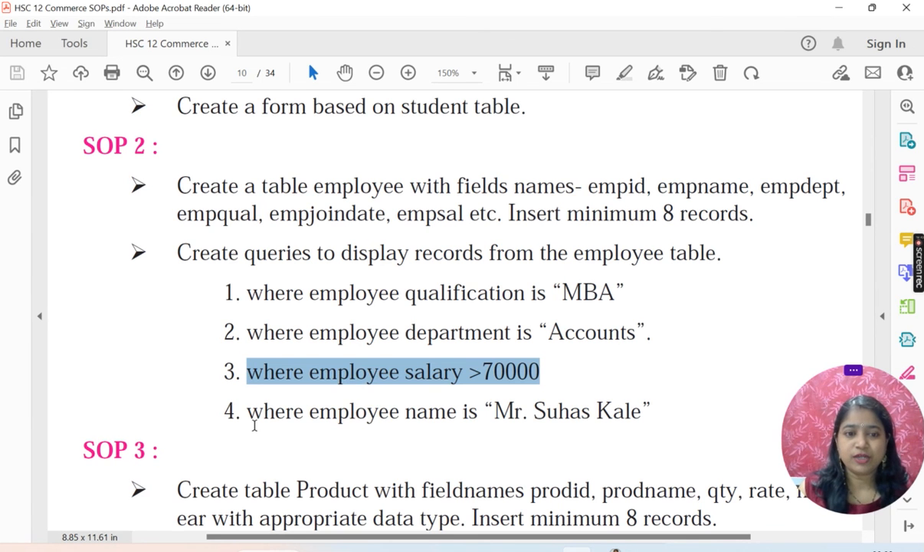
pyautogui.click(250, 412)
pyautogui.moveTo(250, 411); pyautogui.dragTo(656, 397)
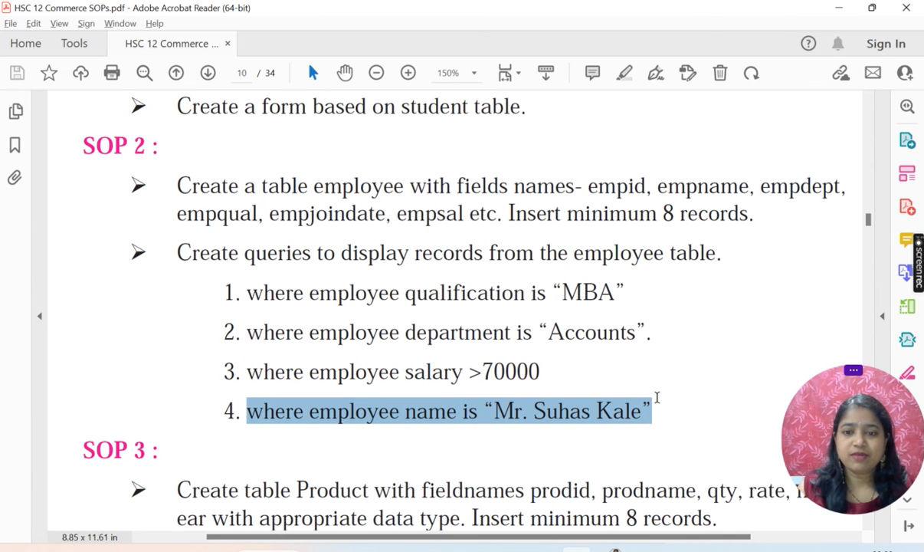